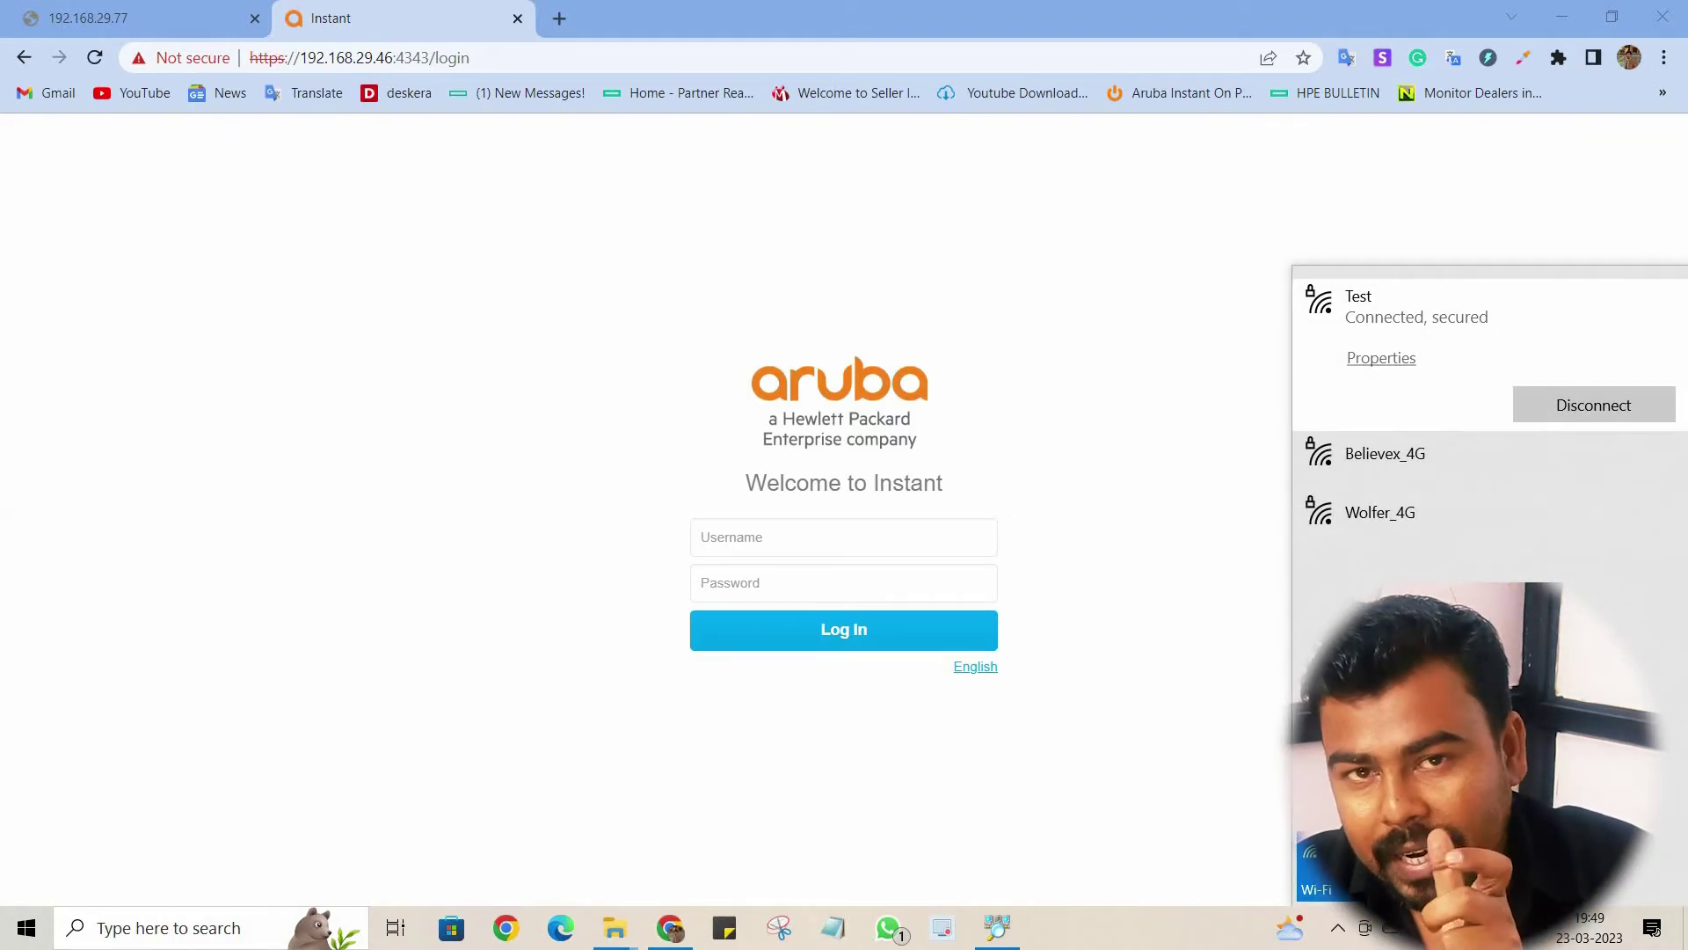
Step: Sign in to Aruba Instant as admin with the account password
key("Escape")
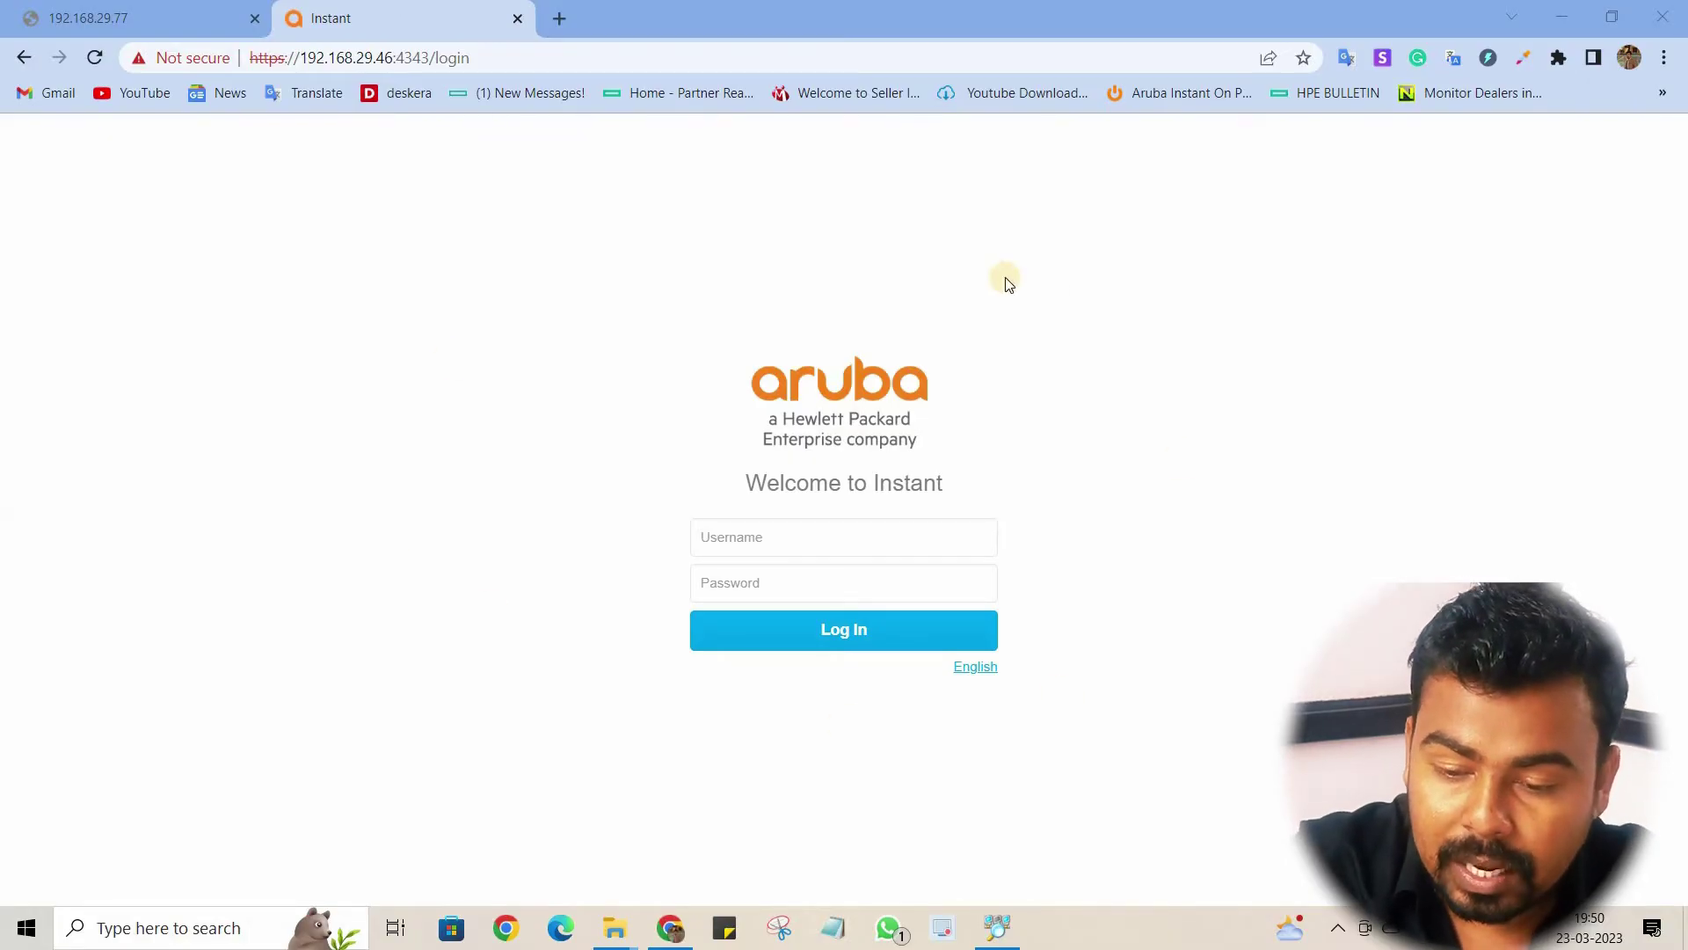
left_click(801, 537)
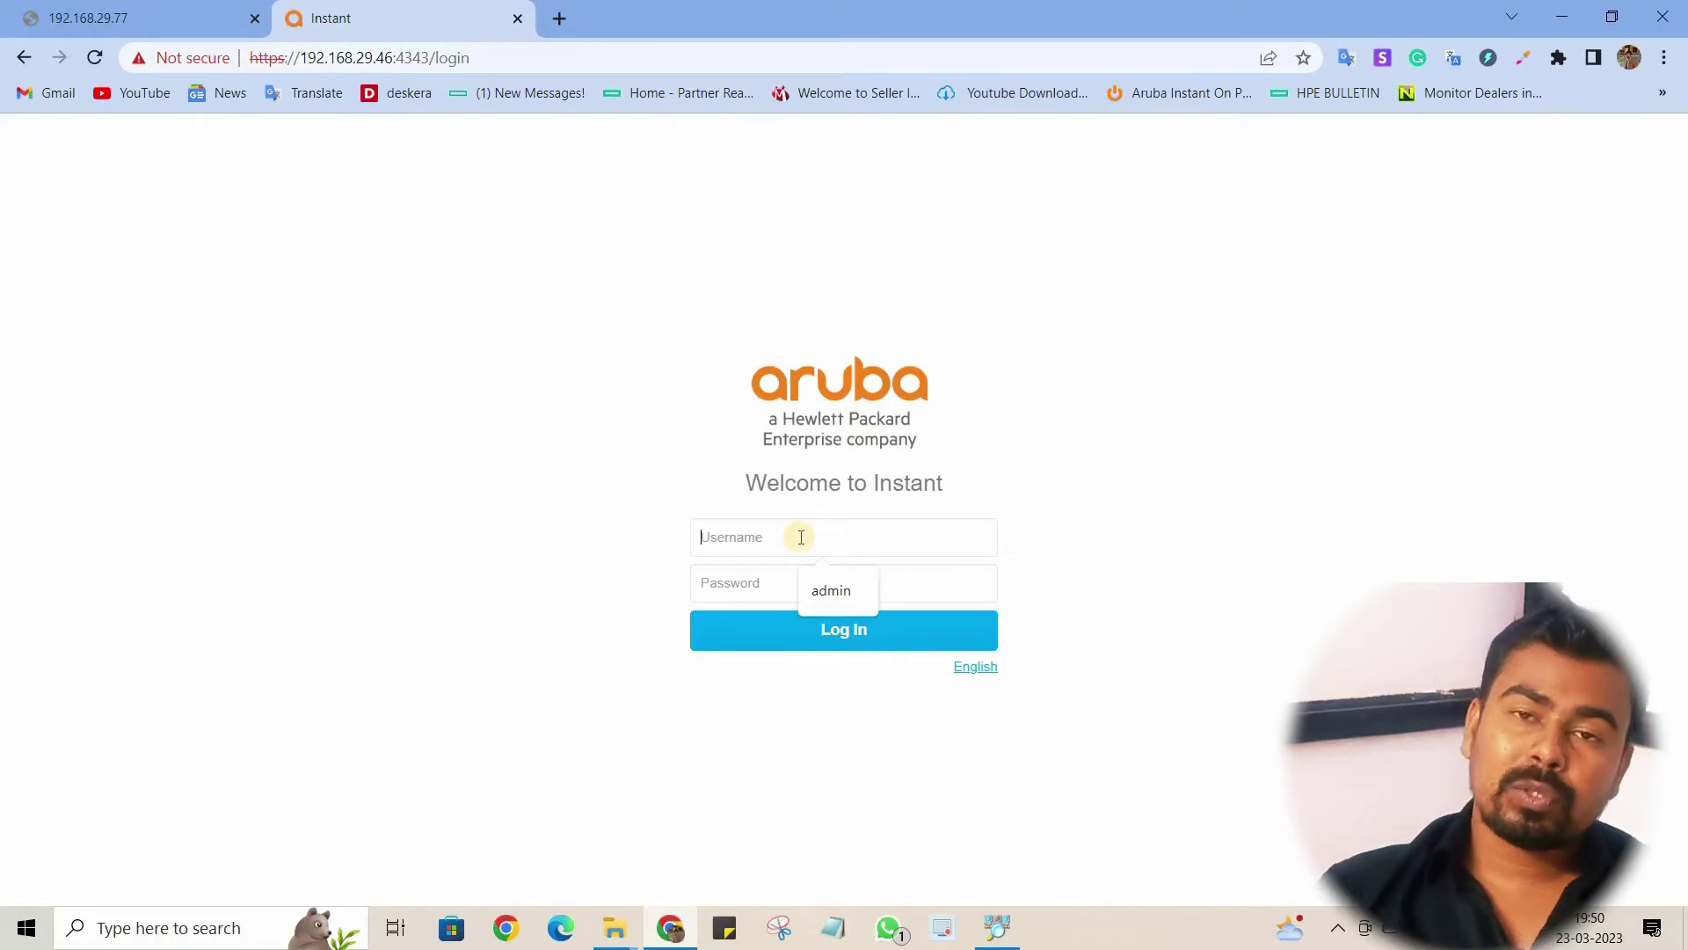
type("admin")
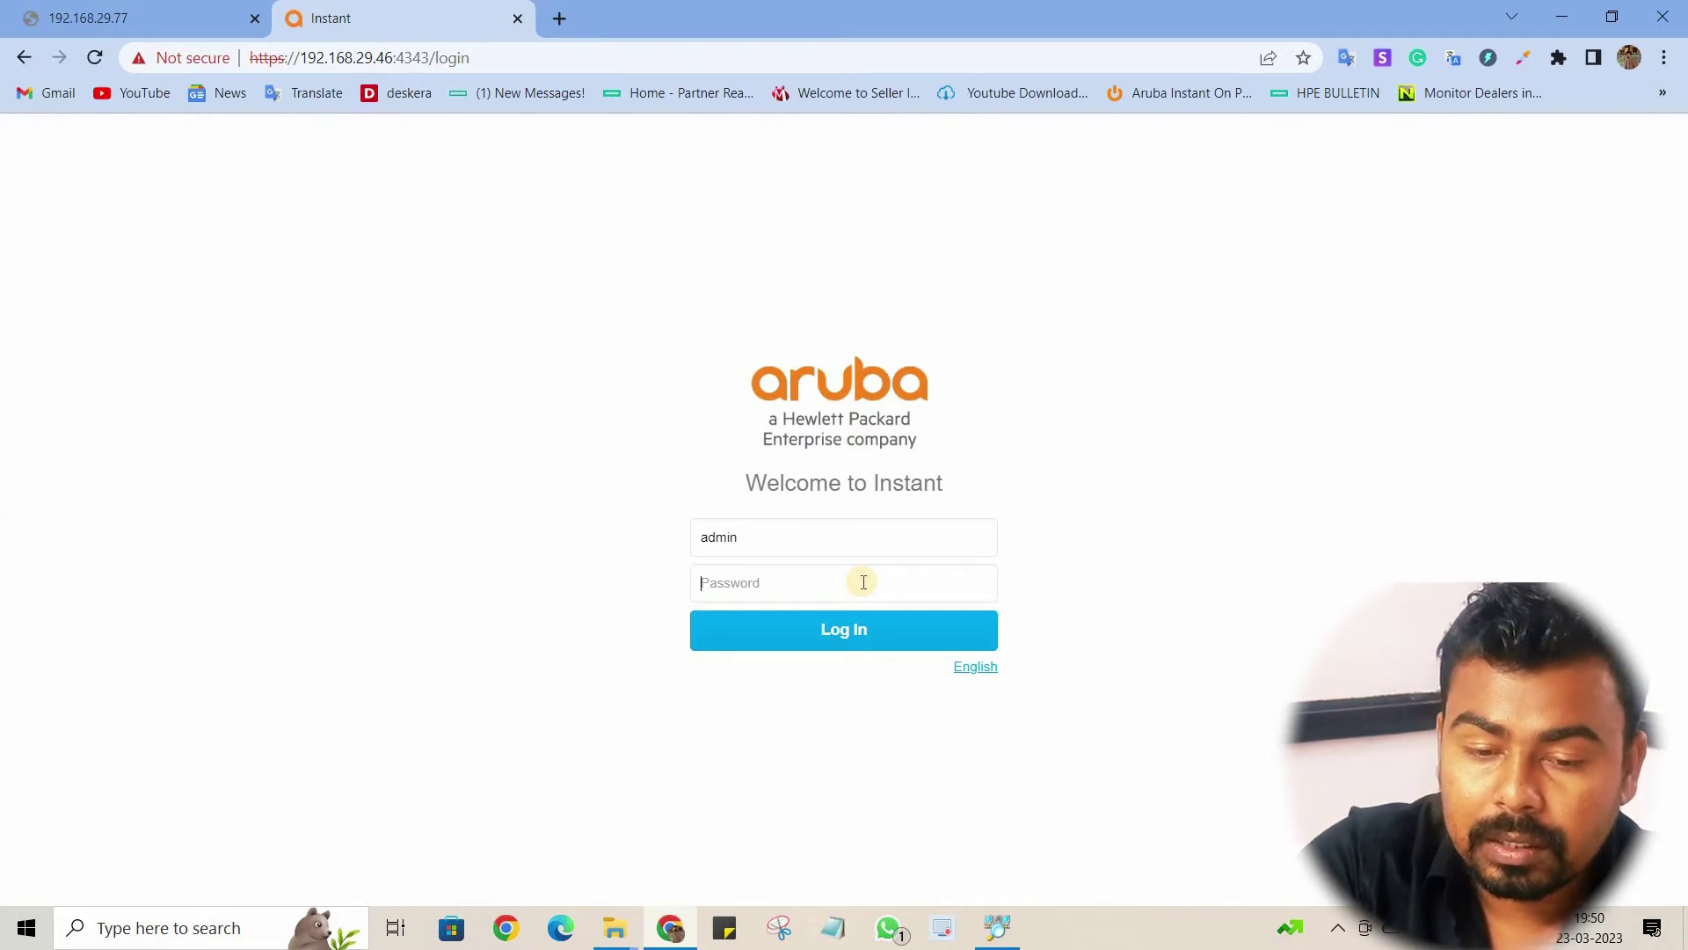
type("•••••••")
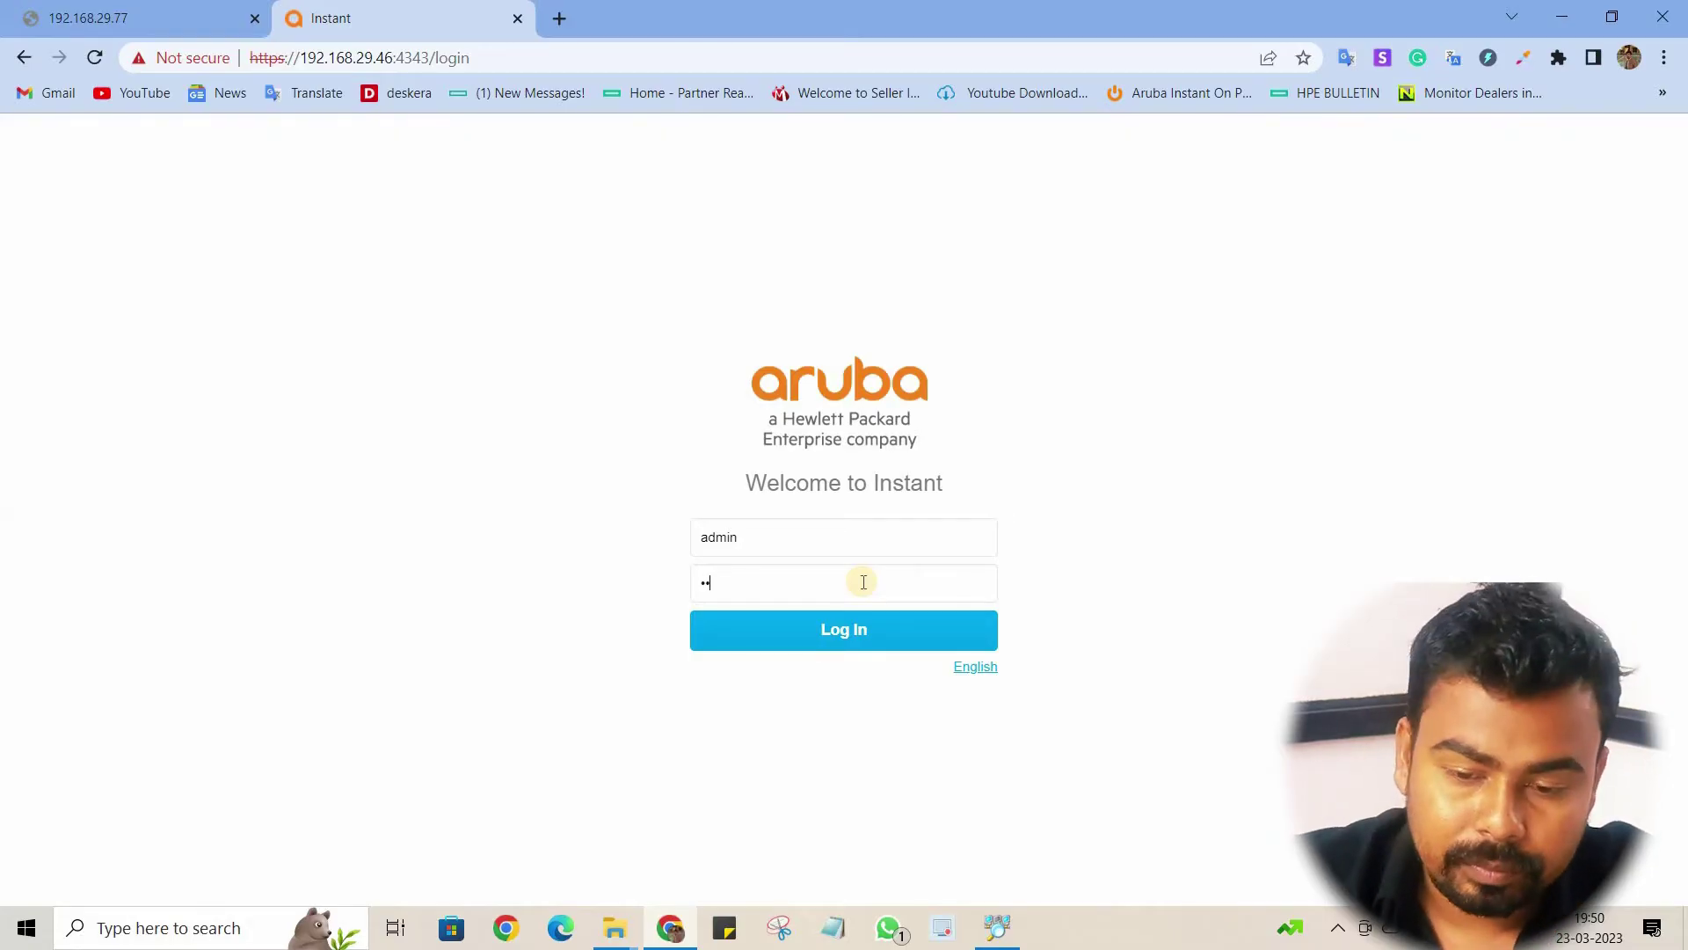
type("••")
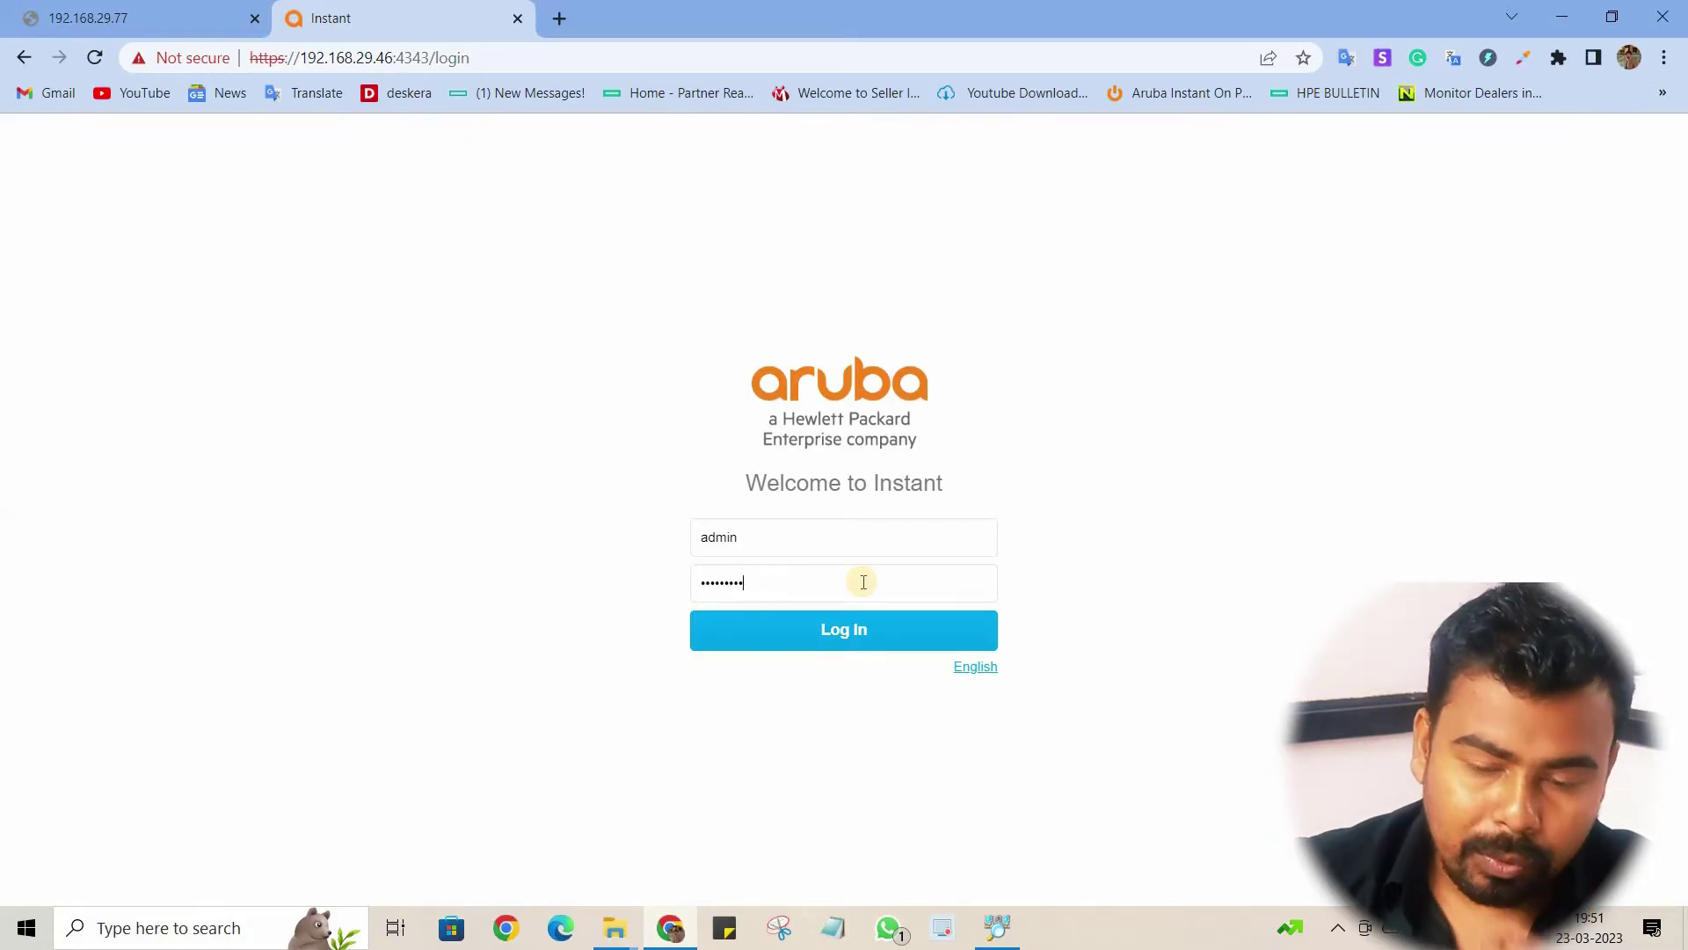
key("Return")
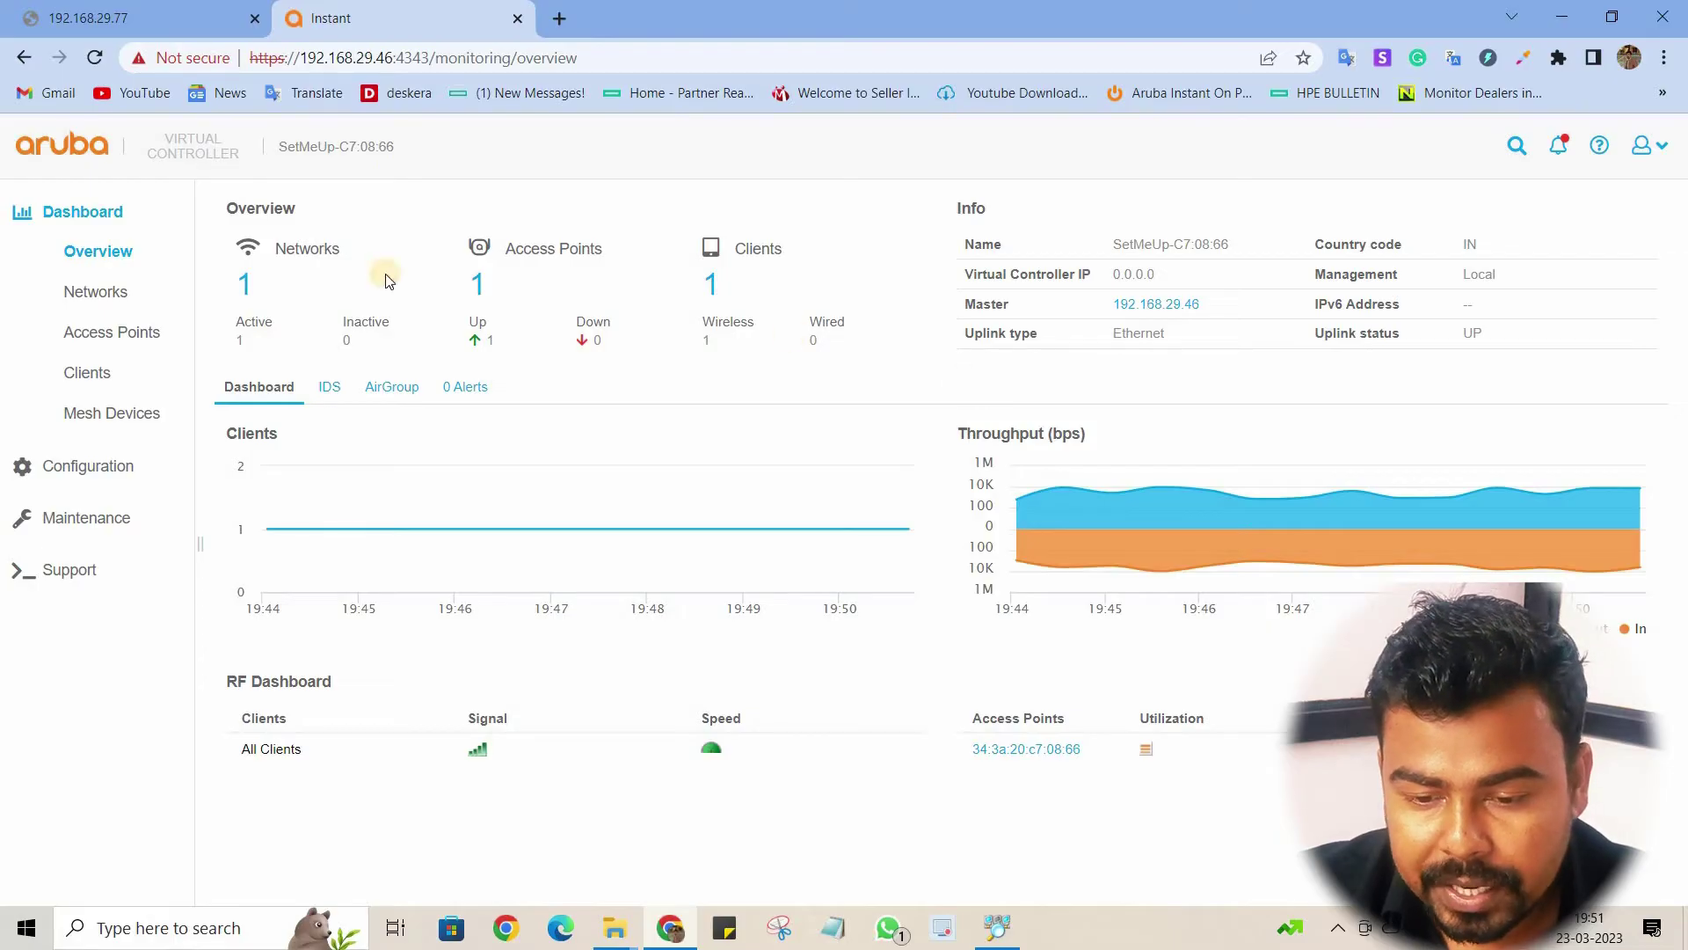
Step: Review the Networks status page and confirm the laptop is connected to Test
left_click(105, 220)
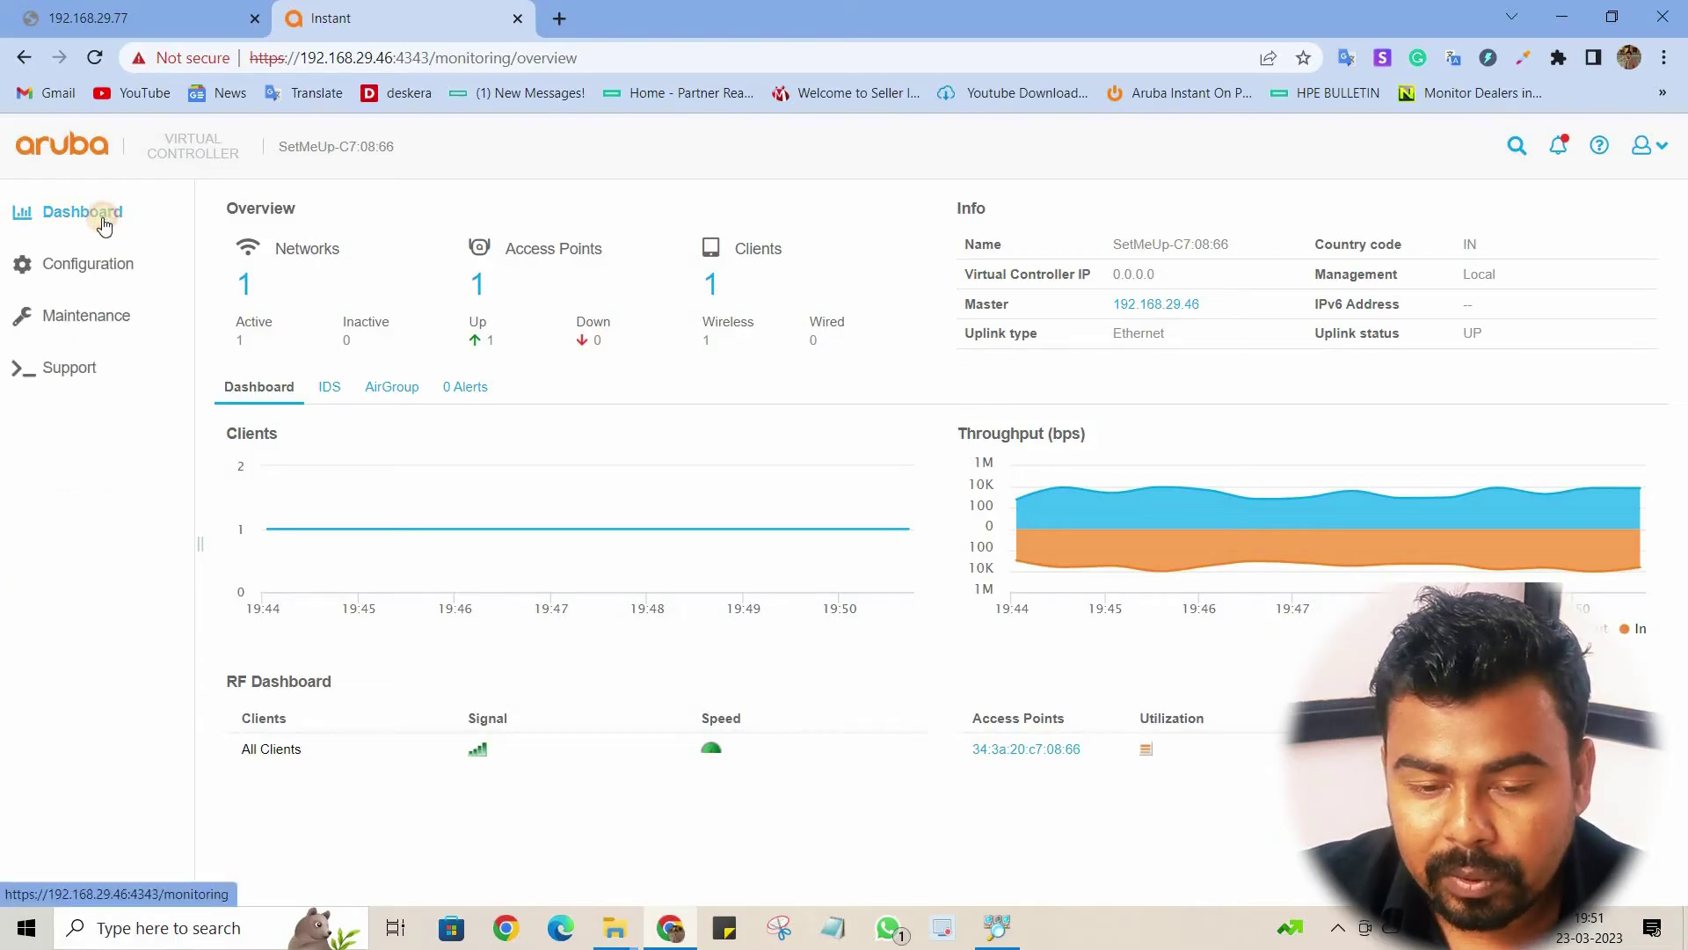
left_click(106, 222)
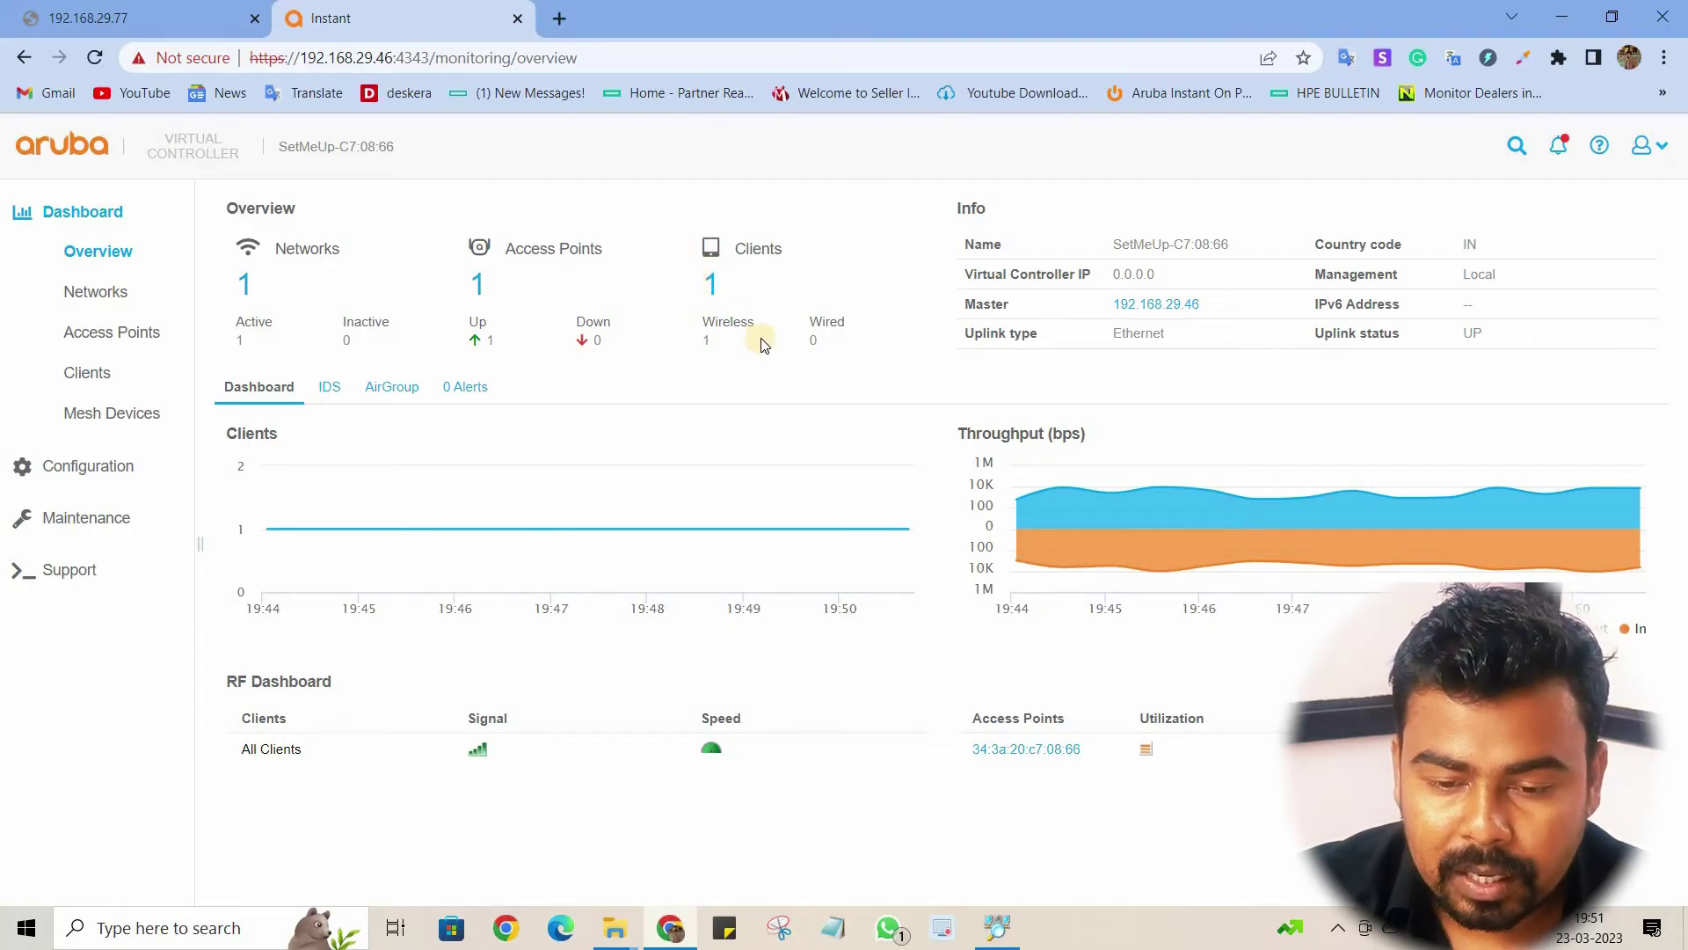
left_click(99, 298)
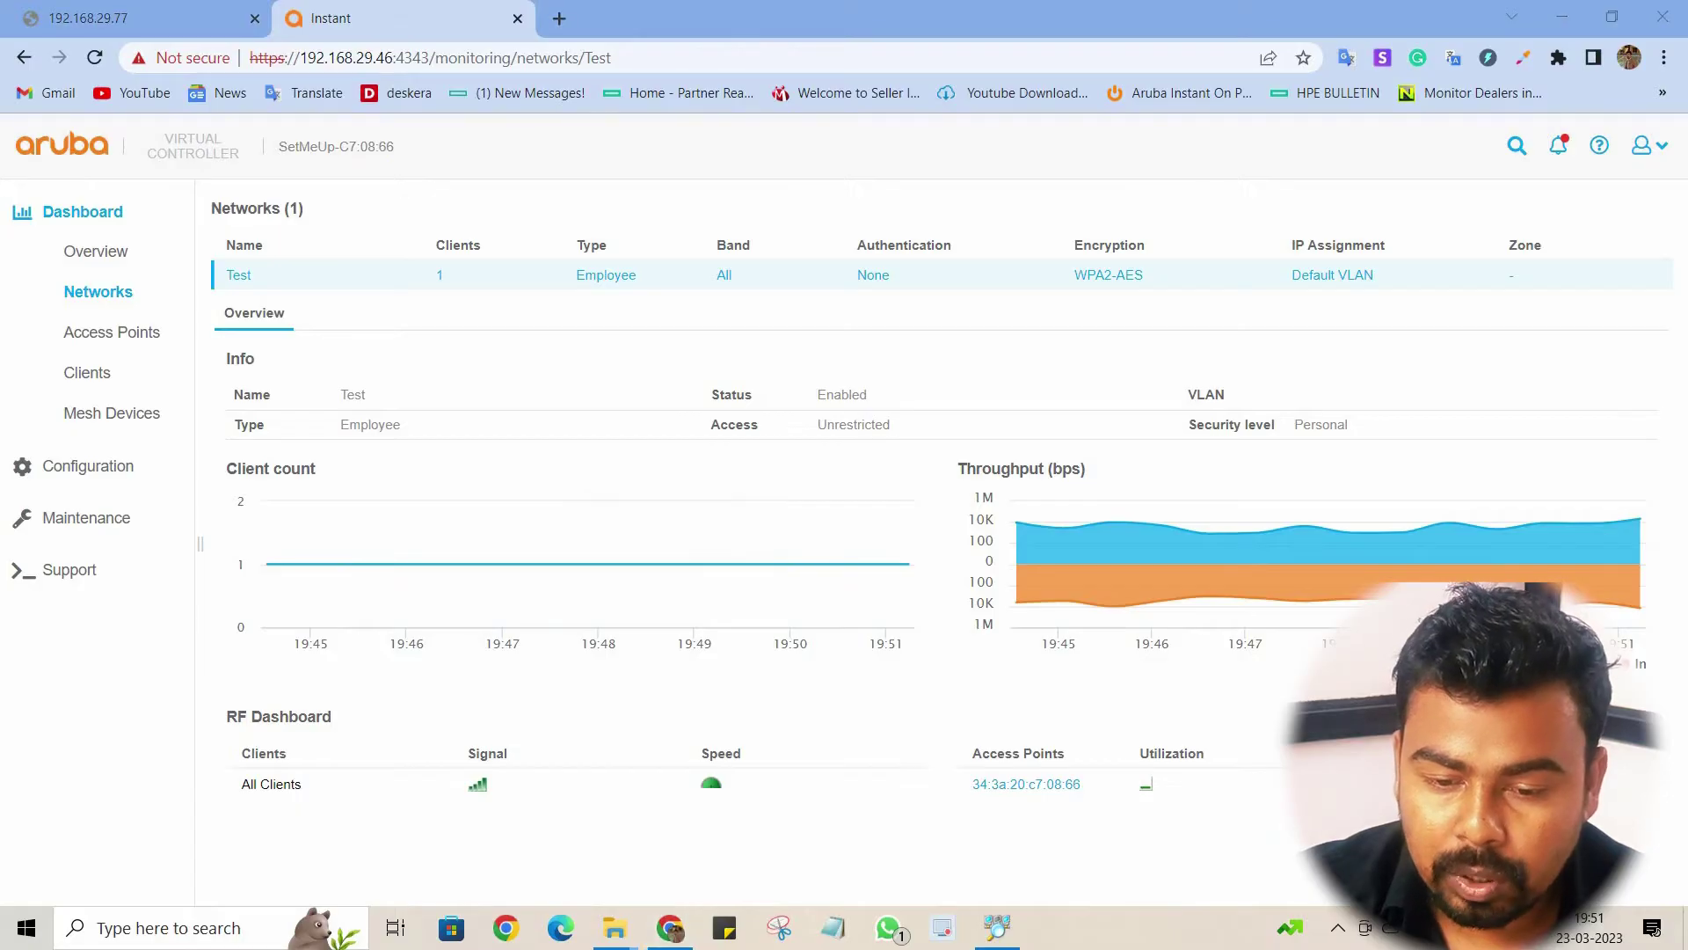
left_click(1390, 928)
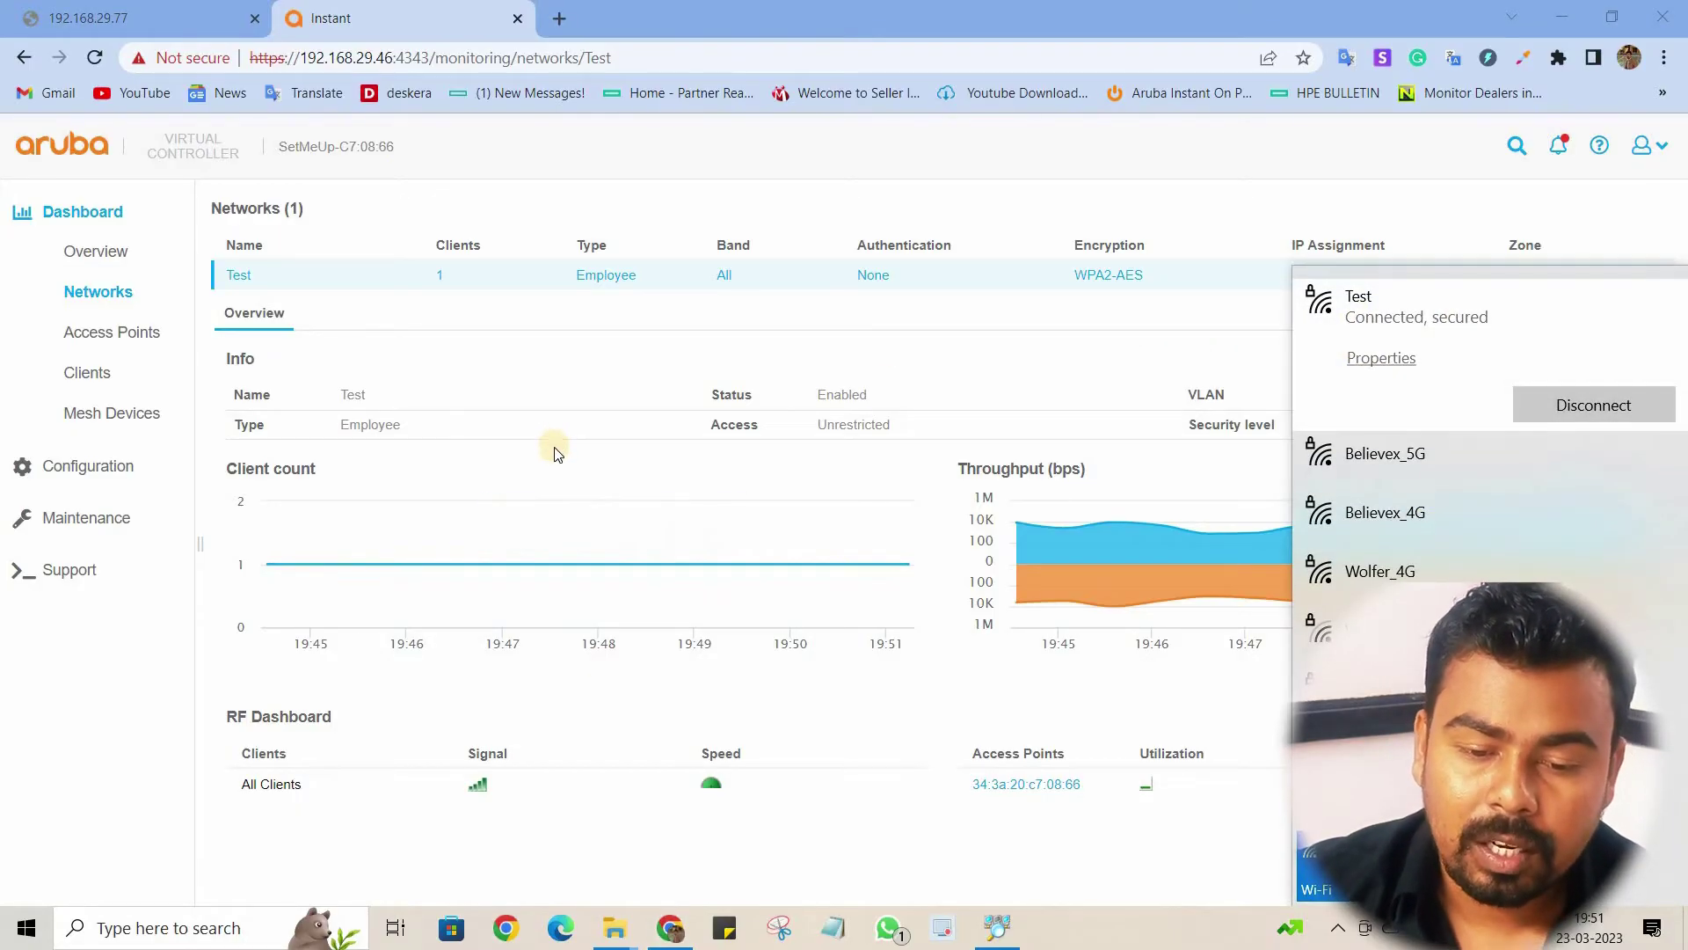
left_click(445, 369)
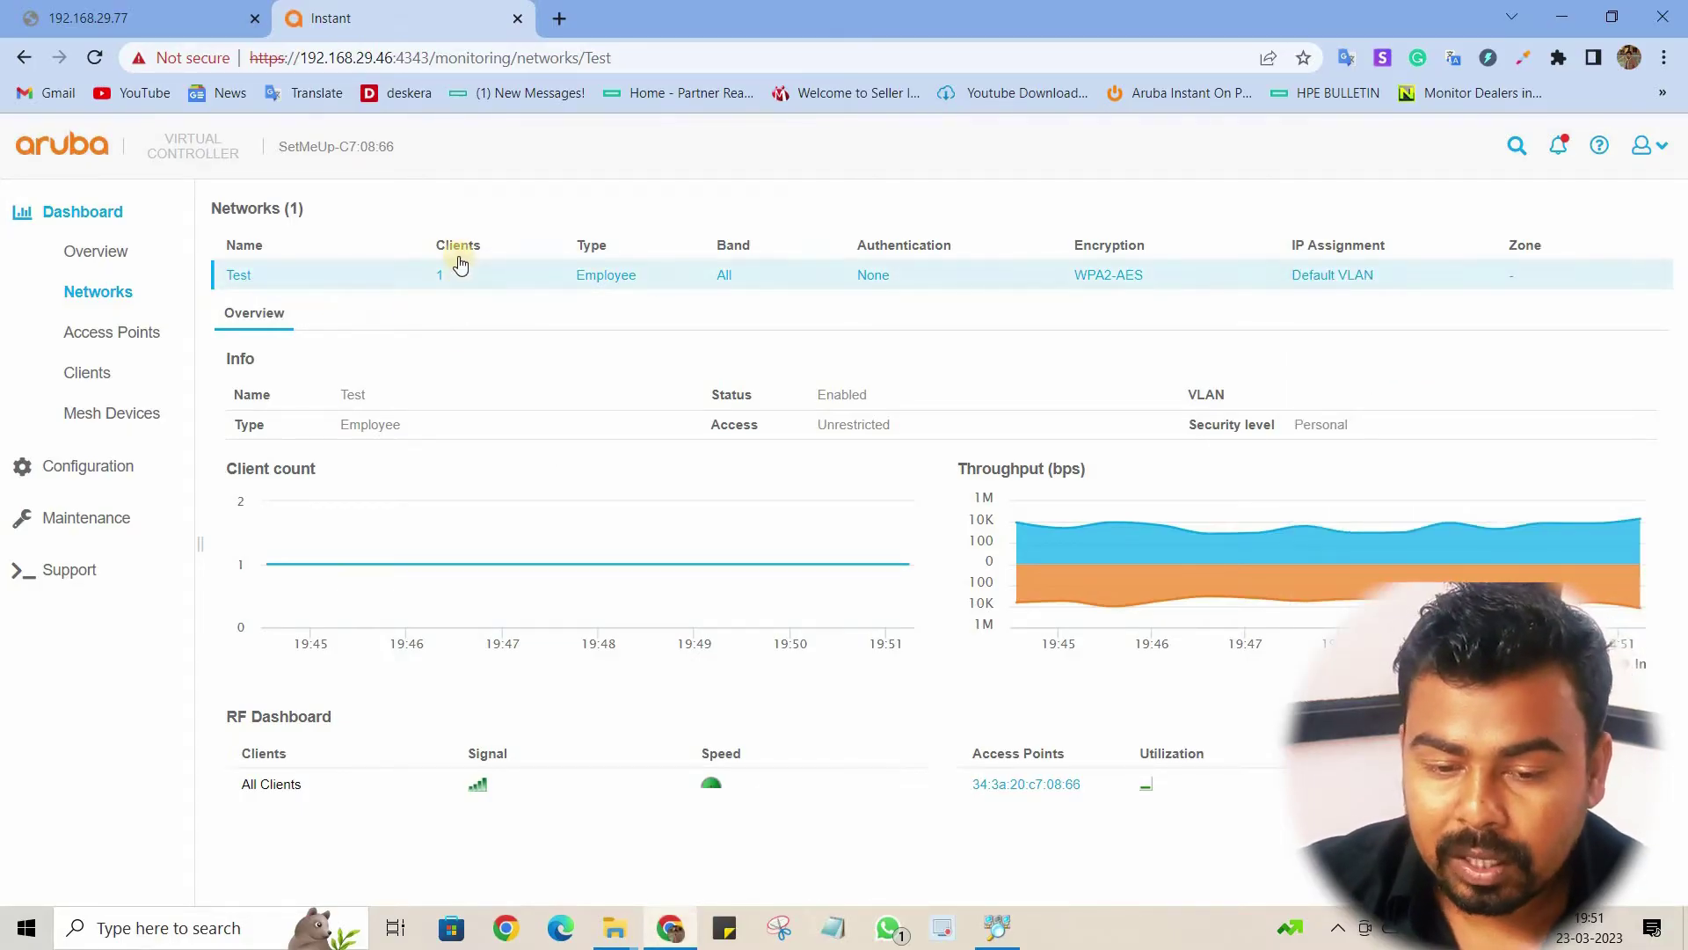
Step: Review the Access Points and Clients pages, showing the Win 10 client on Test
left_click(105, 335)
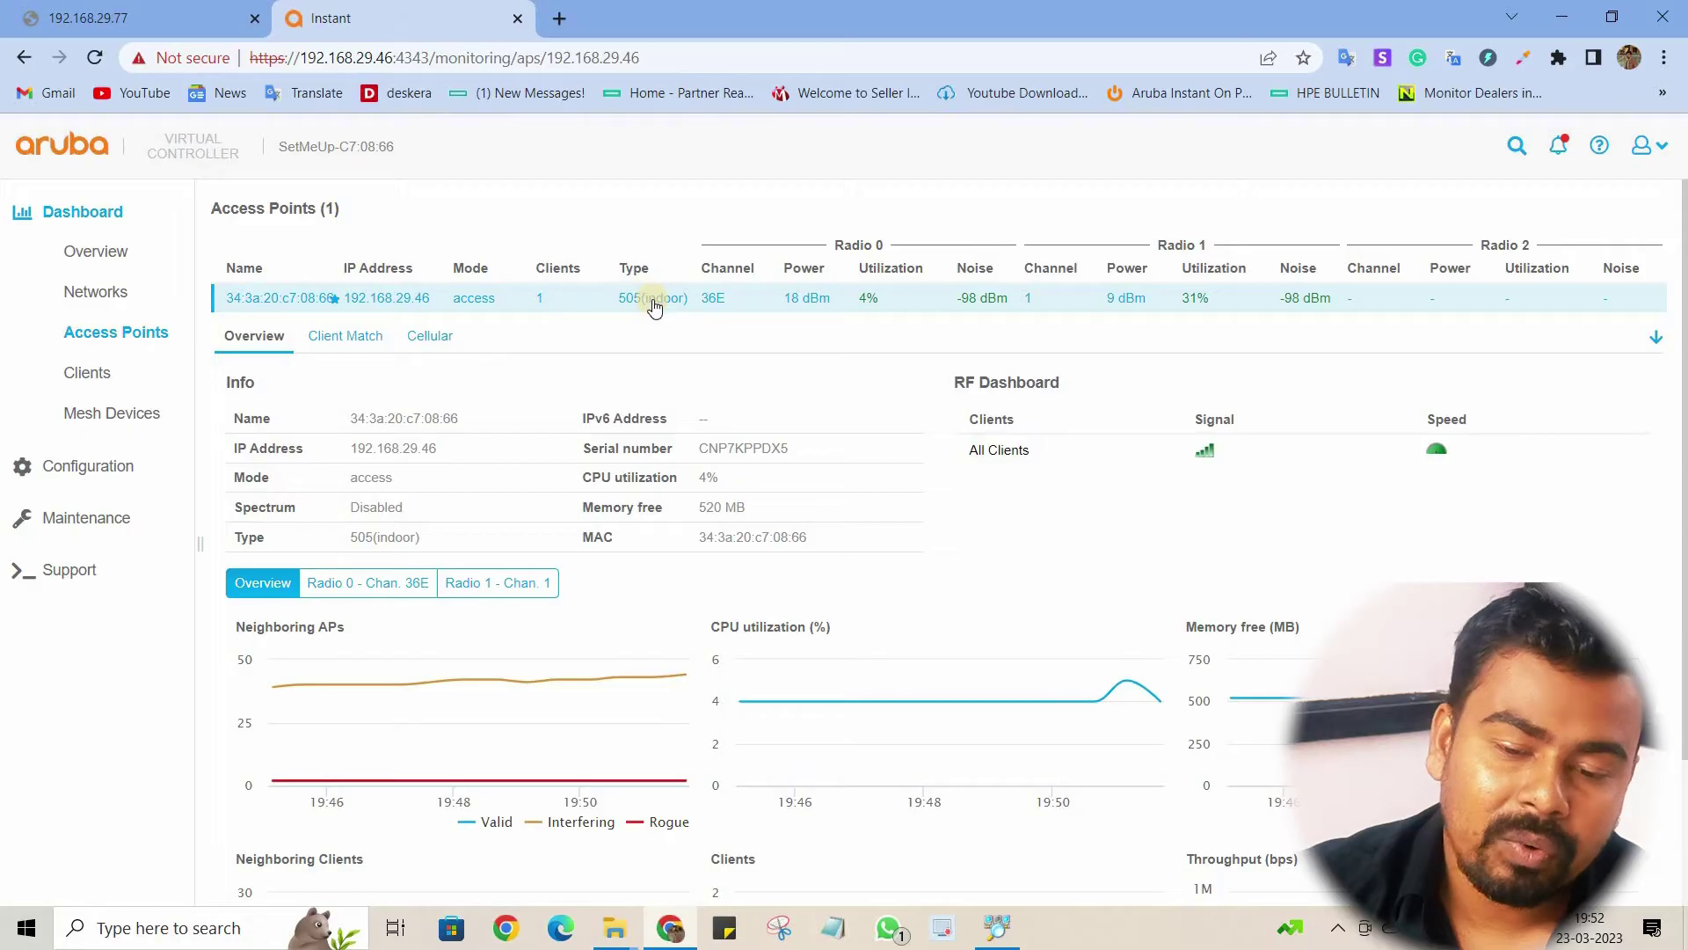
left_click(105, 384)
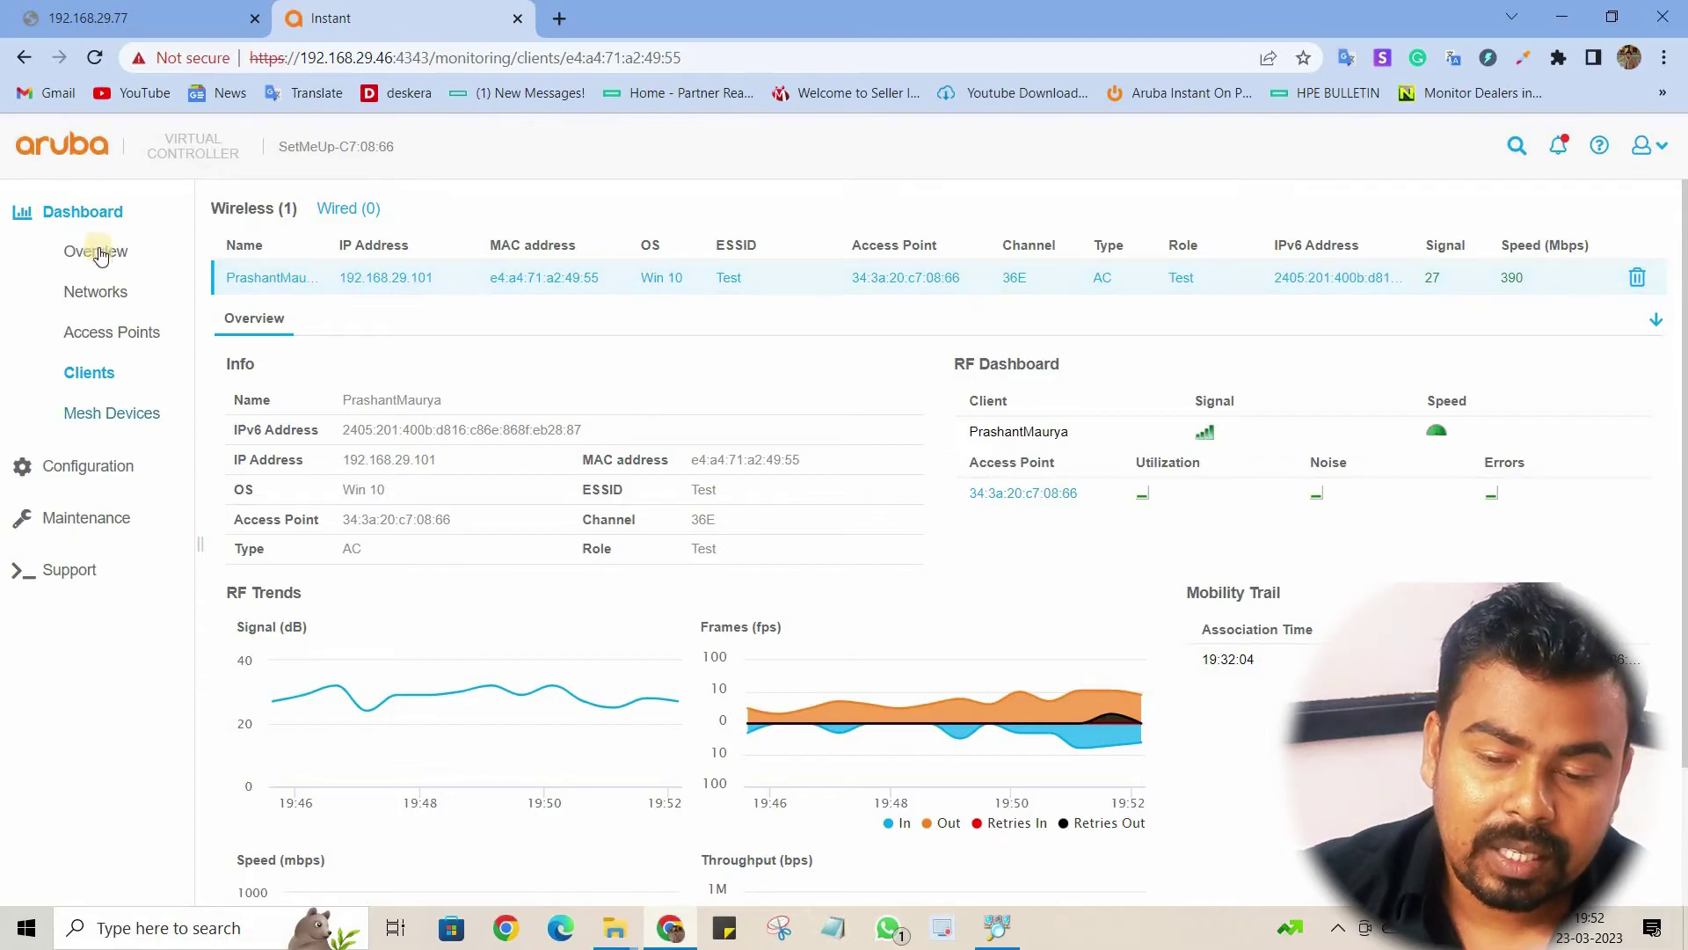
left_click(83, 213)
left_click(84, 267)
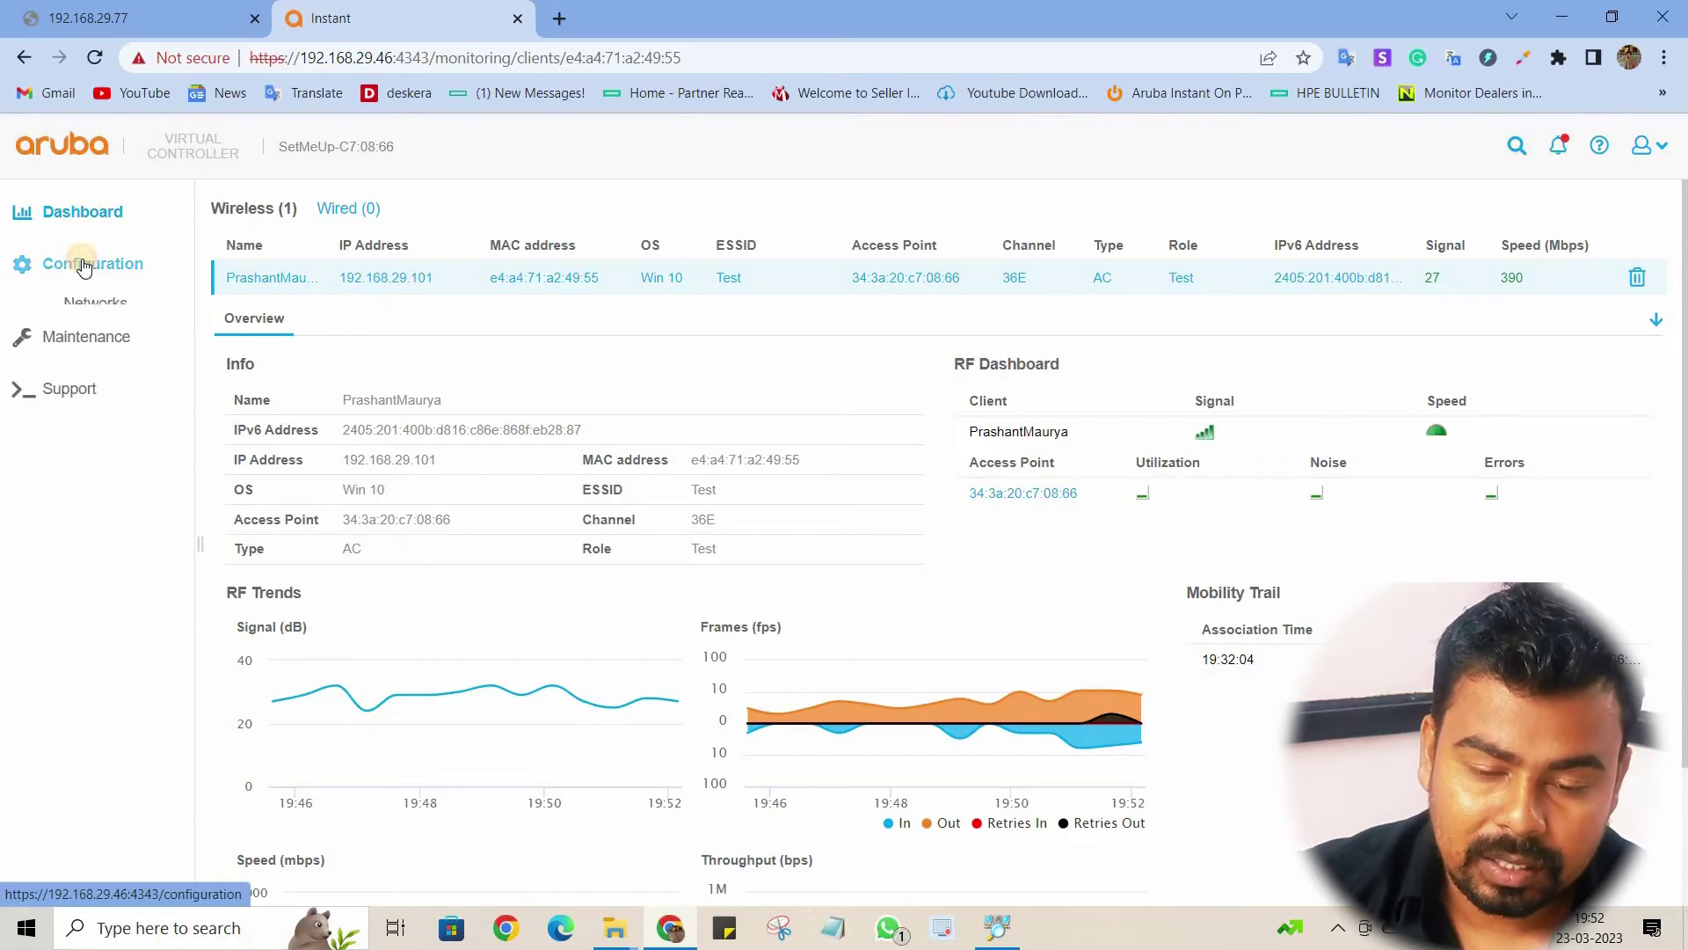
Step: Create a new wireless Employee network named 'Test 2' and advance to the VLAN step
left_click(97, 303)
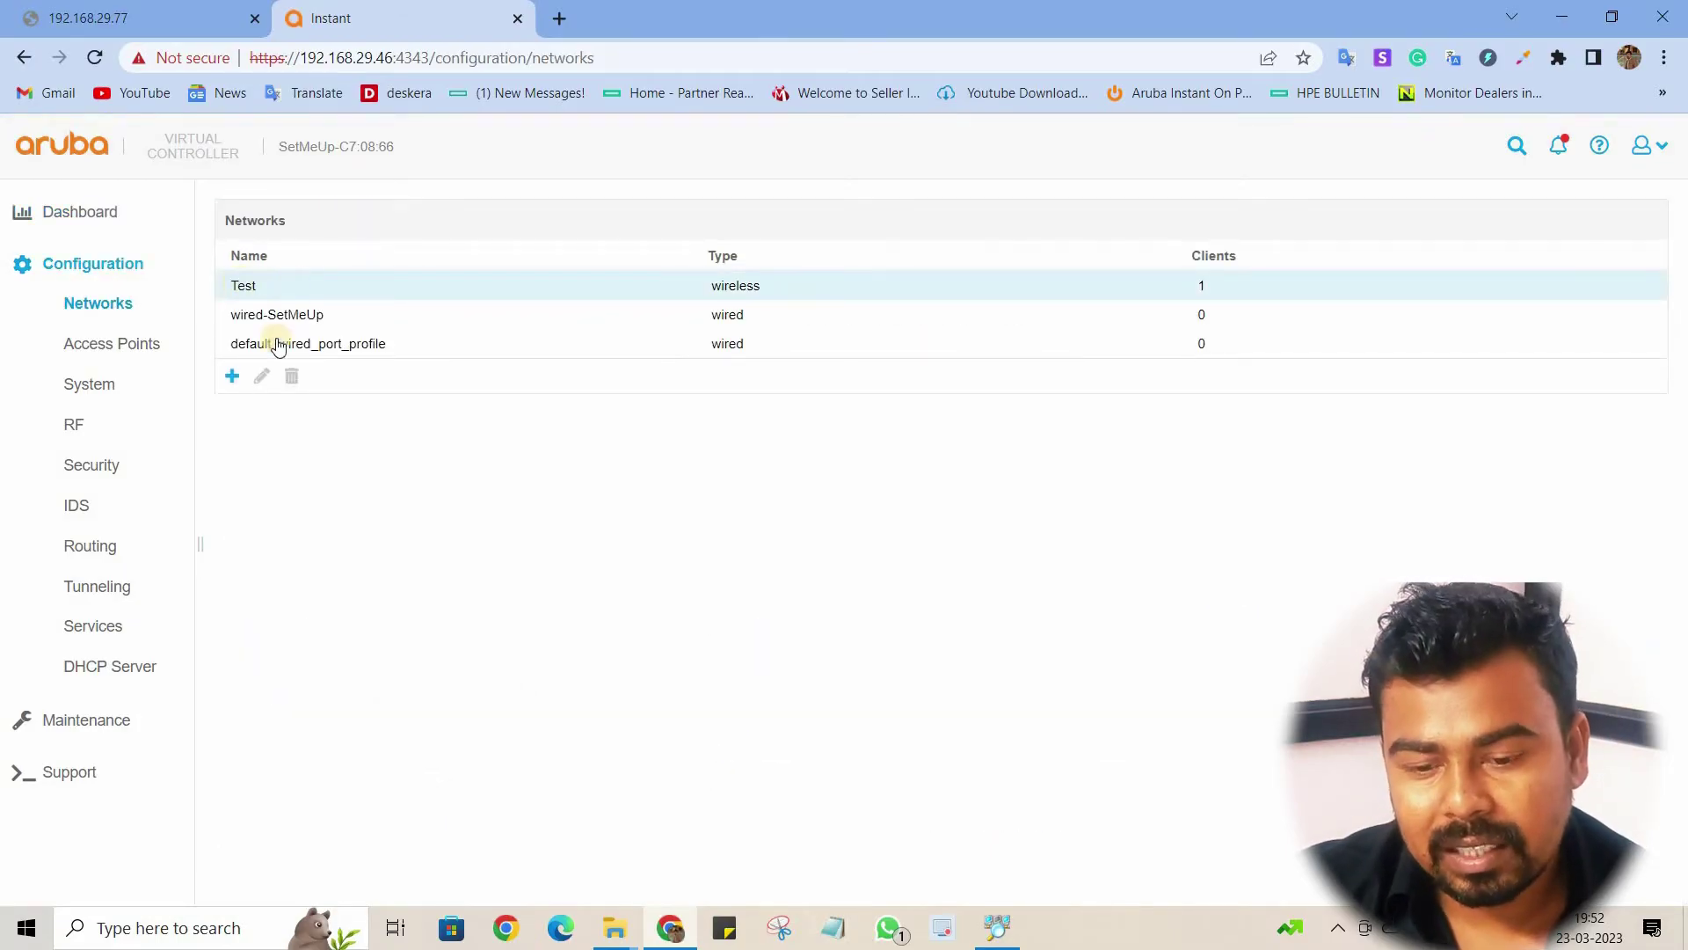
left_click(233, 377)
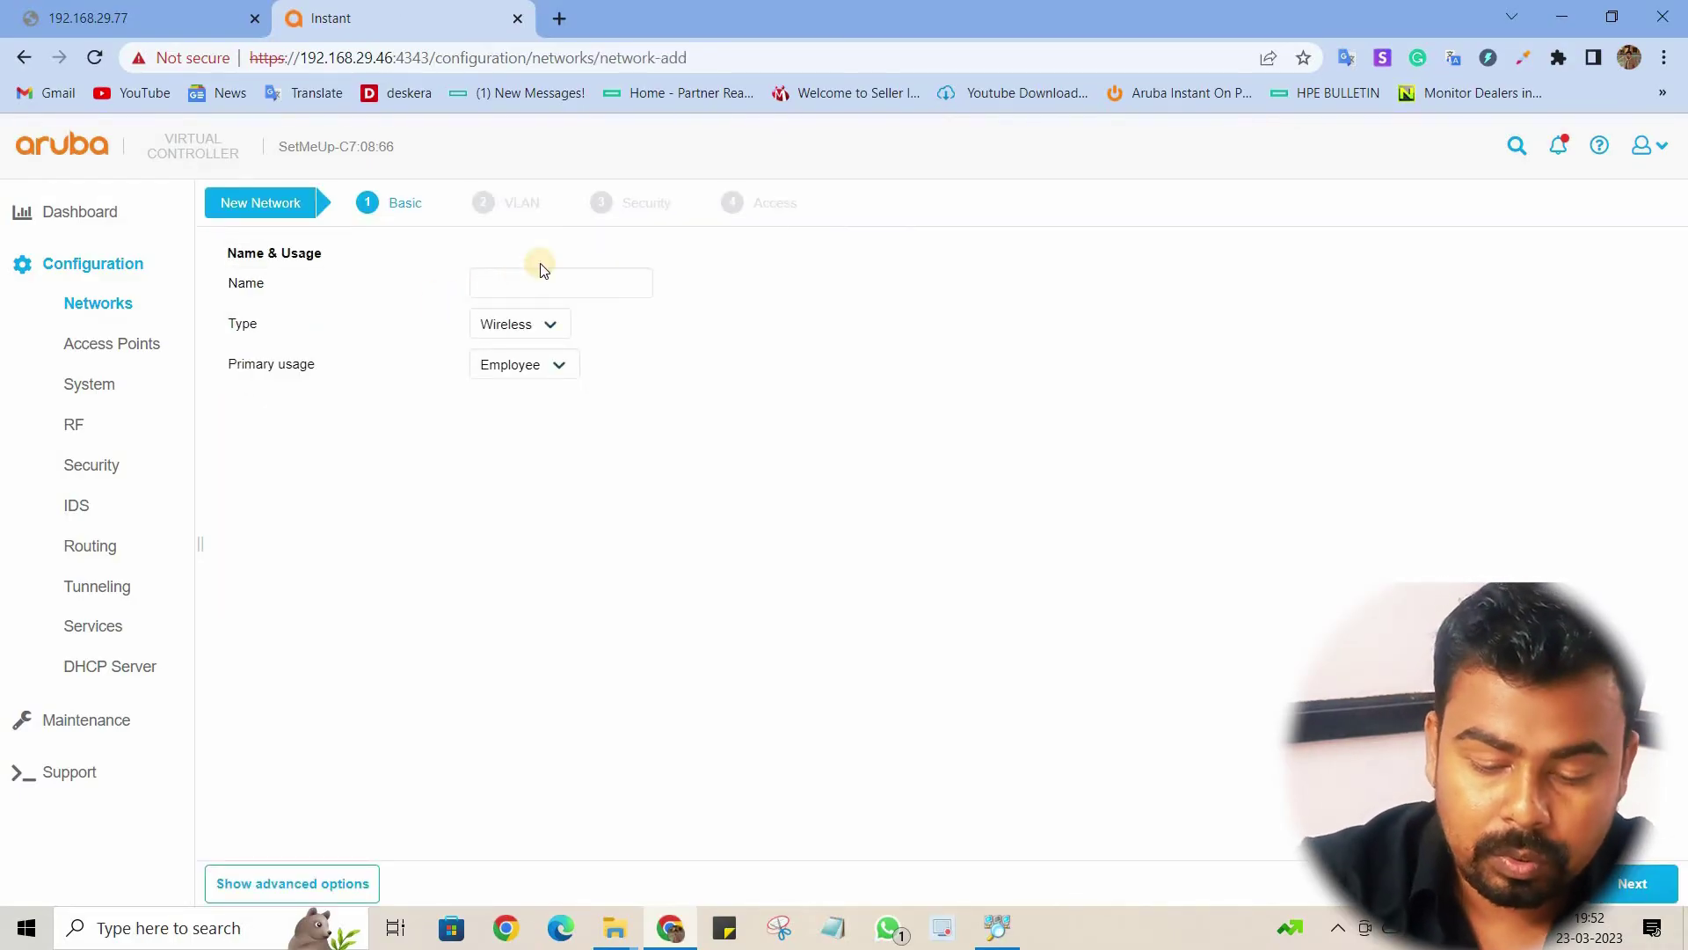
left_click(542, 271)
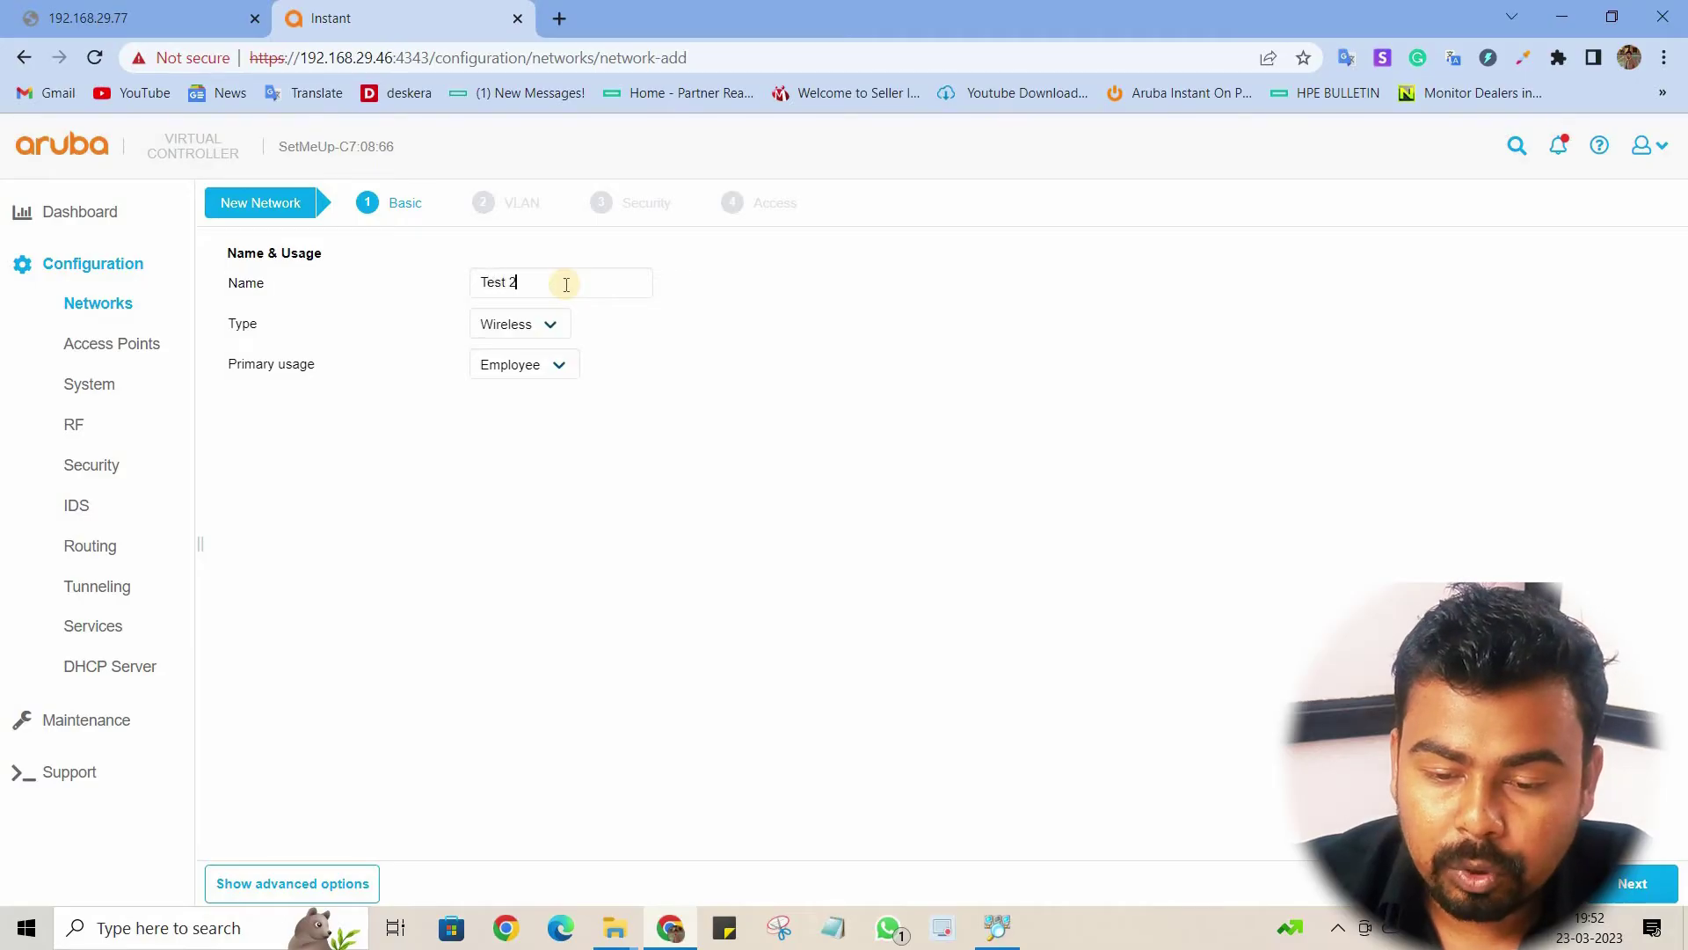
left_click(563, 372)
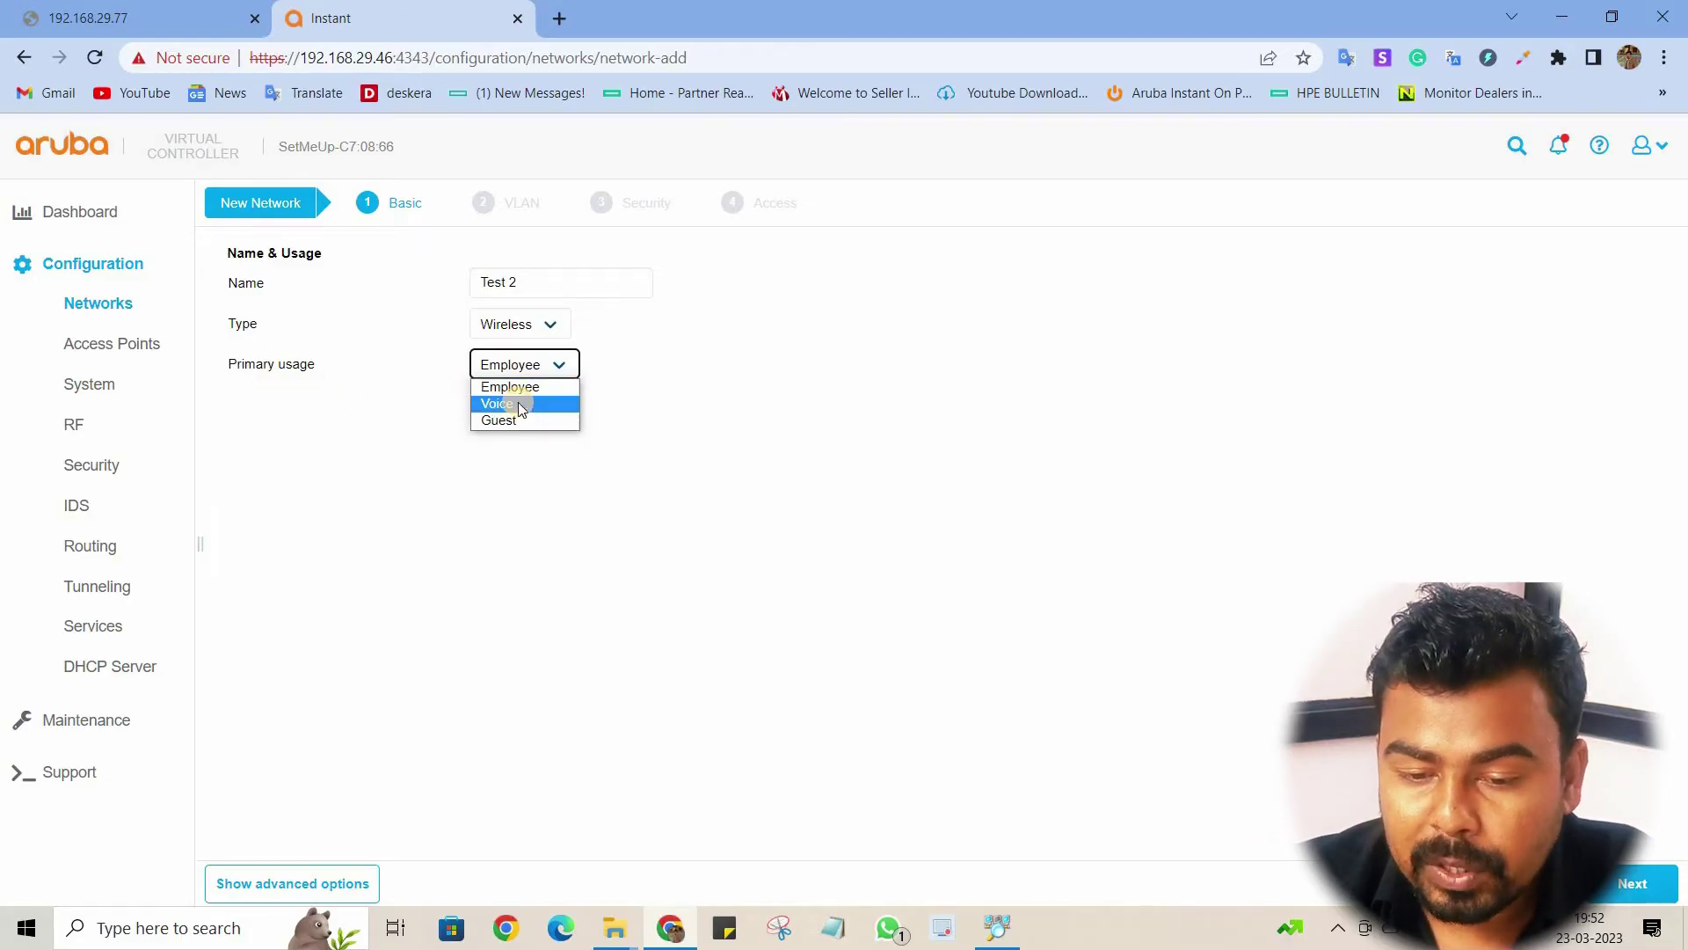
left_click(536, 390)
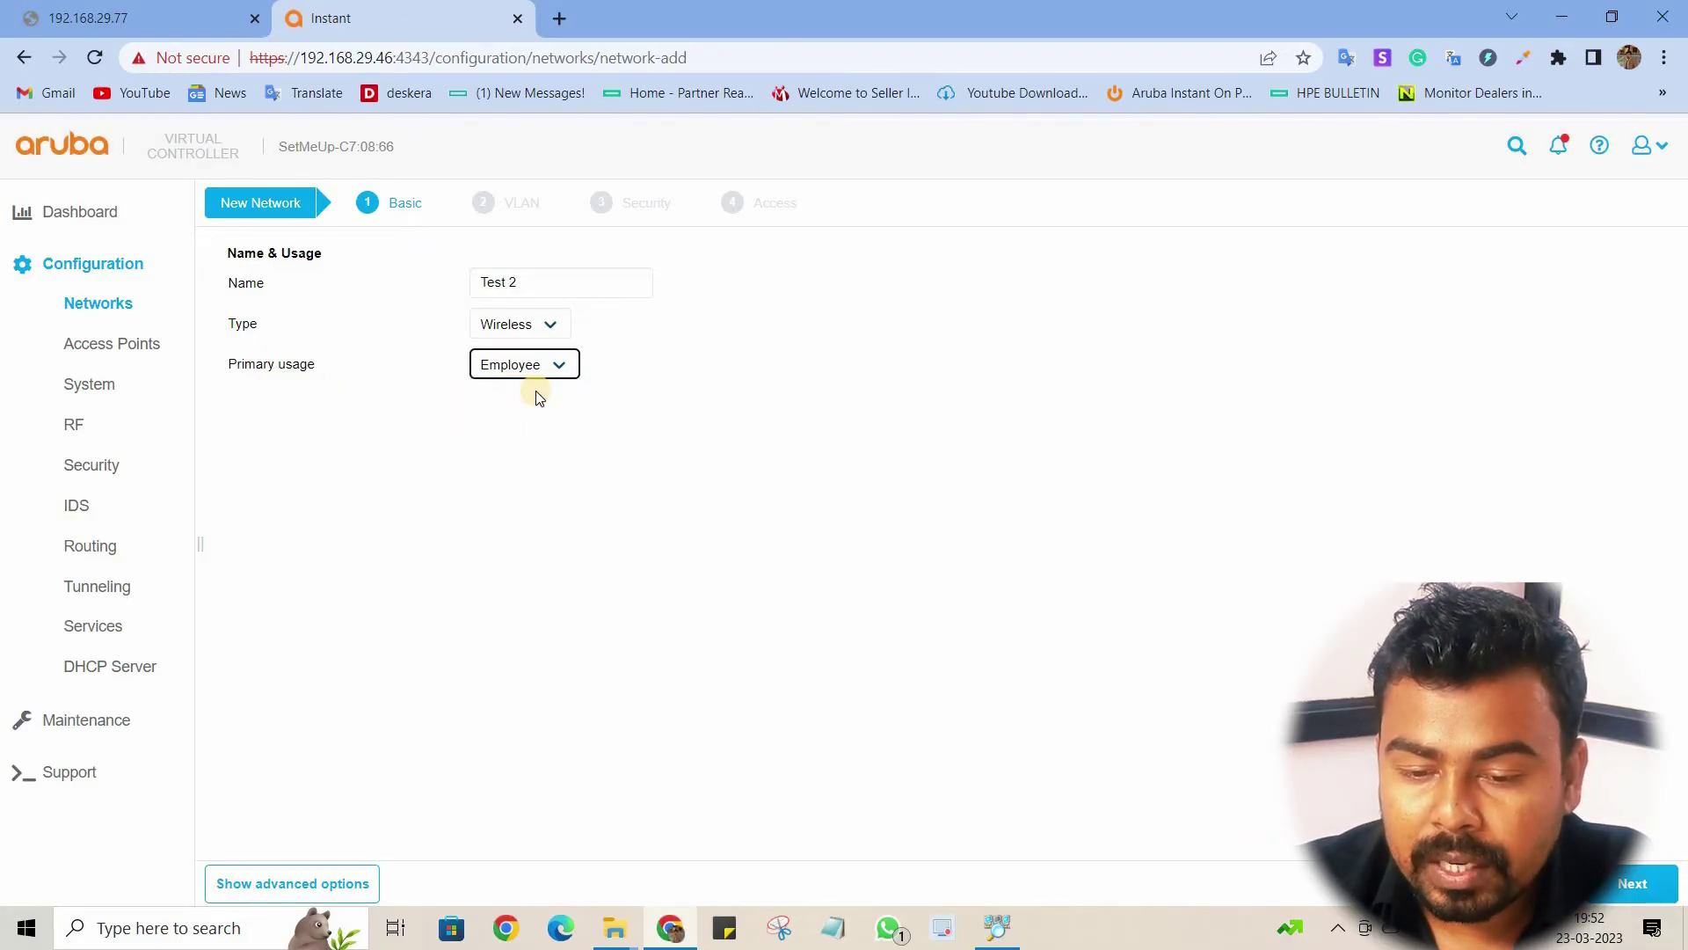
left_click(1633, 882)
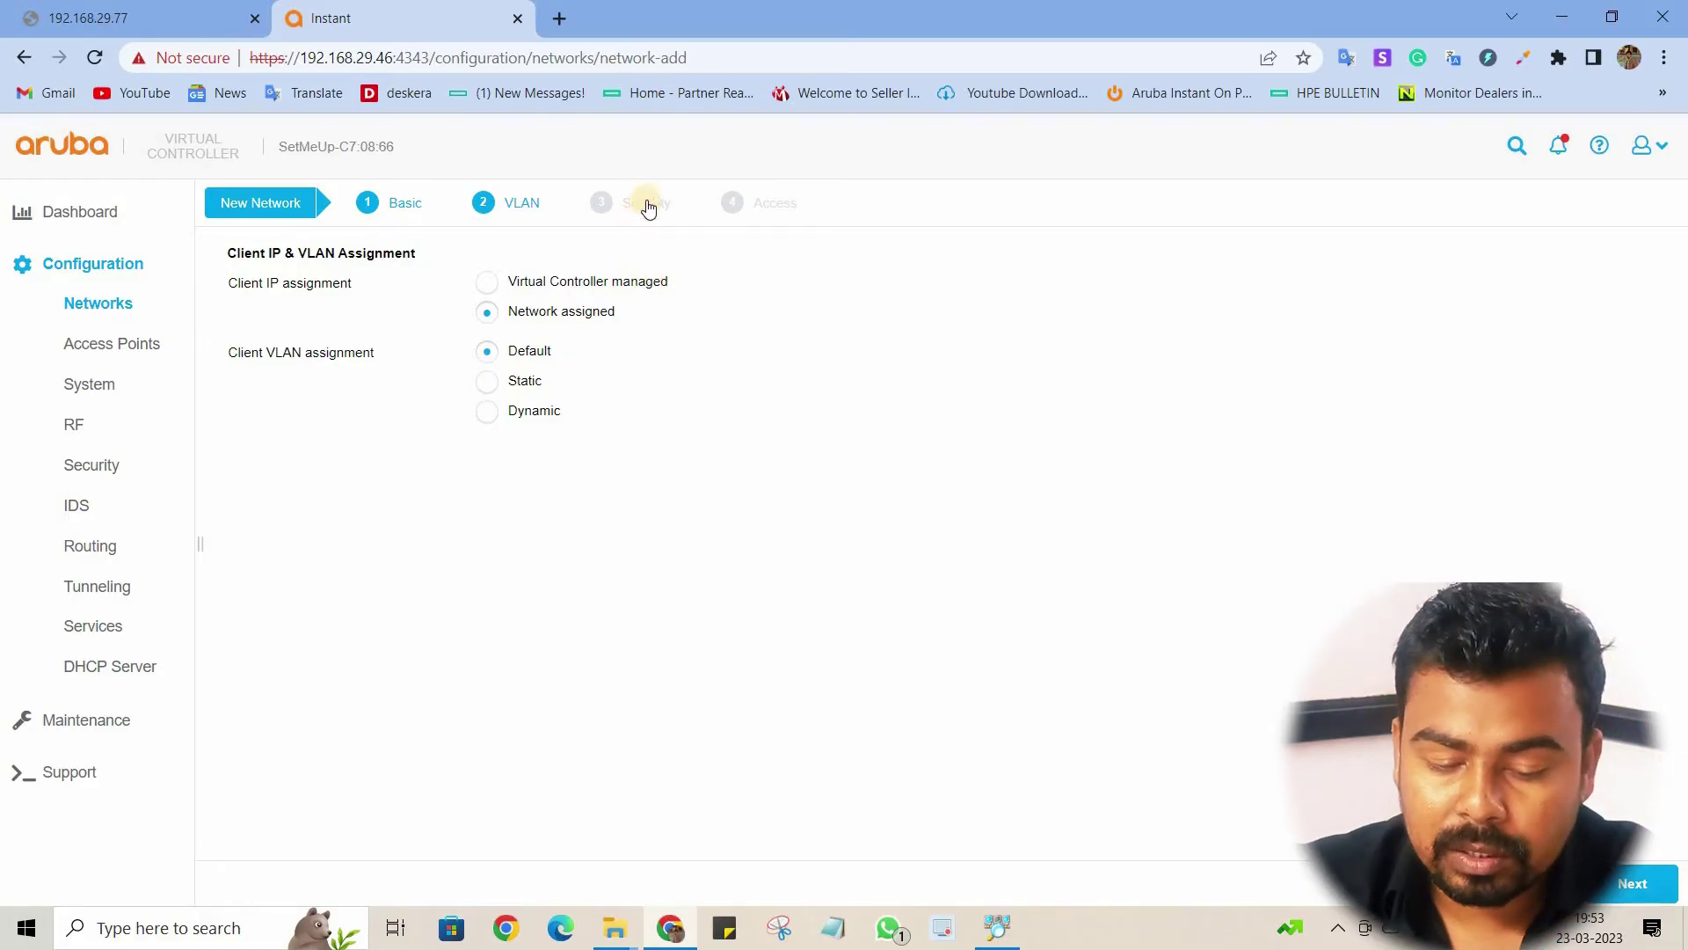
Step: Set WPA2-Personal security, entering and retyping the network passphrase
left_click(1628, 879)
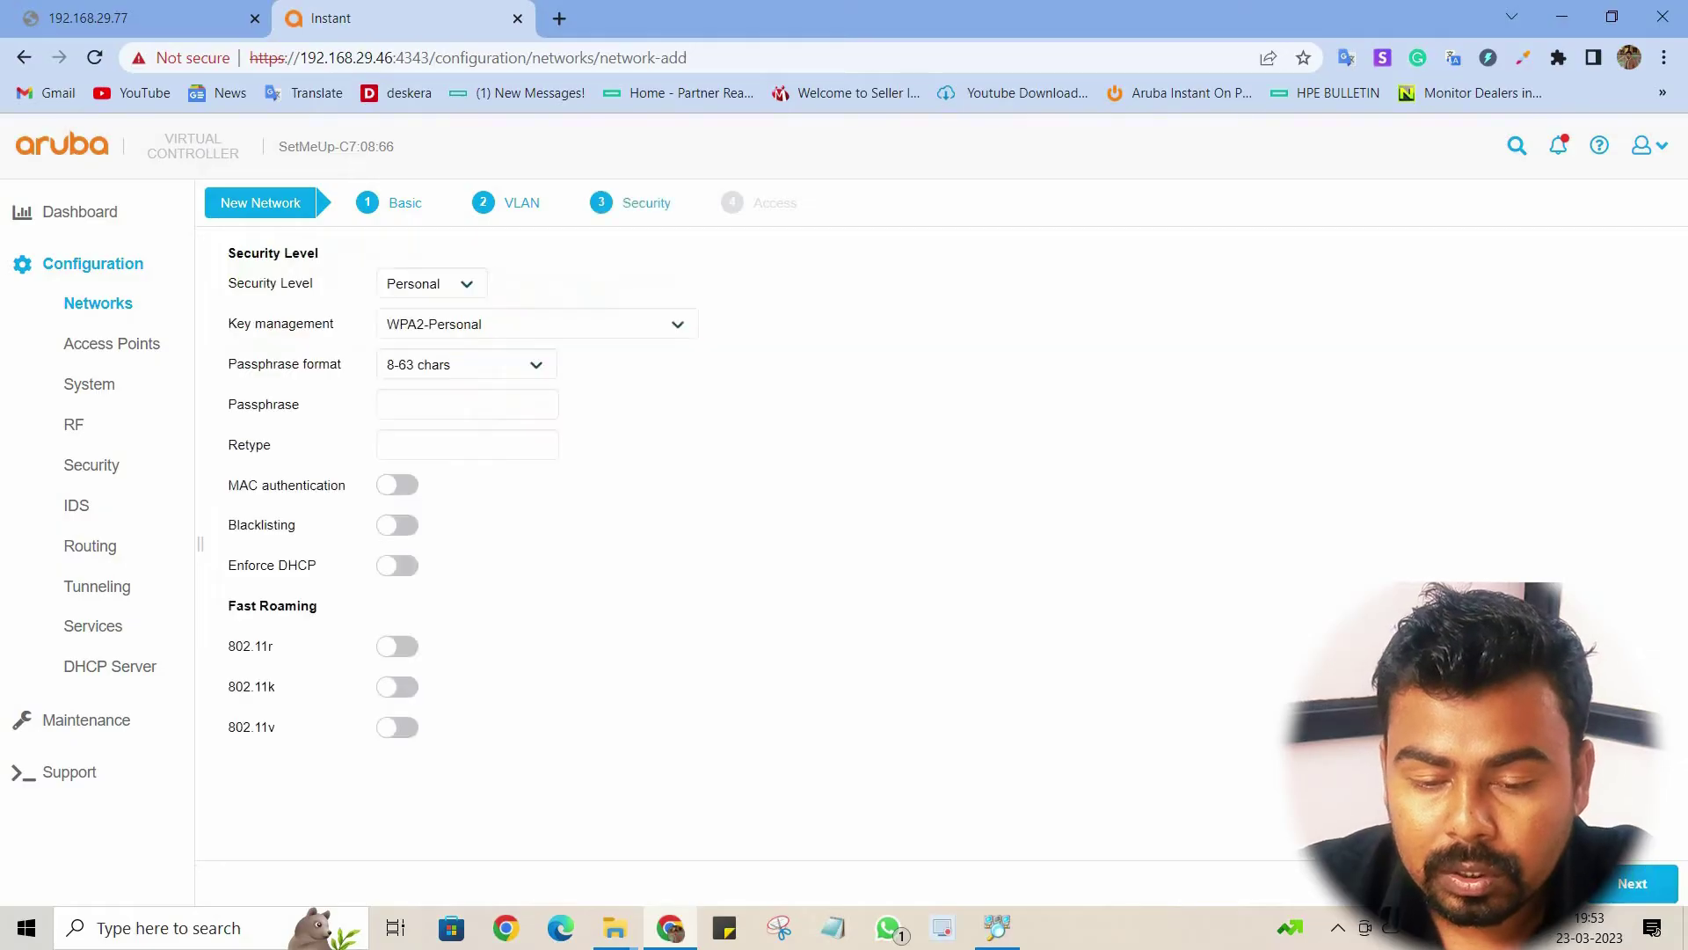
left_click(431, 415)
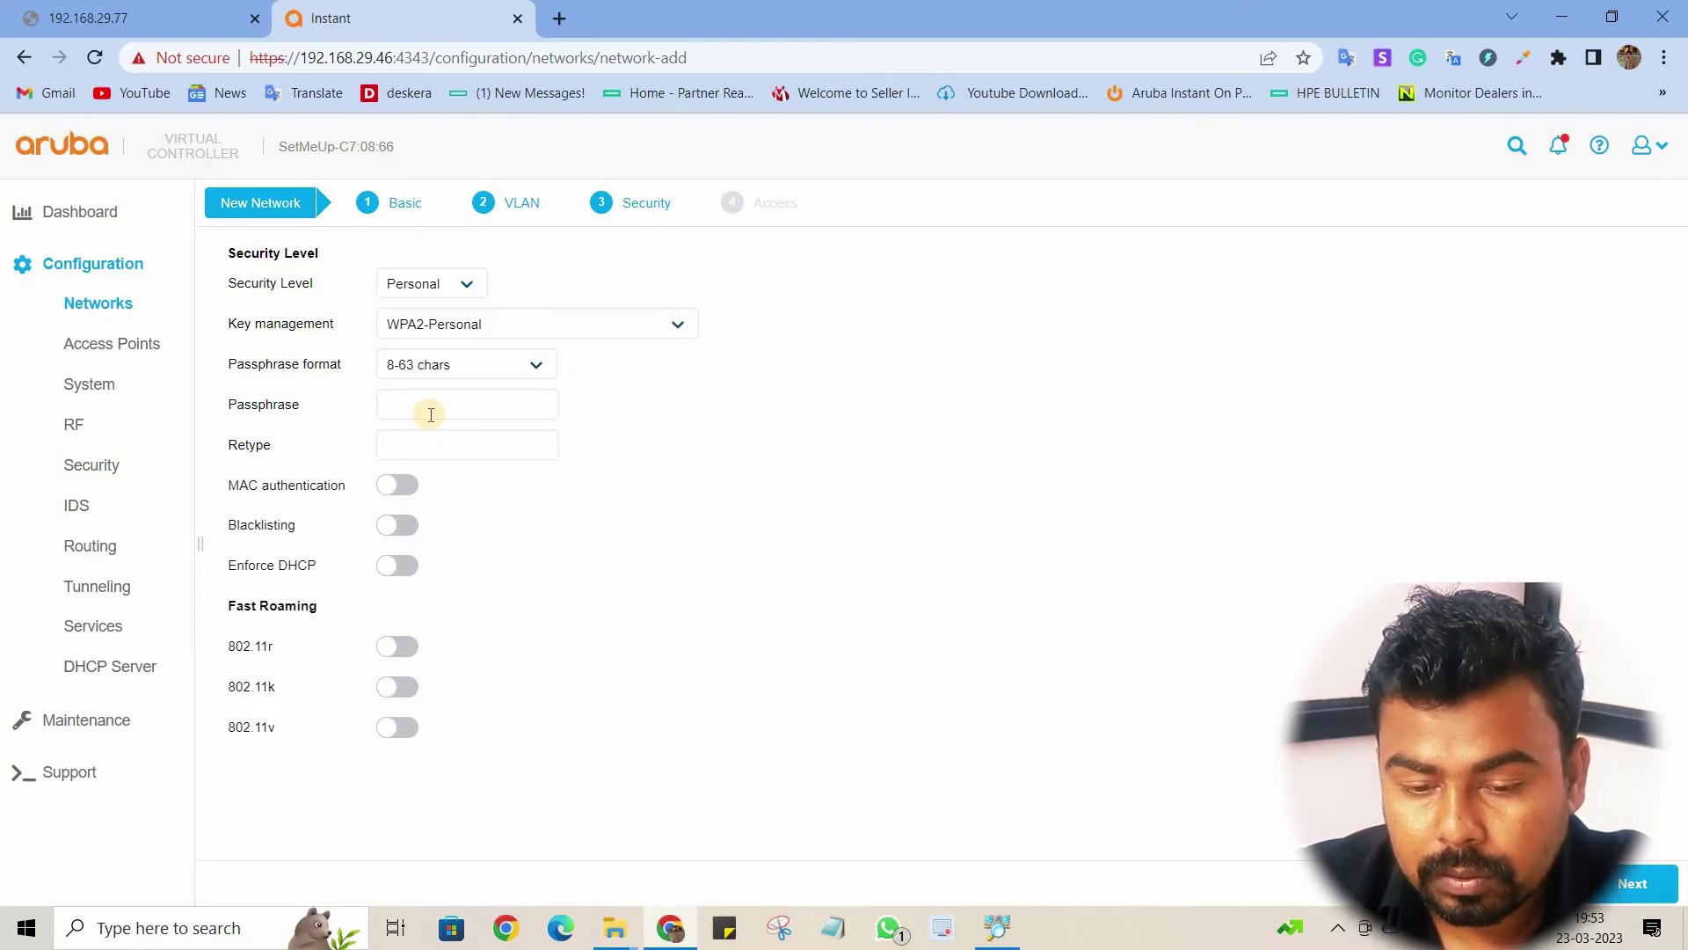
type("••••••")
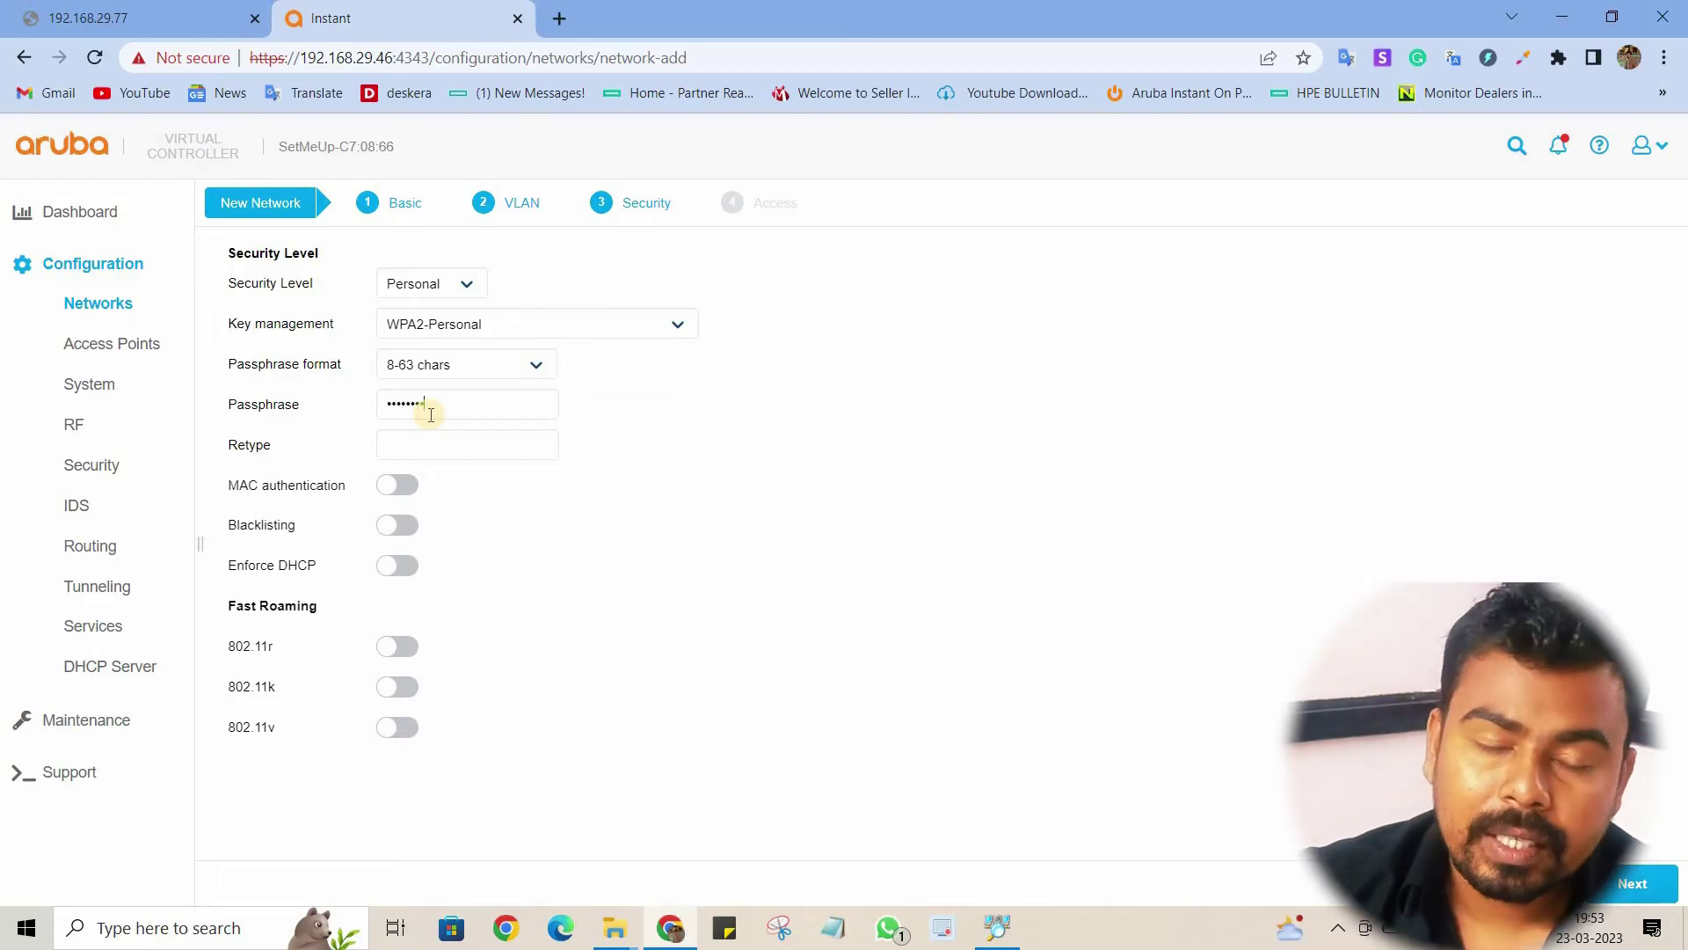
left_click(456, 433)
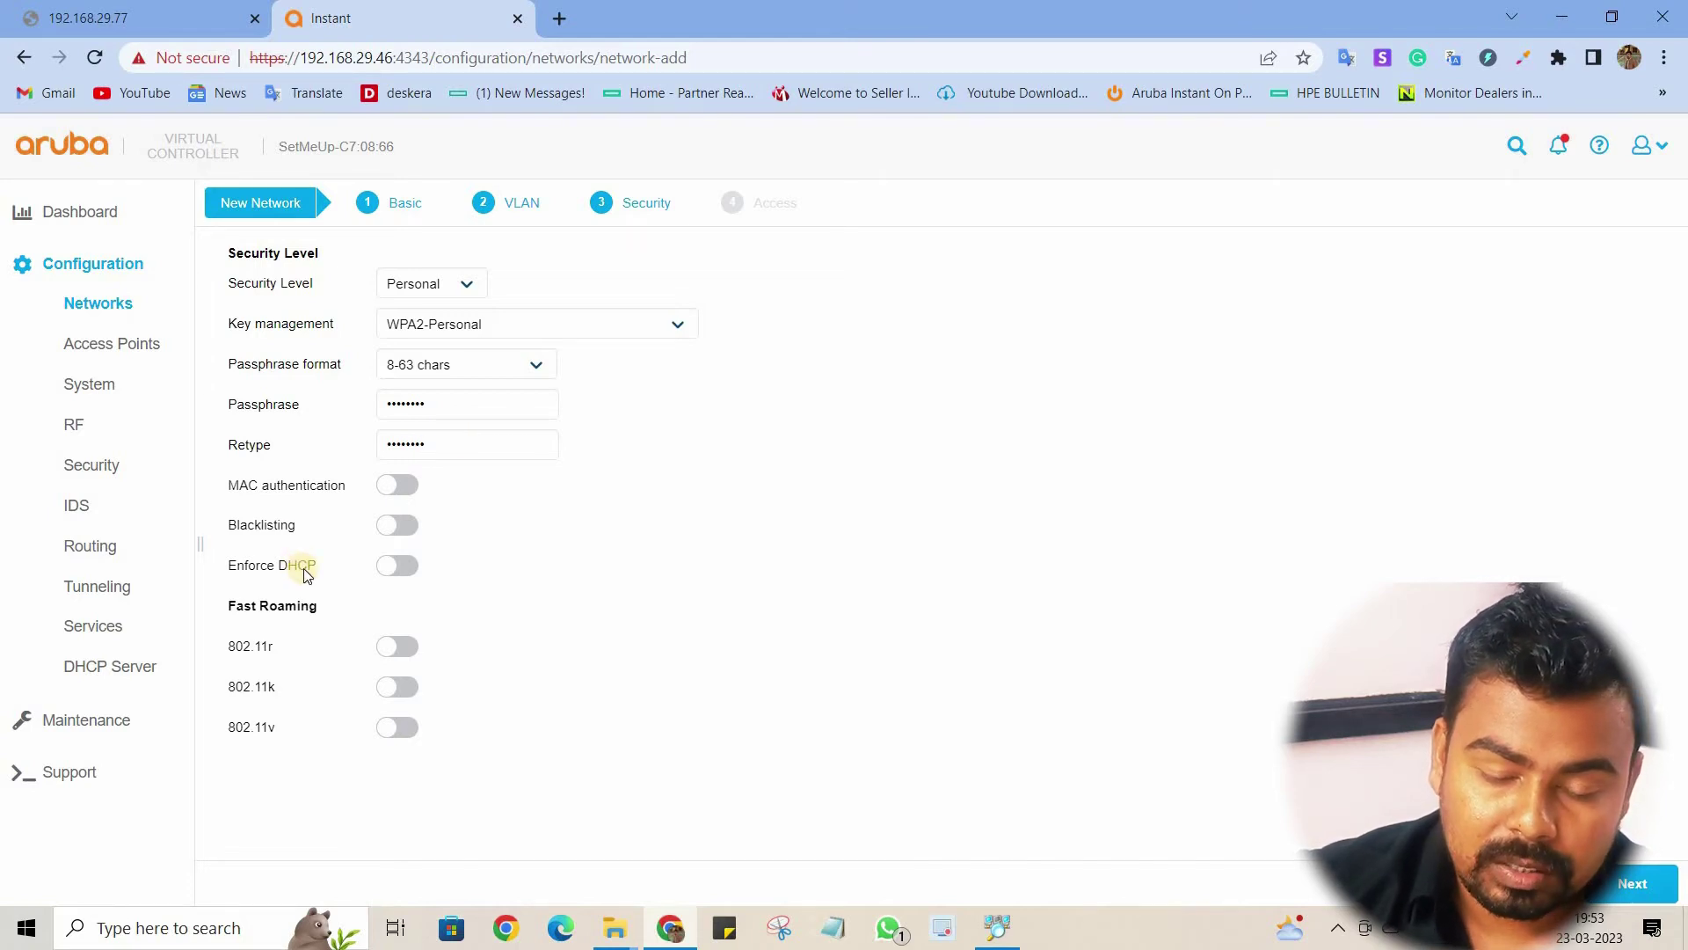
Step: Enable 802.11v, 802.11k and 802.11r fast roaming and proceed to the Access step
left_click(406, 726)
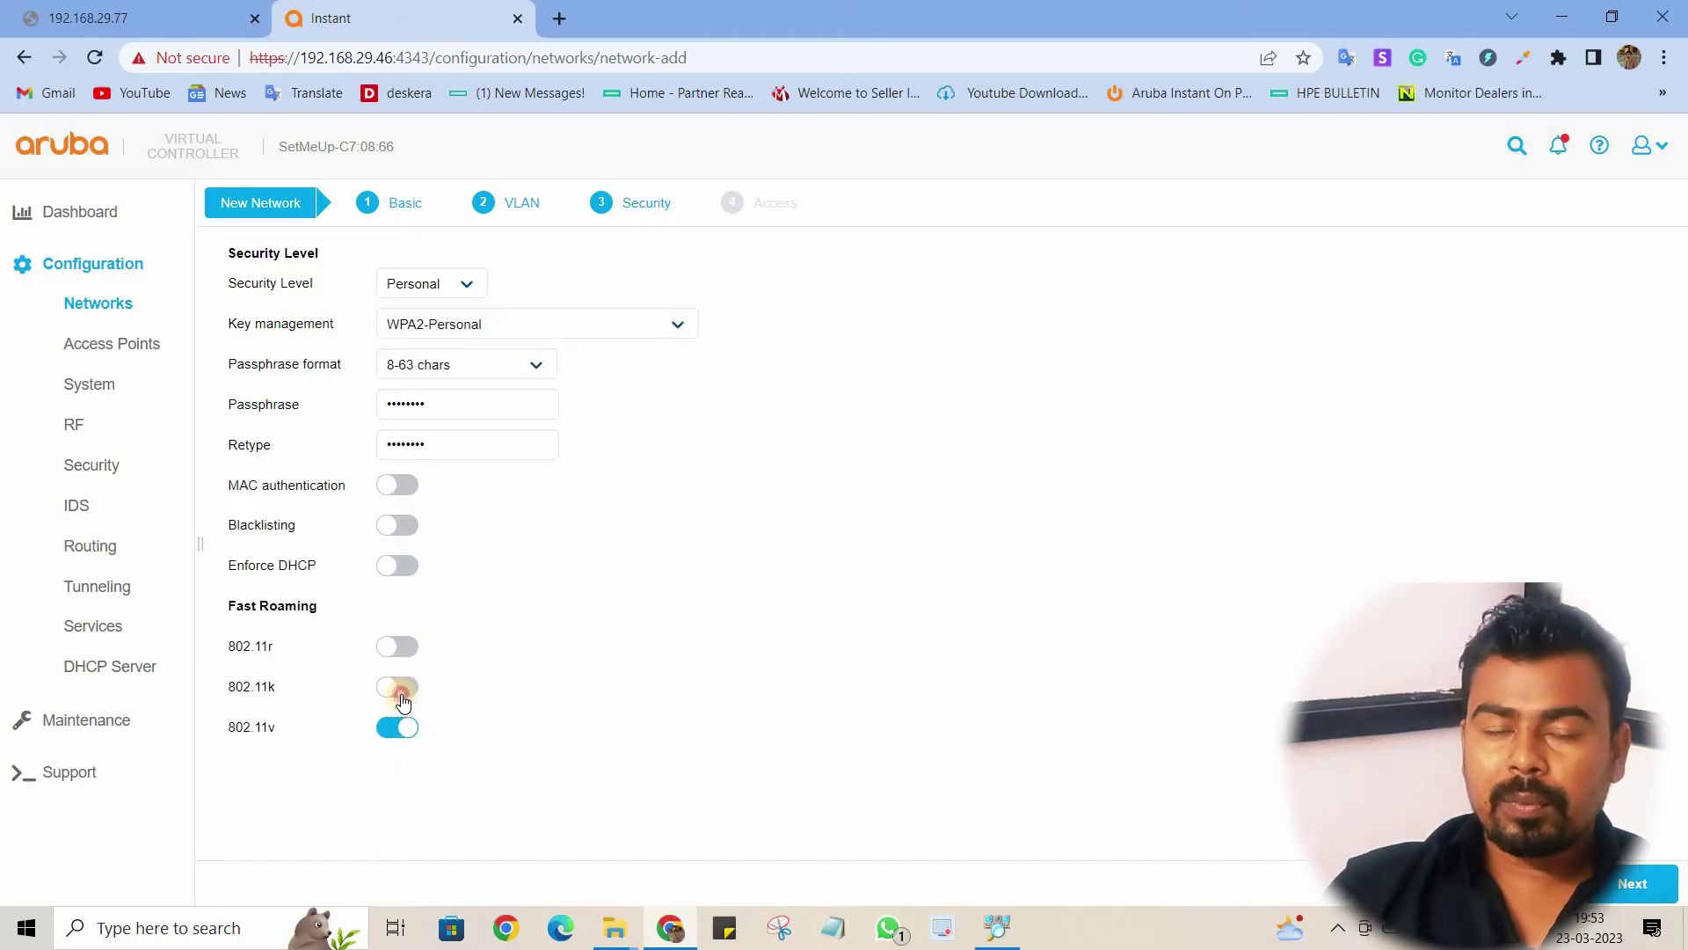
left_click(402, 693)
left_click(410, 645)
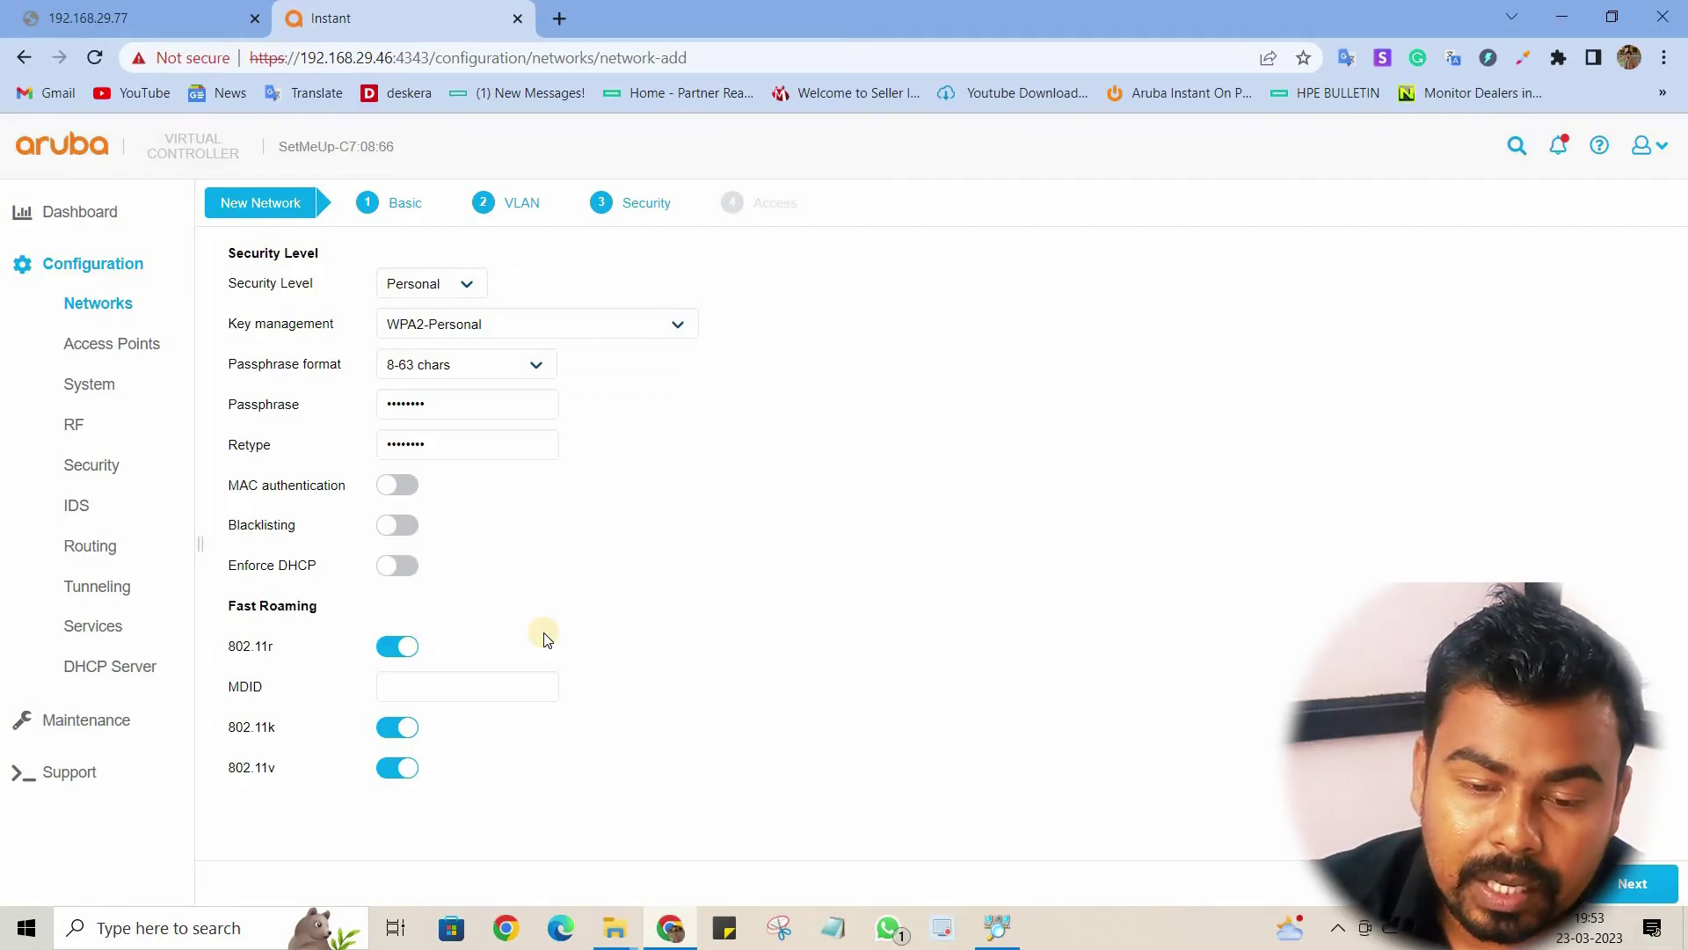
left_click(1637, 879)
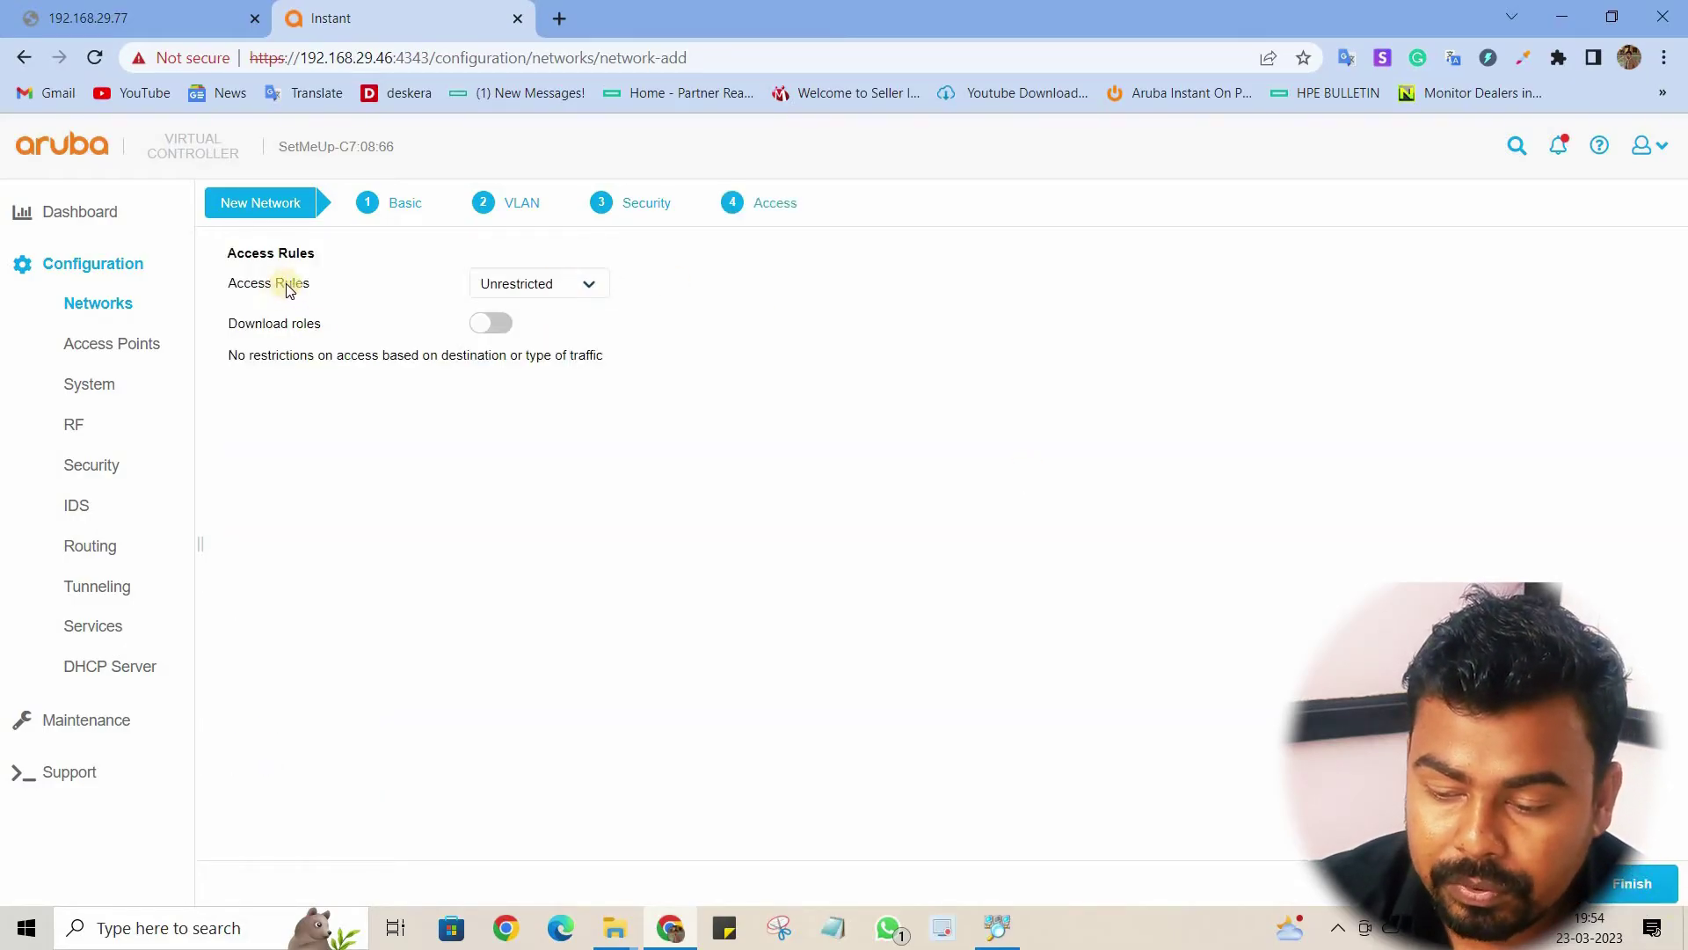
Step: Keep Unrestricted access rules, finish creating Test 2, and select it in Networks
left_click(598, 286)
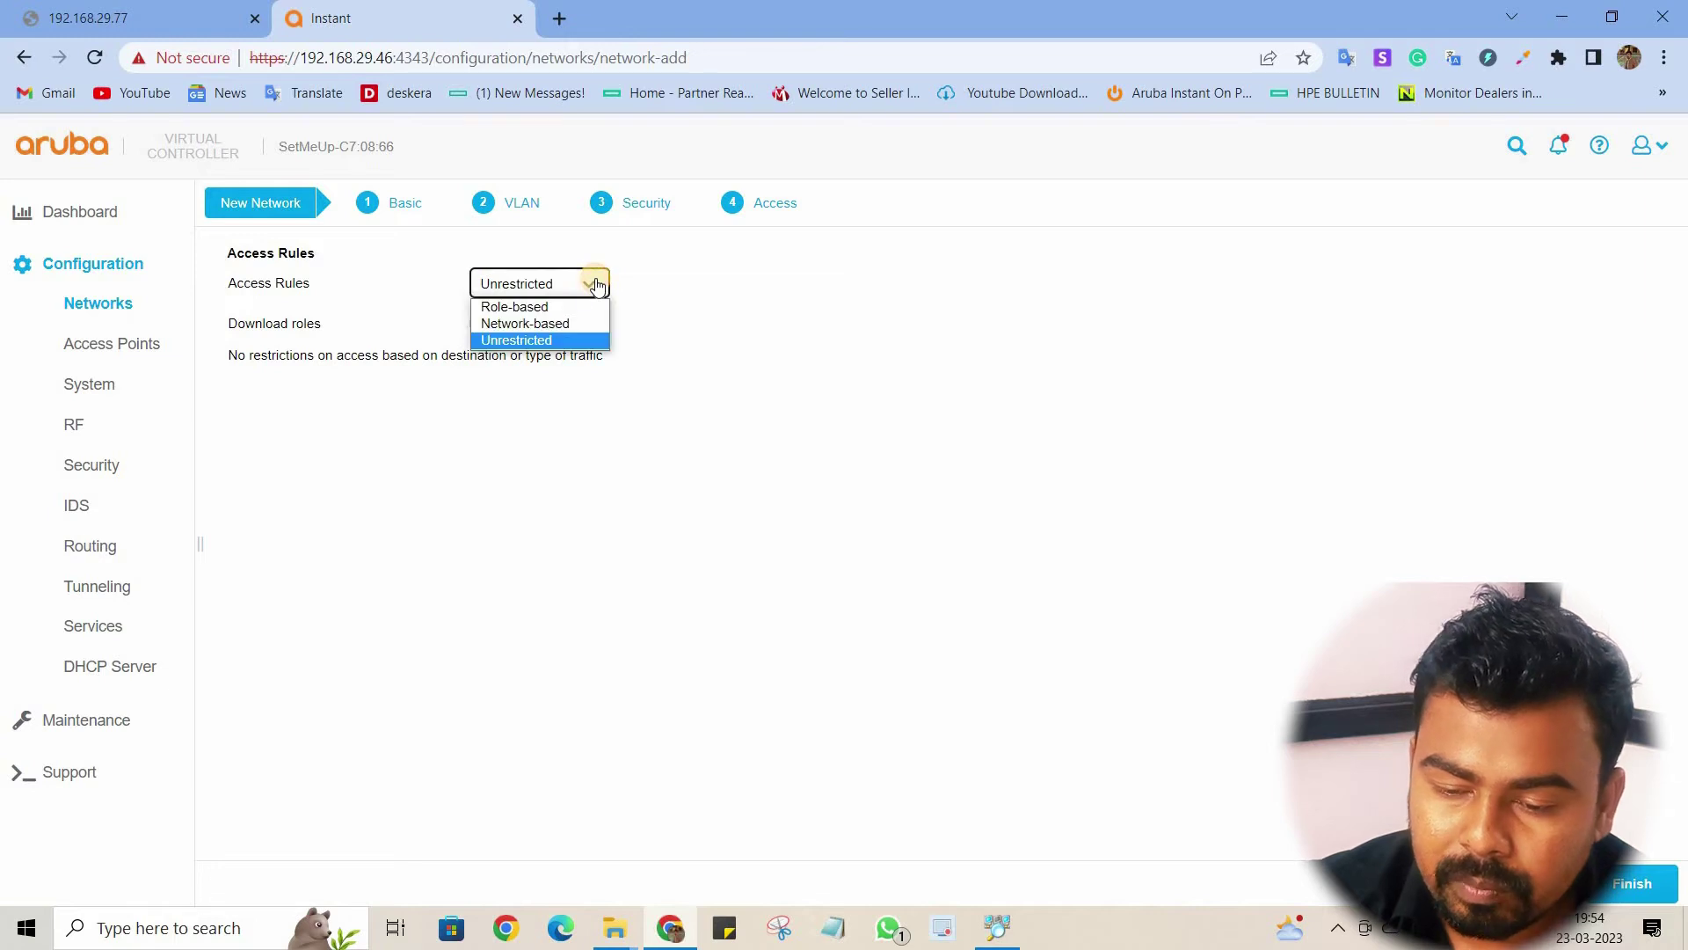
left_click(597, 286)
left_click(597, 286)
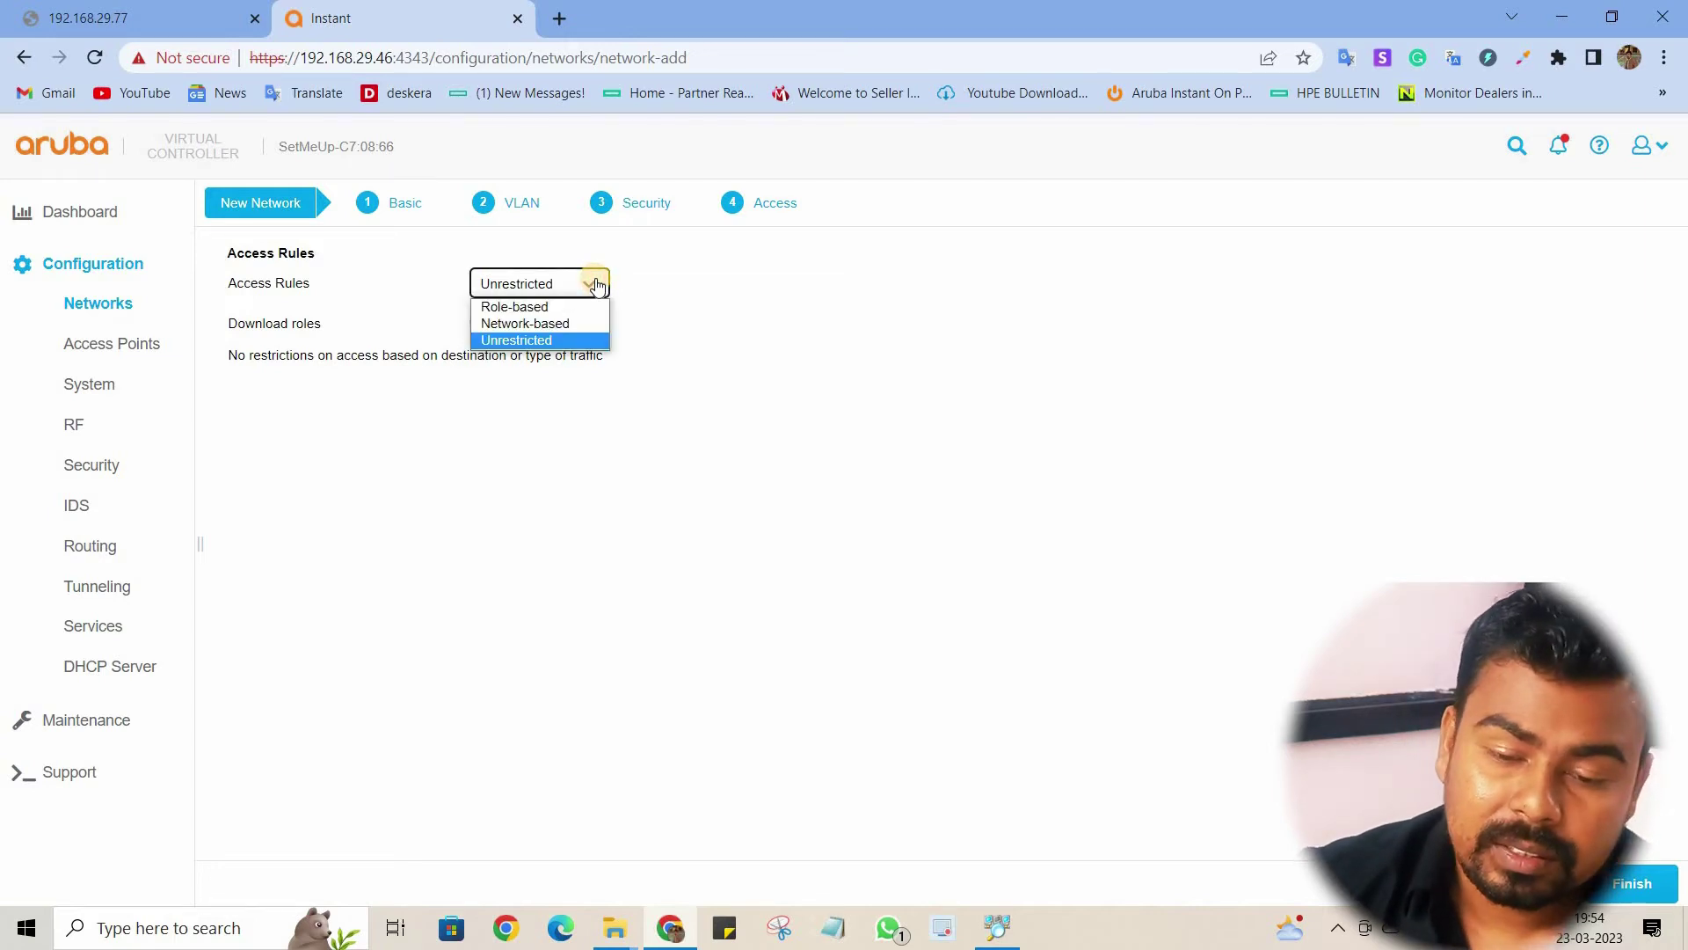
left_click(597, 286)
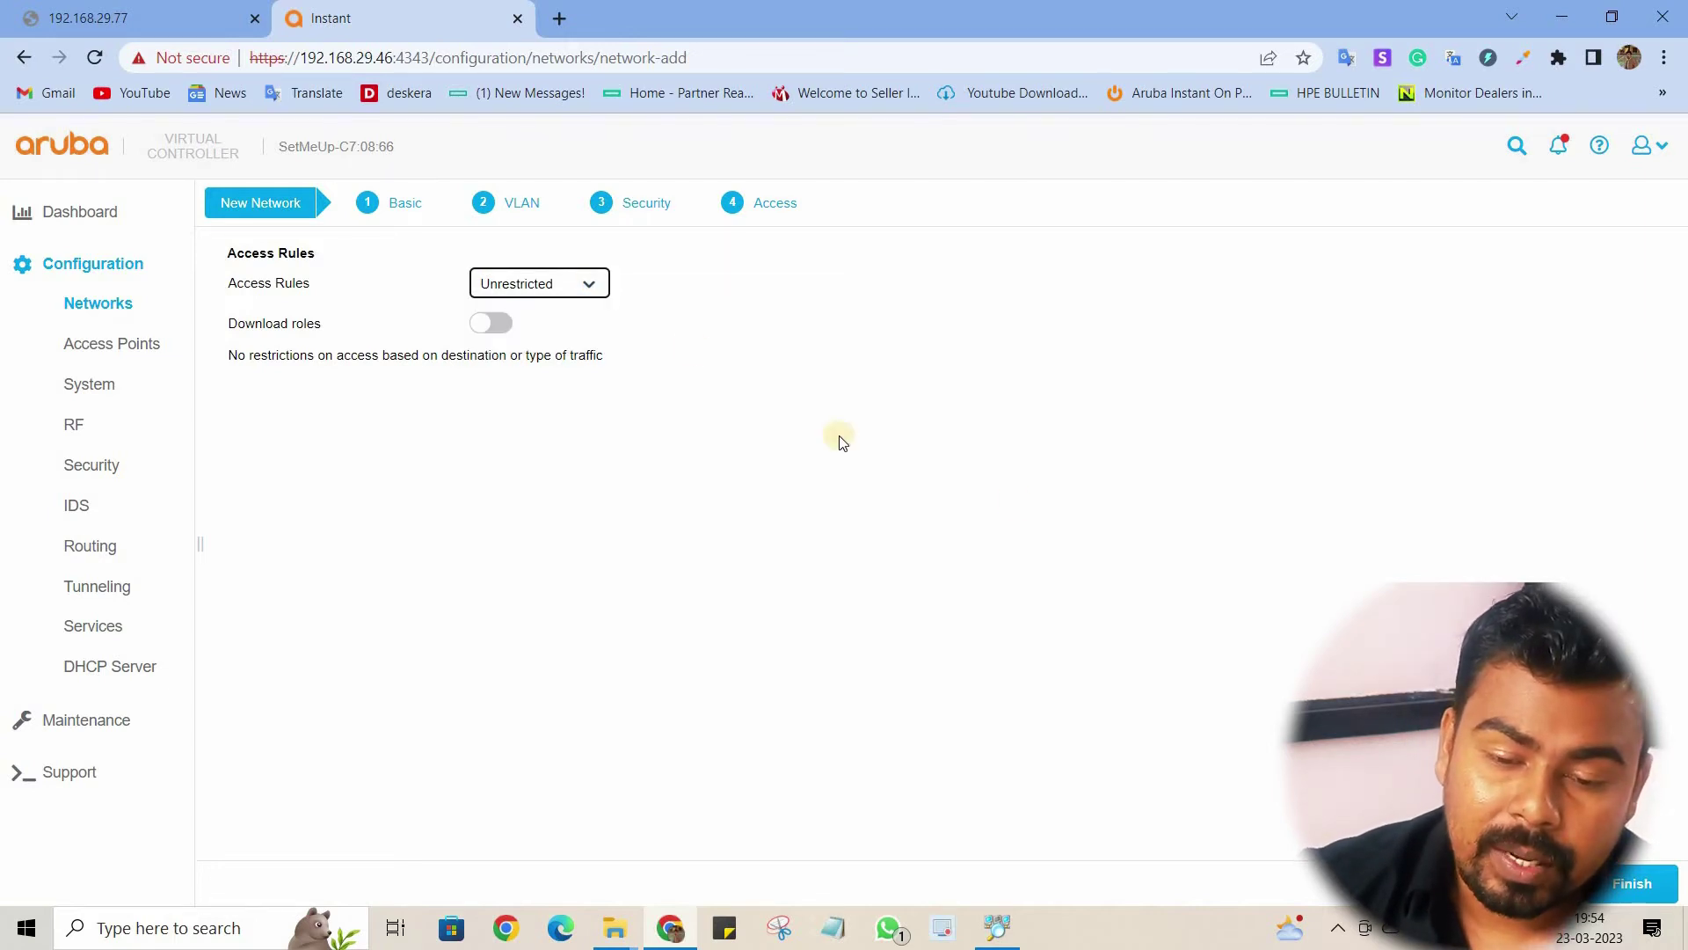
left_click(1646, 897)
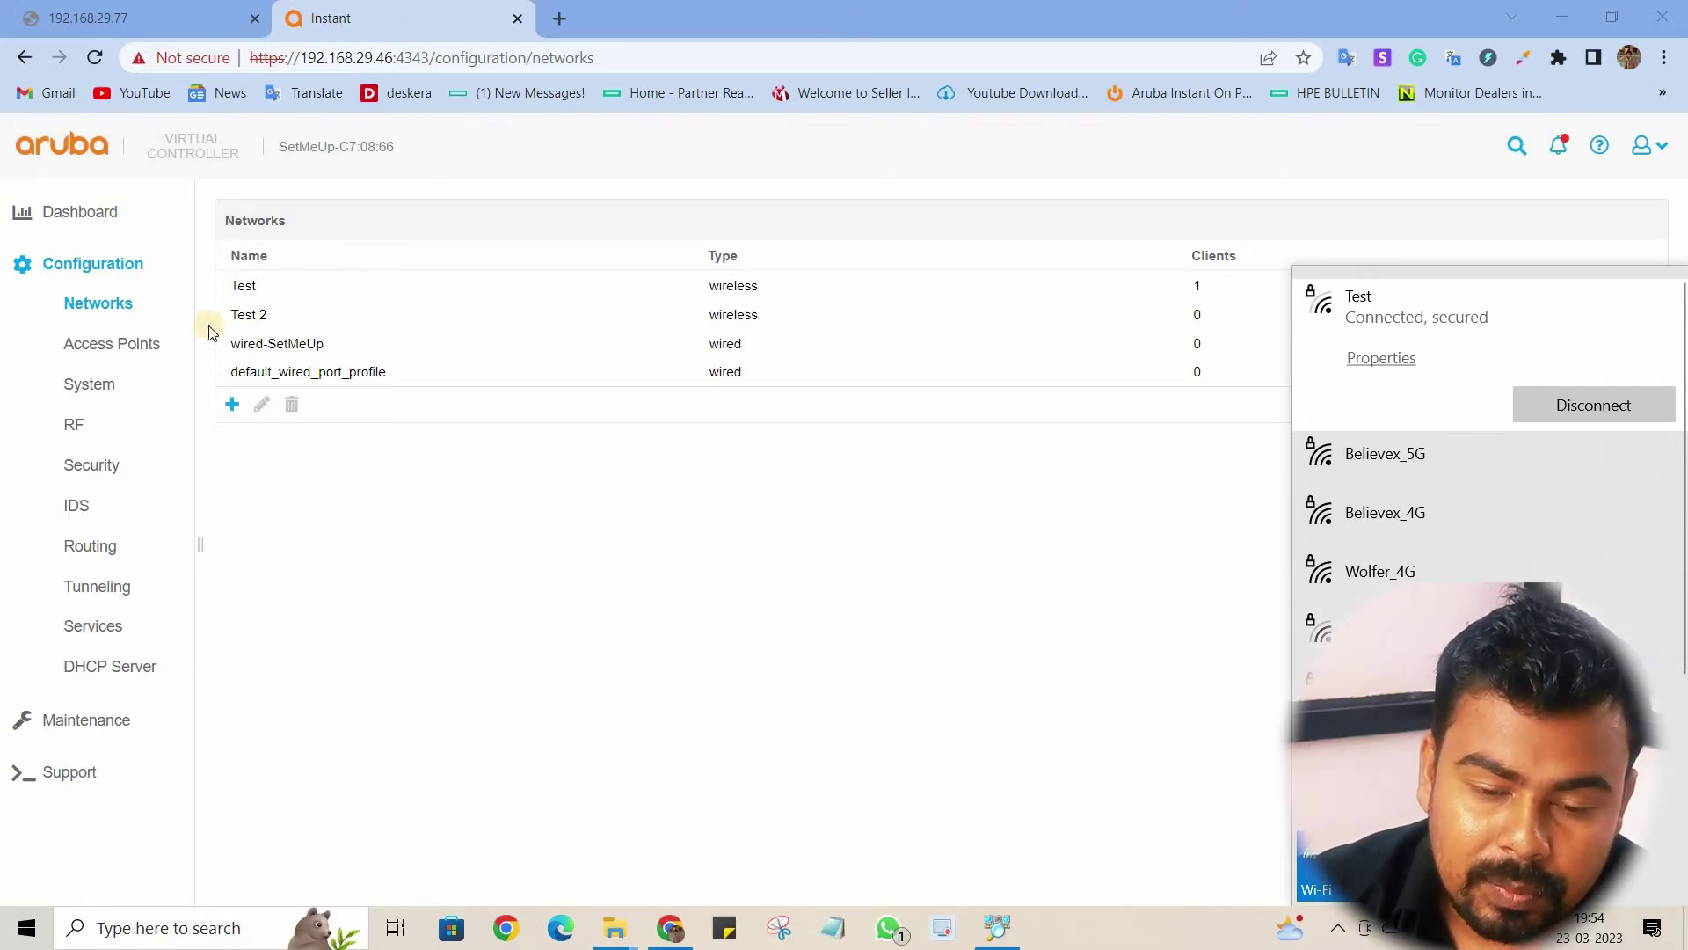
left_click(1000, 562)
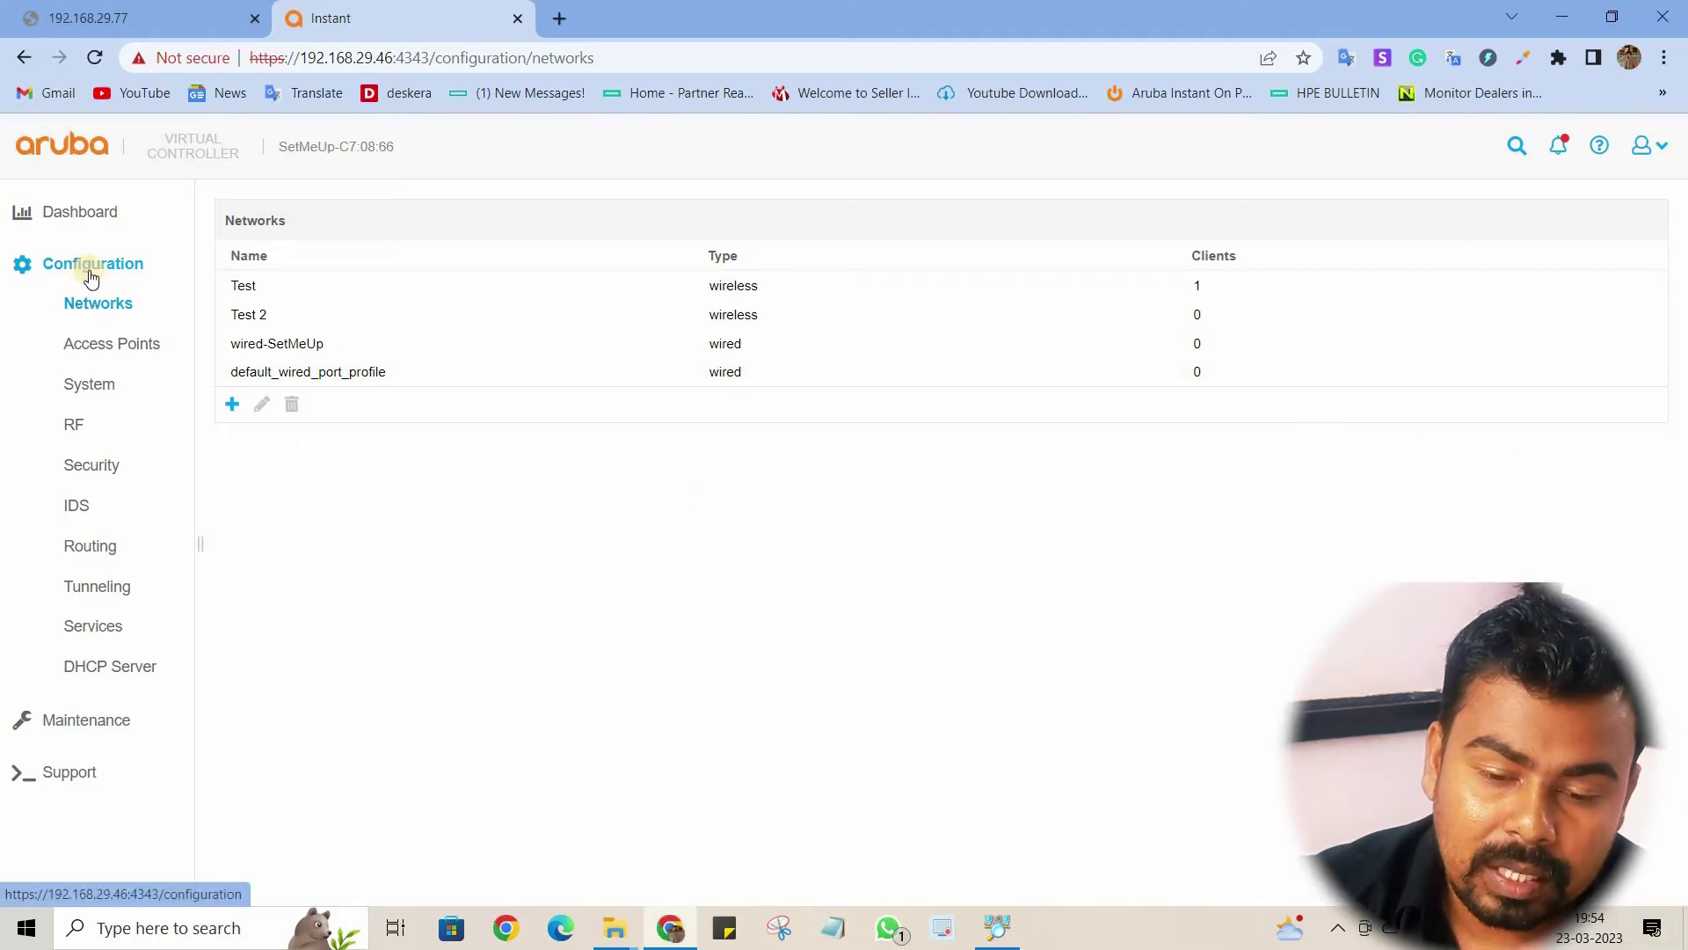
left_click(247, 314)
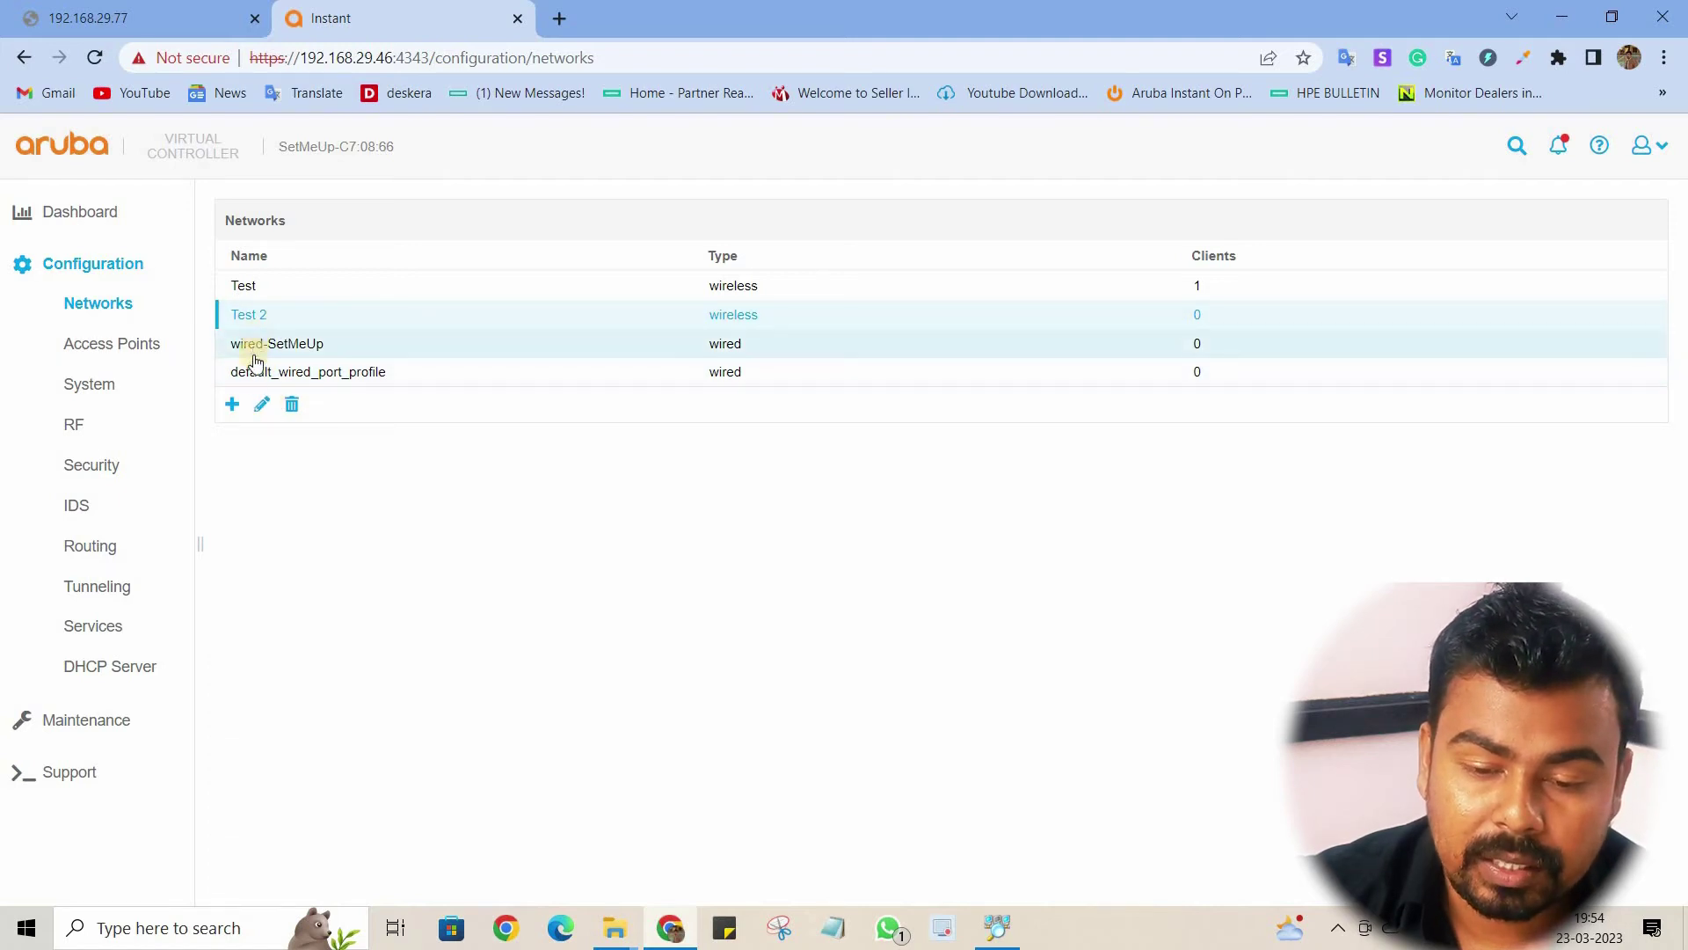
Step: Edit Test 2 with advanced options shown, keeping the band set to All
left_click(261, 397)
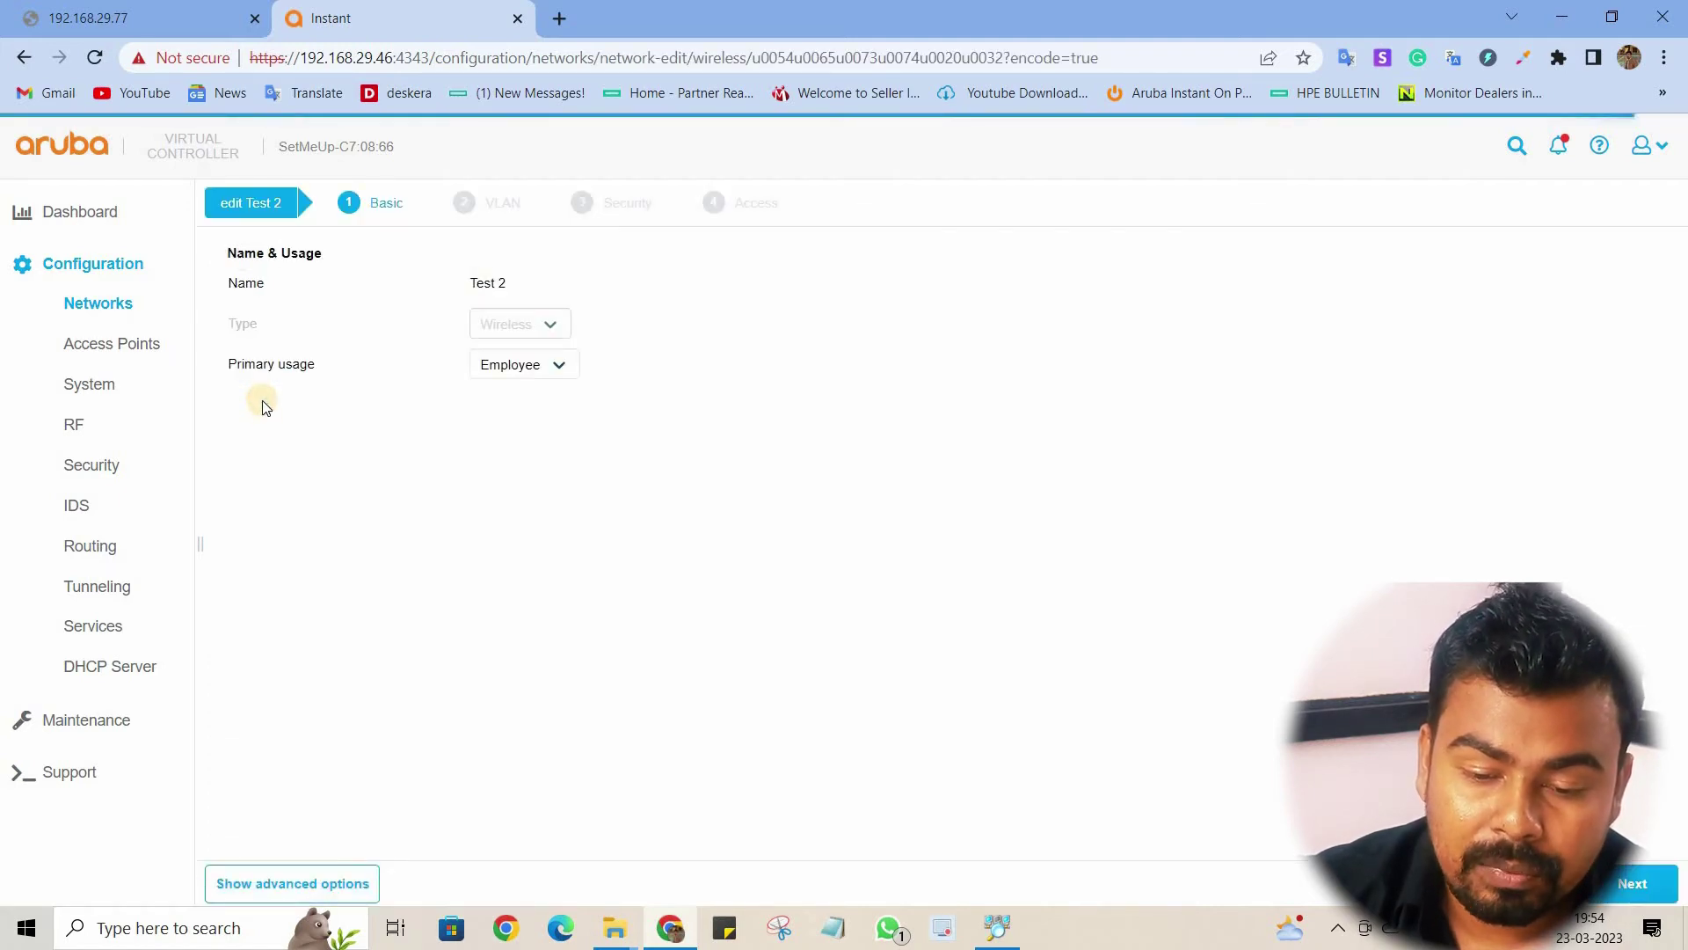
left_click(279, 879)
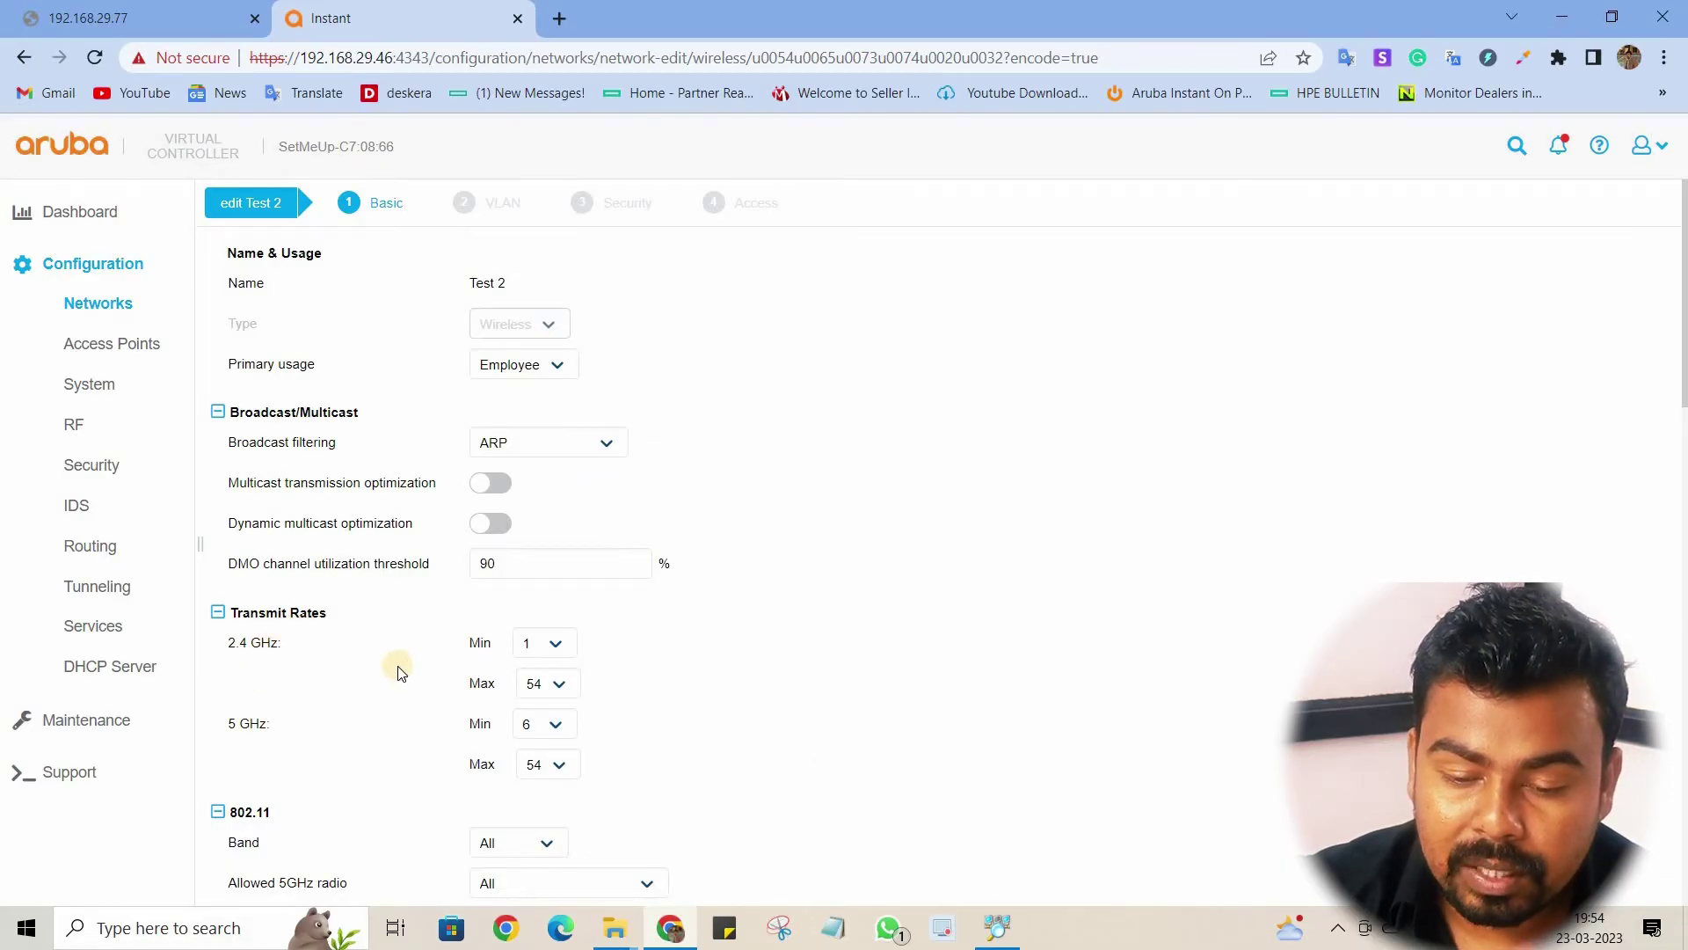
scroll(397, 666, "down", 3)
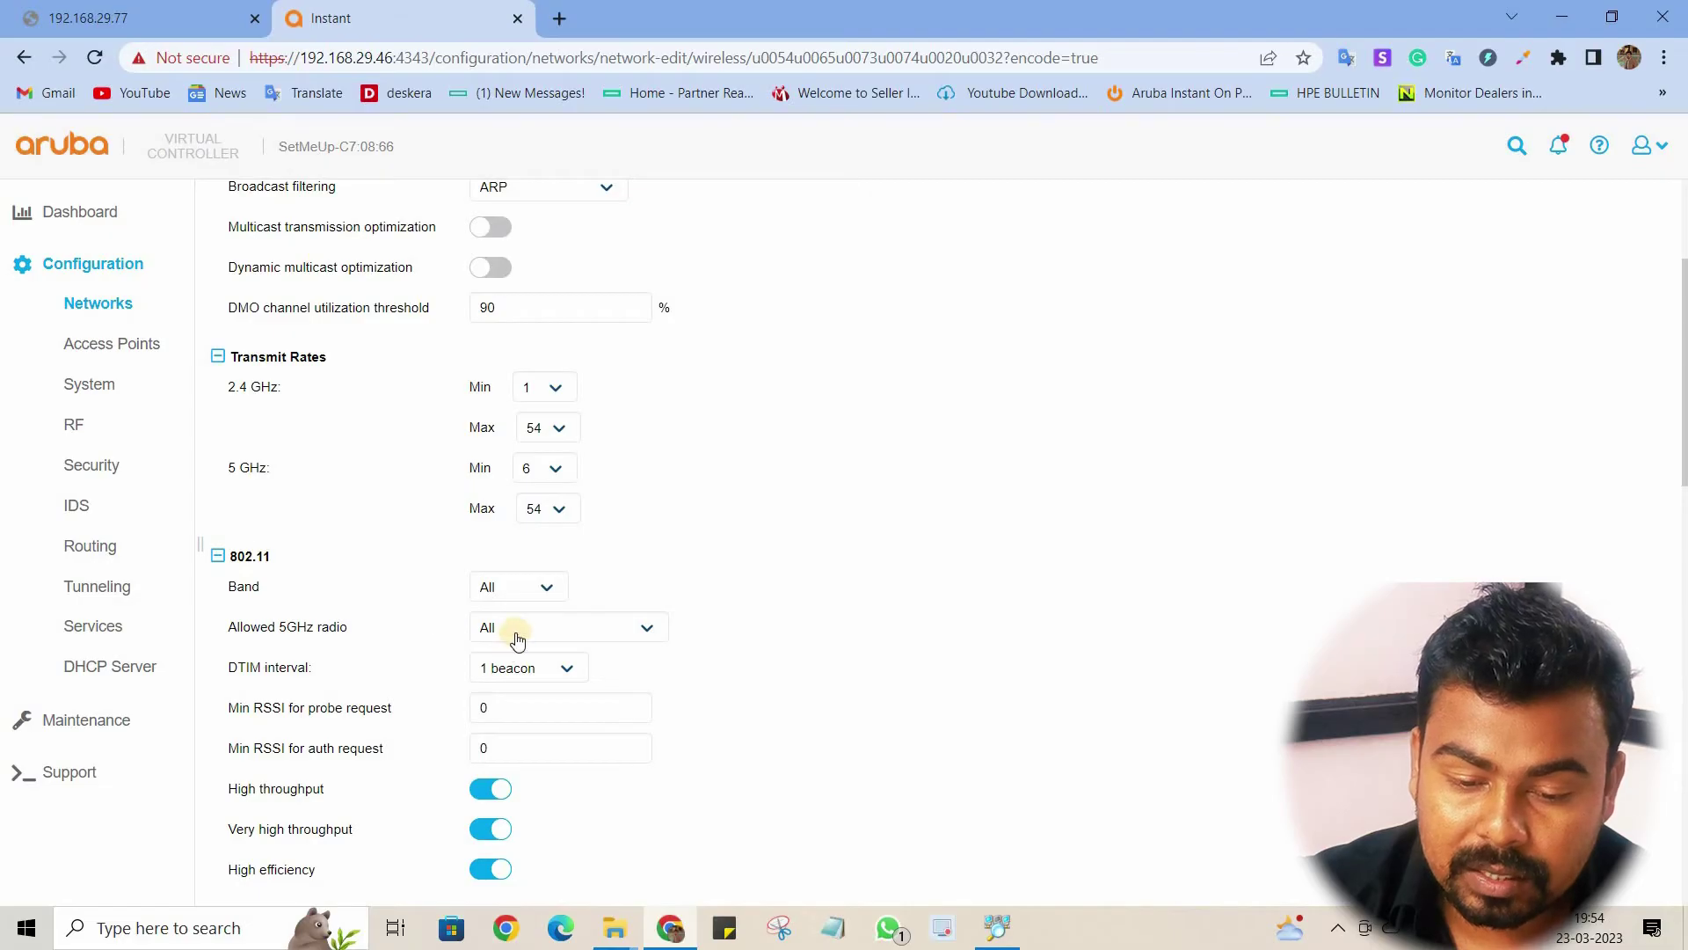
left_click(508, 605)
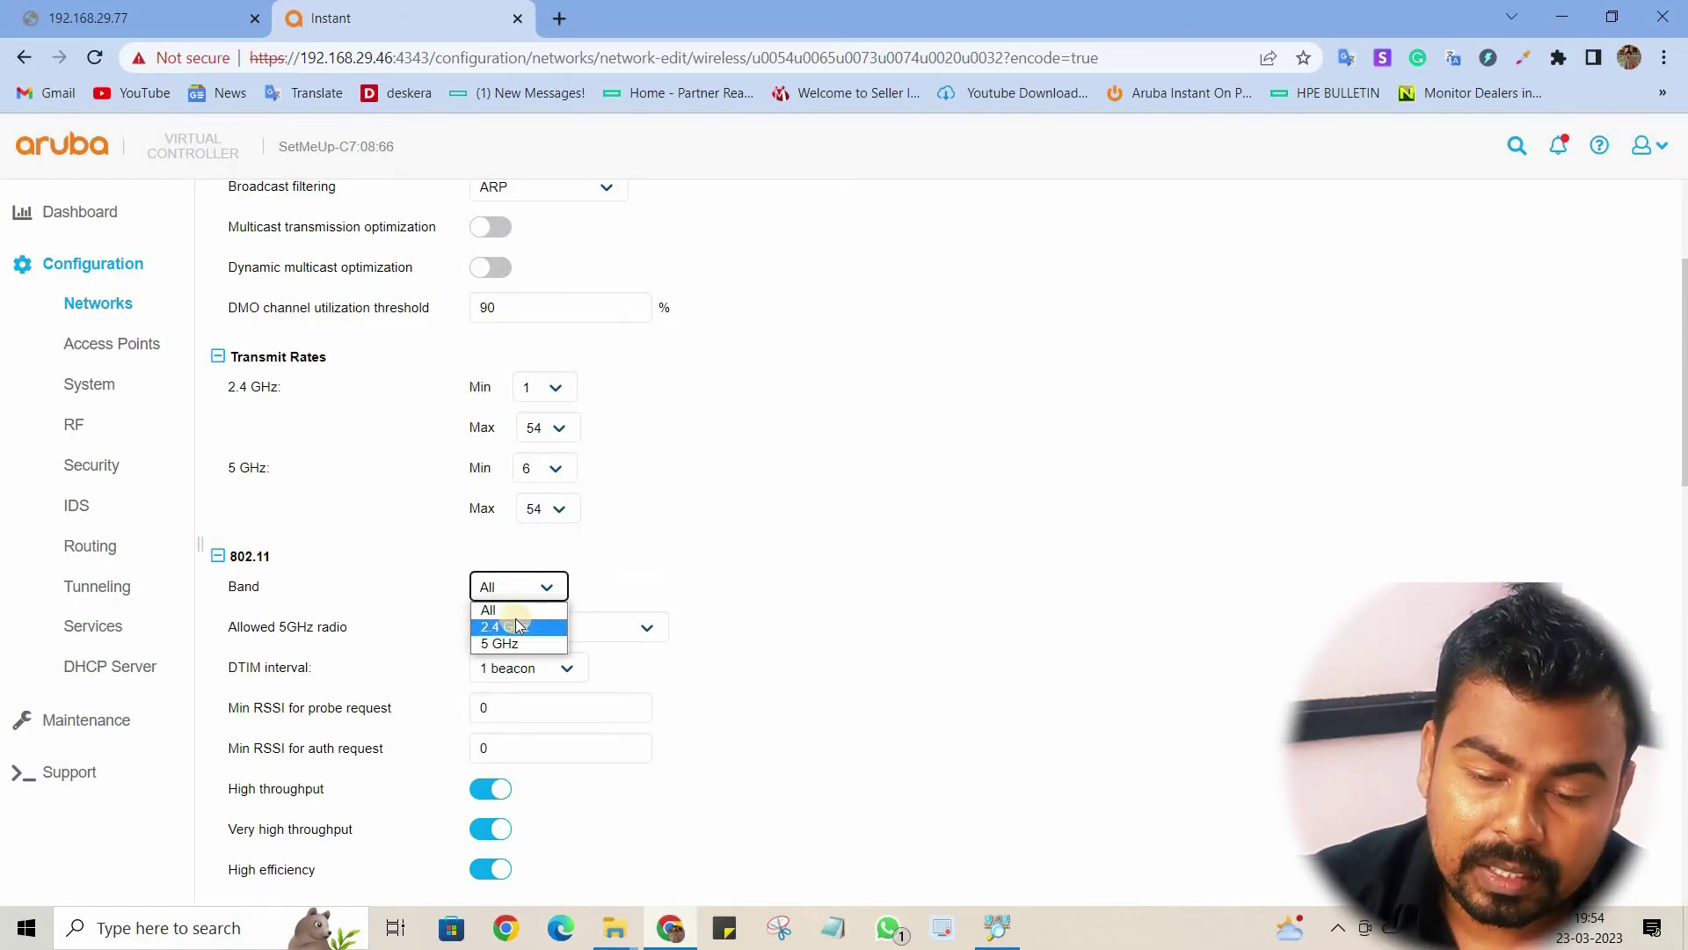
left_click(803, 572)
left_click(809, 578)
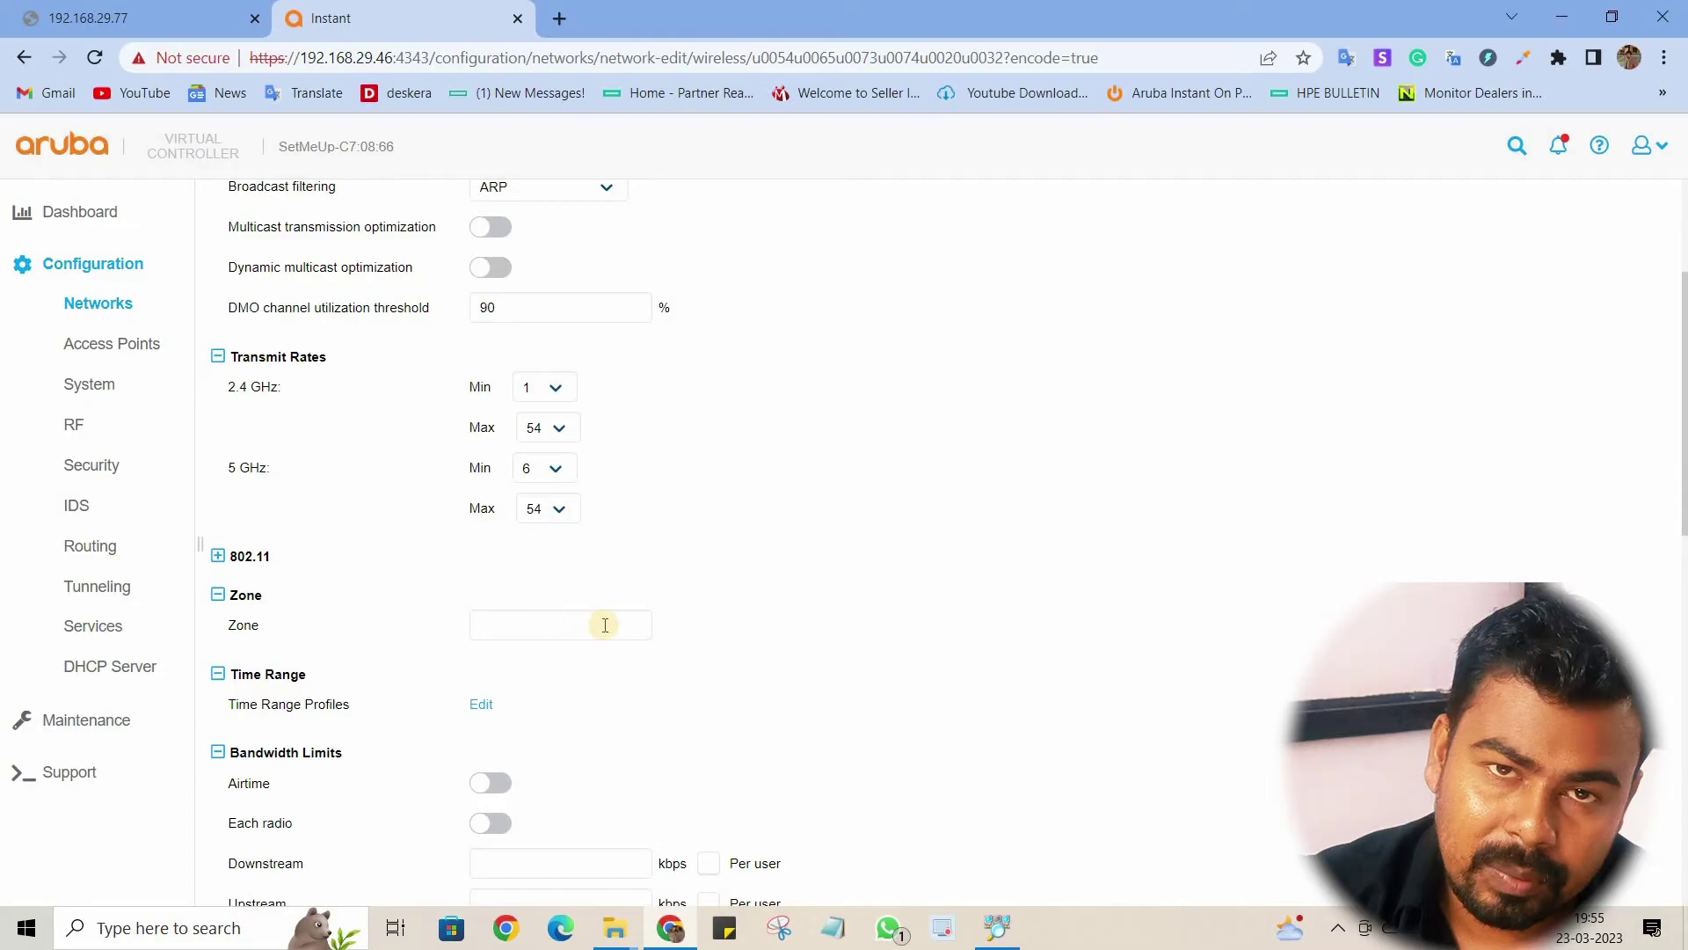
scroll(695, 630, "down", 3)
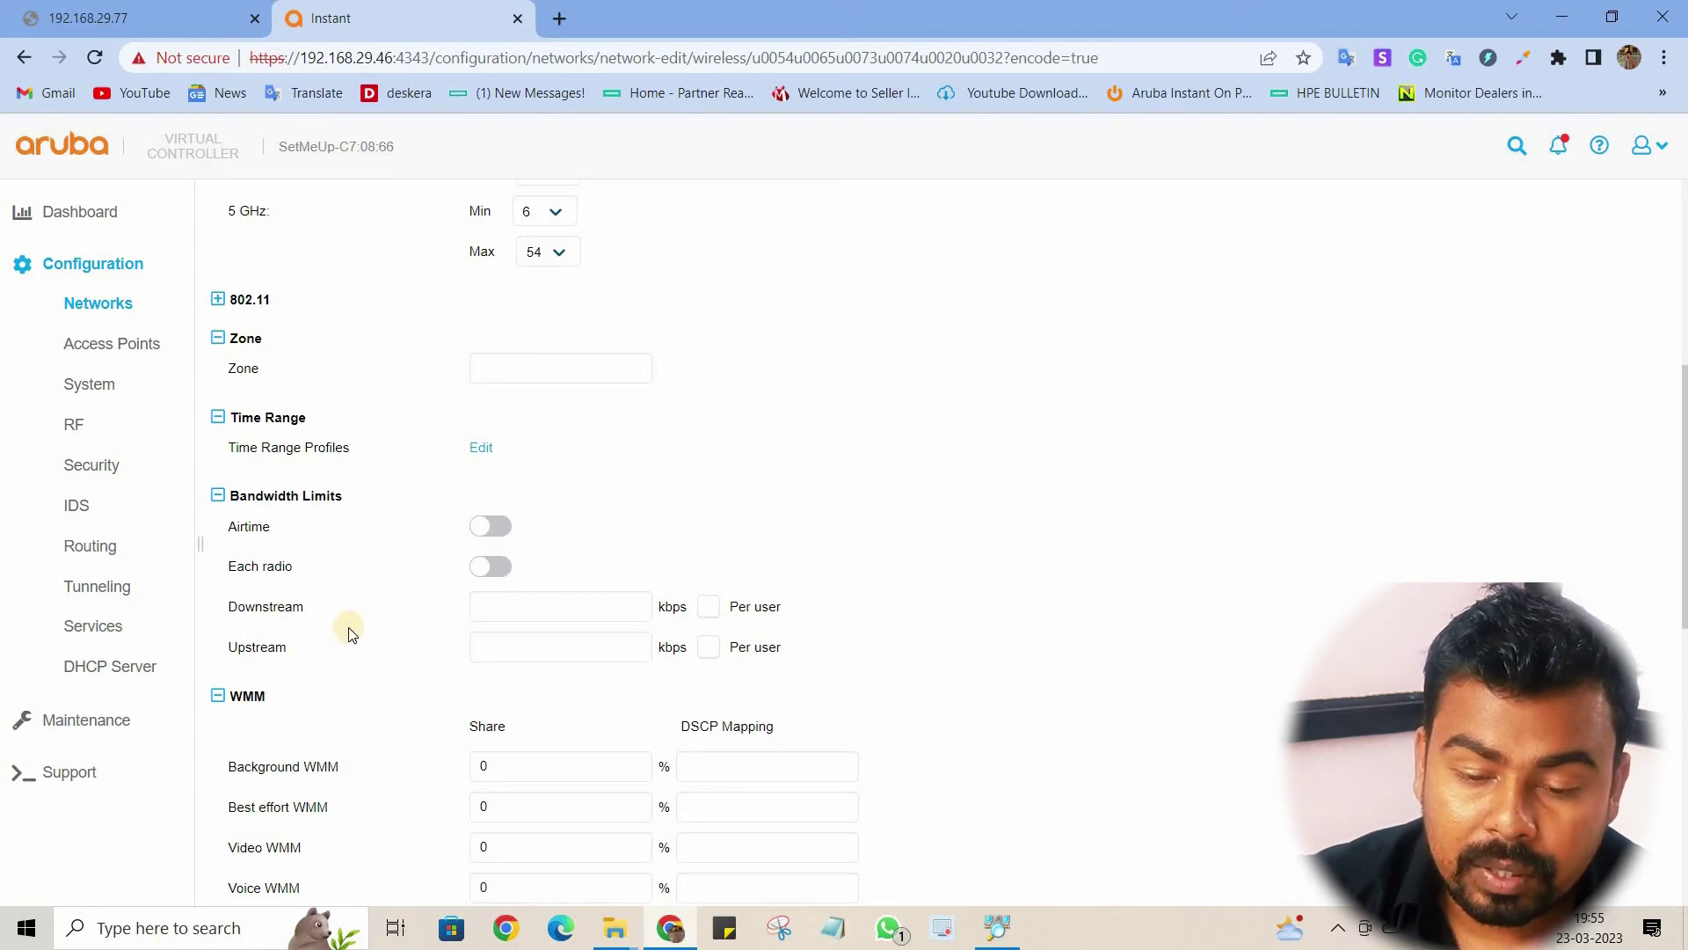
scroll(341, 633, "down", 3)
scroll(341, 512, "down", 3)
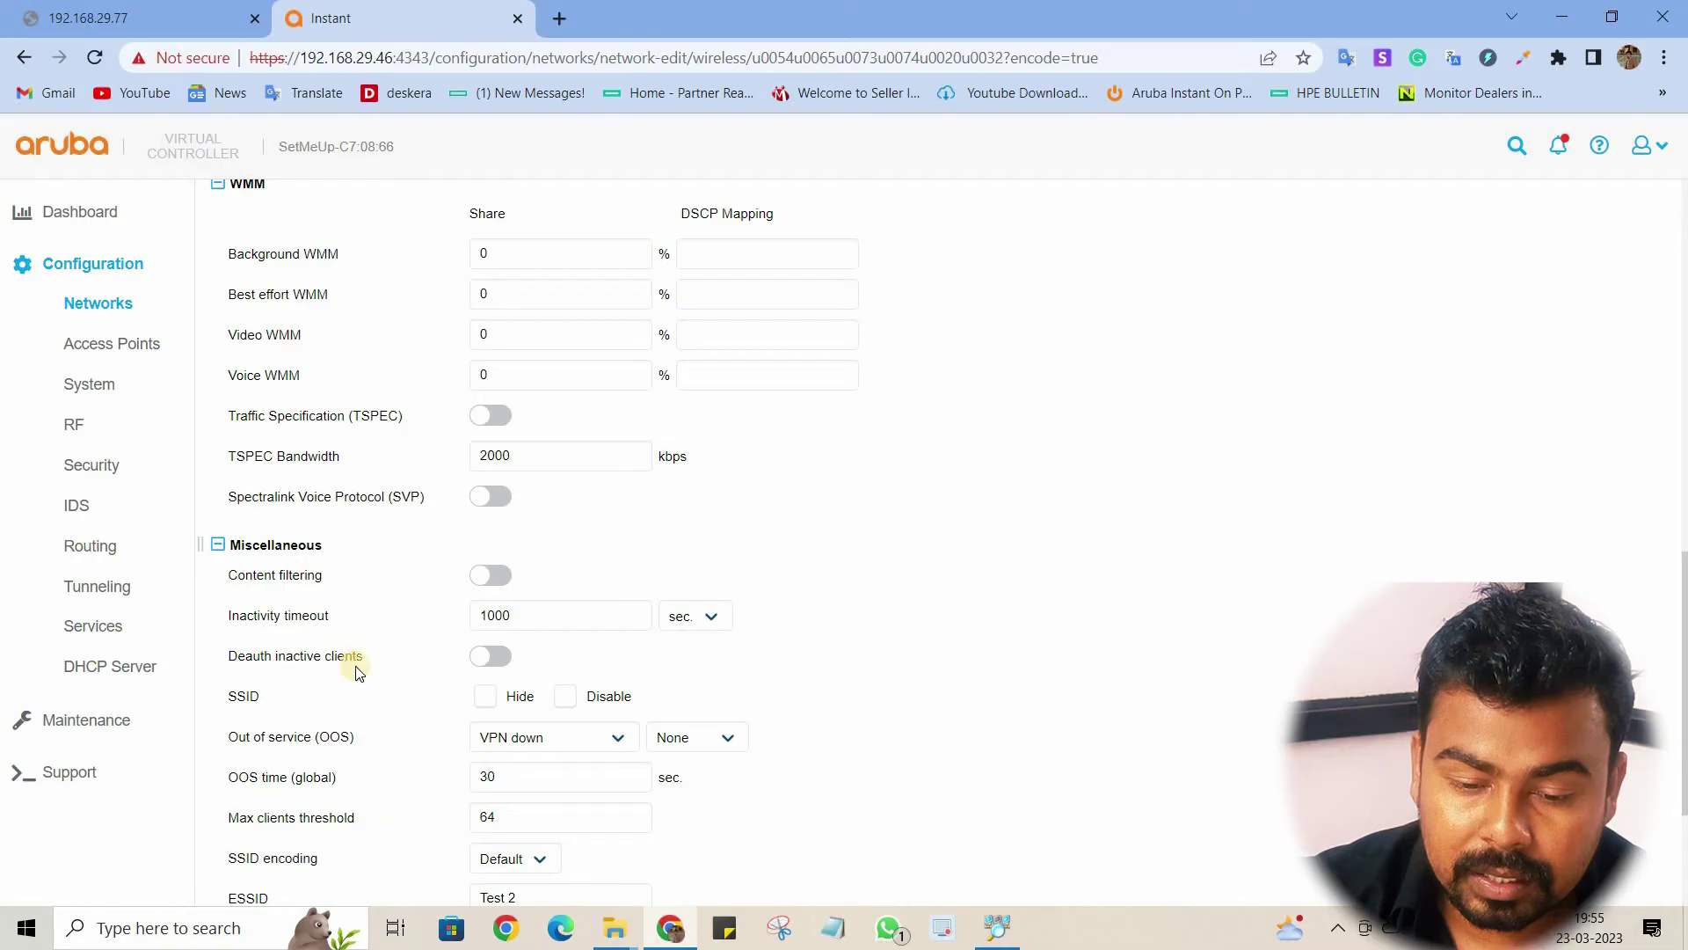
scroll(442, 709, "down", 1)
scroll(357, 546, "down", 3)
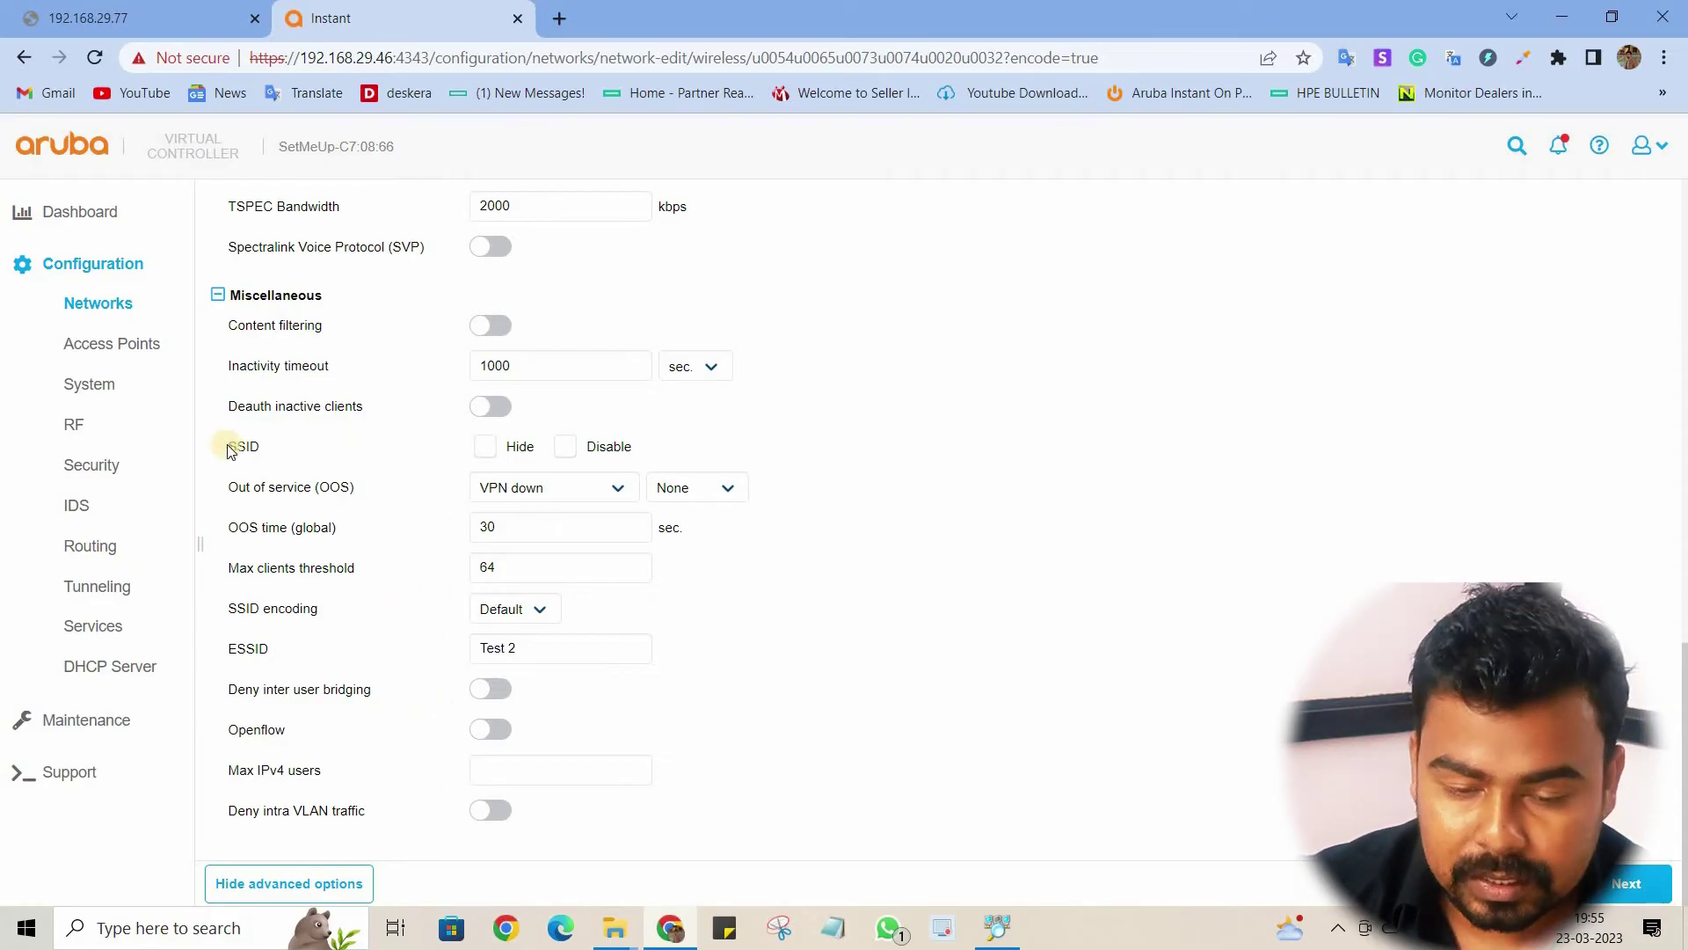
Step: Edit access point 34:3a:20:c7:08:66, leaving its IP address obtained via DHCP
left_click(139, 353)
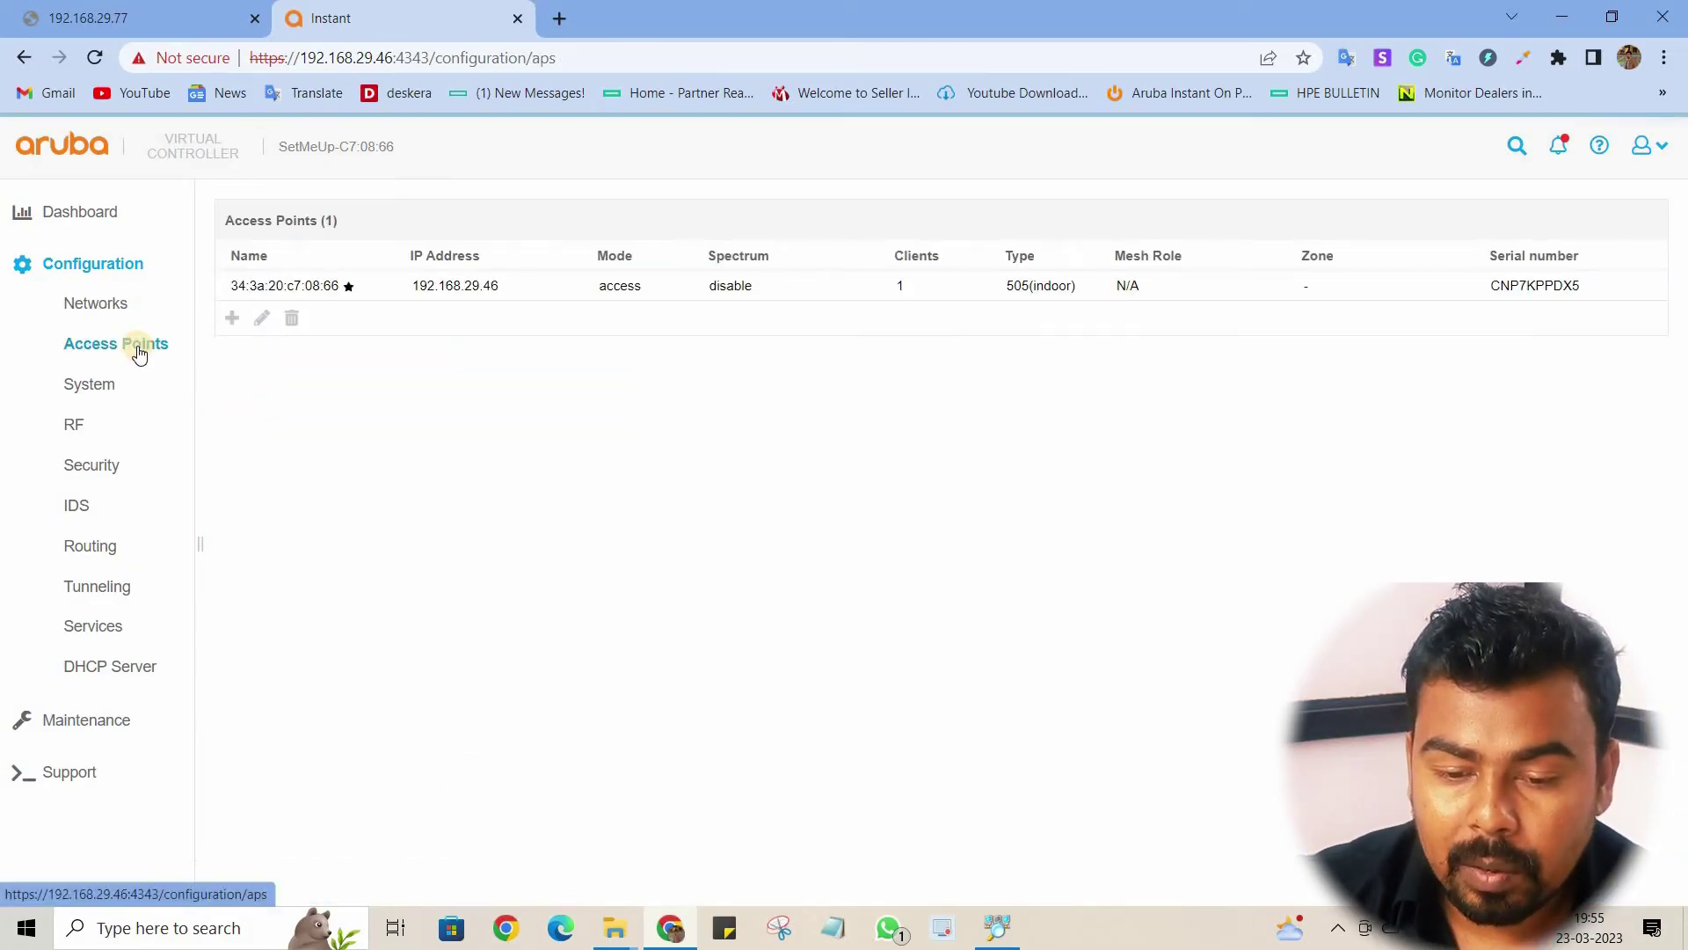
left_click(278, 297)
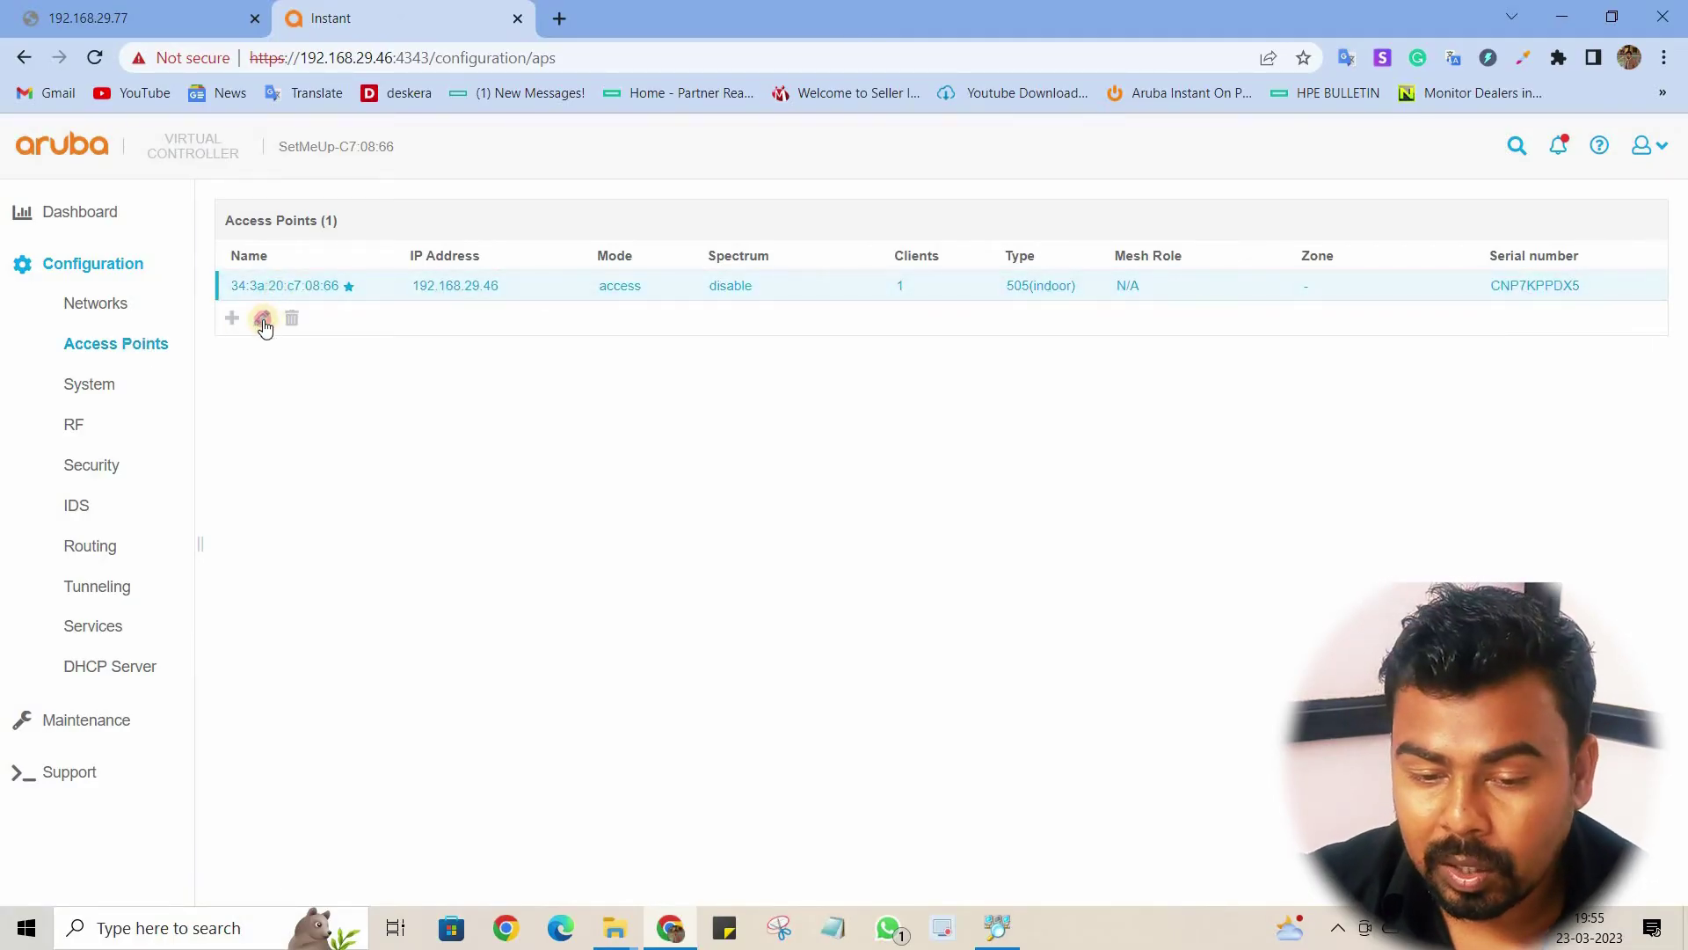
left_click(263, 320)
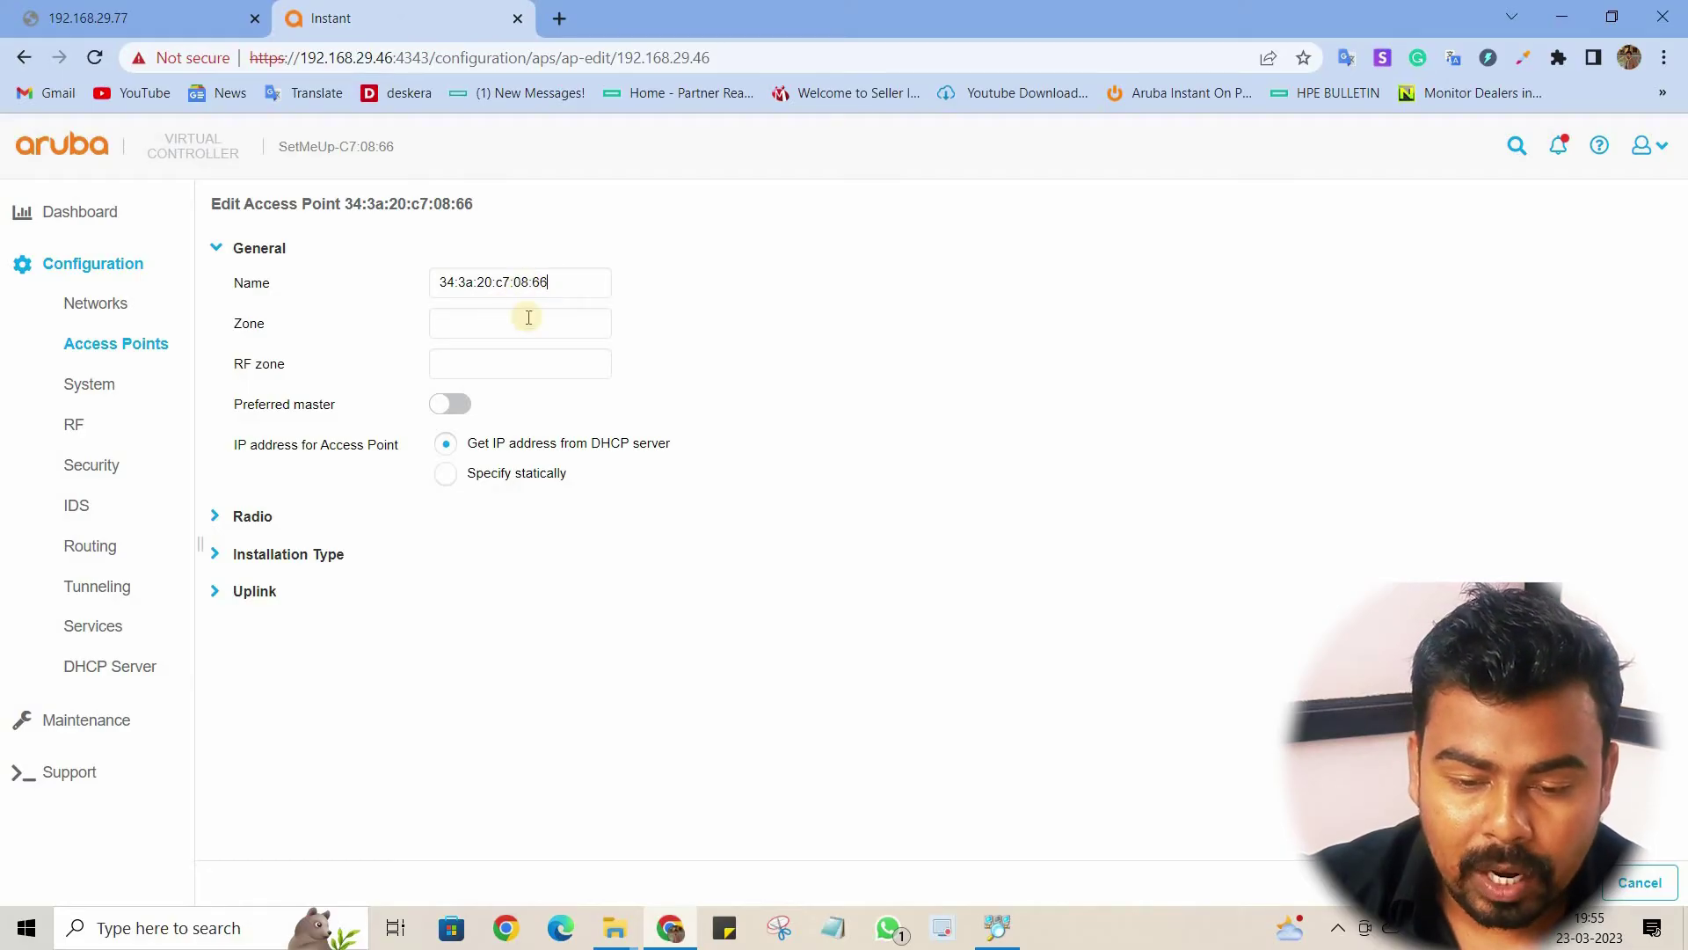
left_click(541, 326)
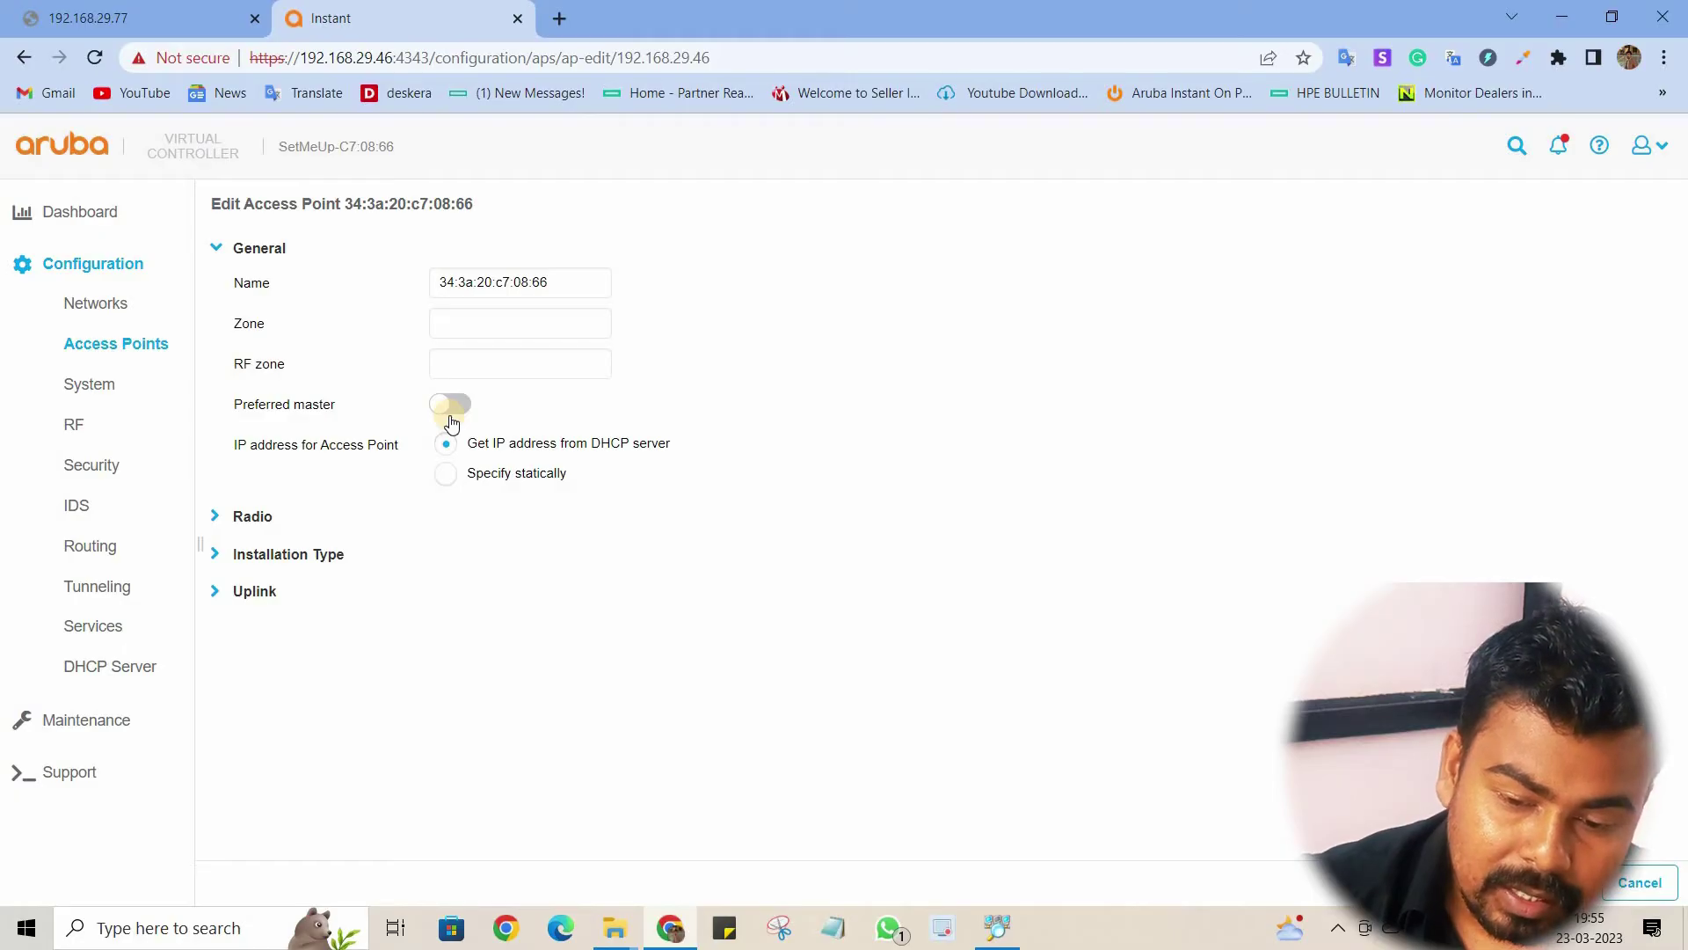
left_click(450, 484)
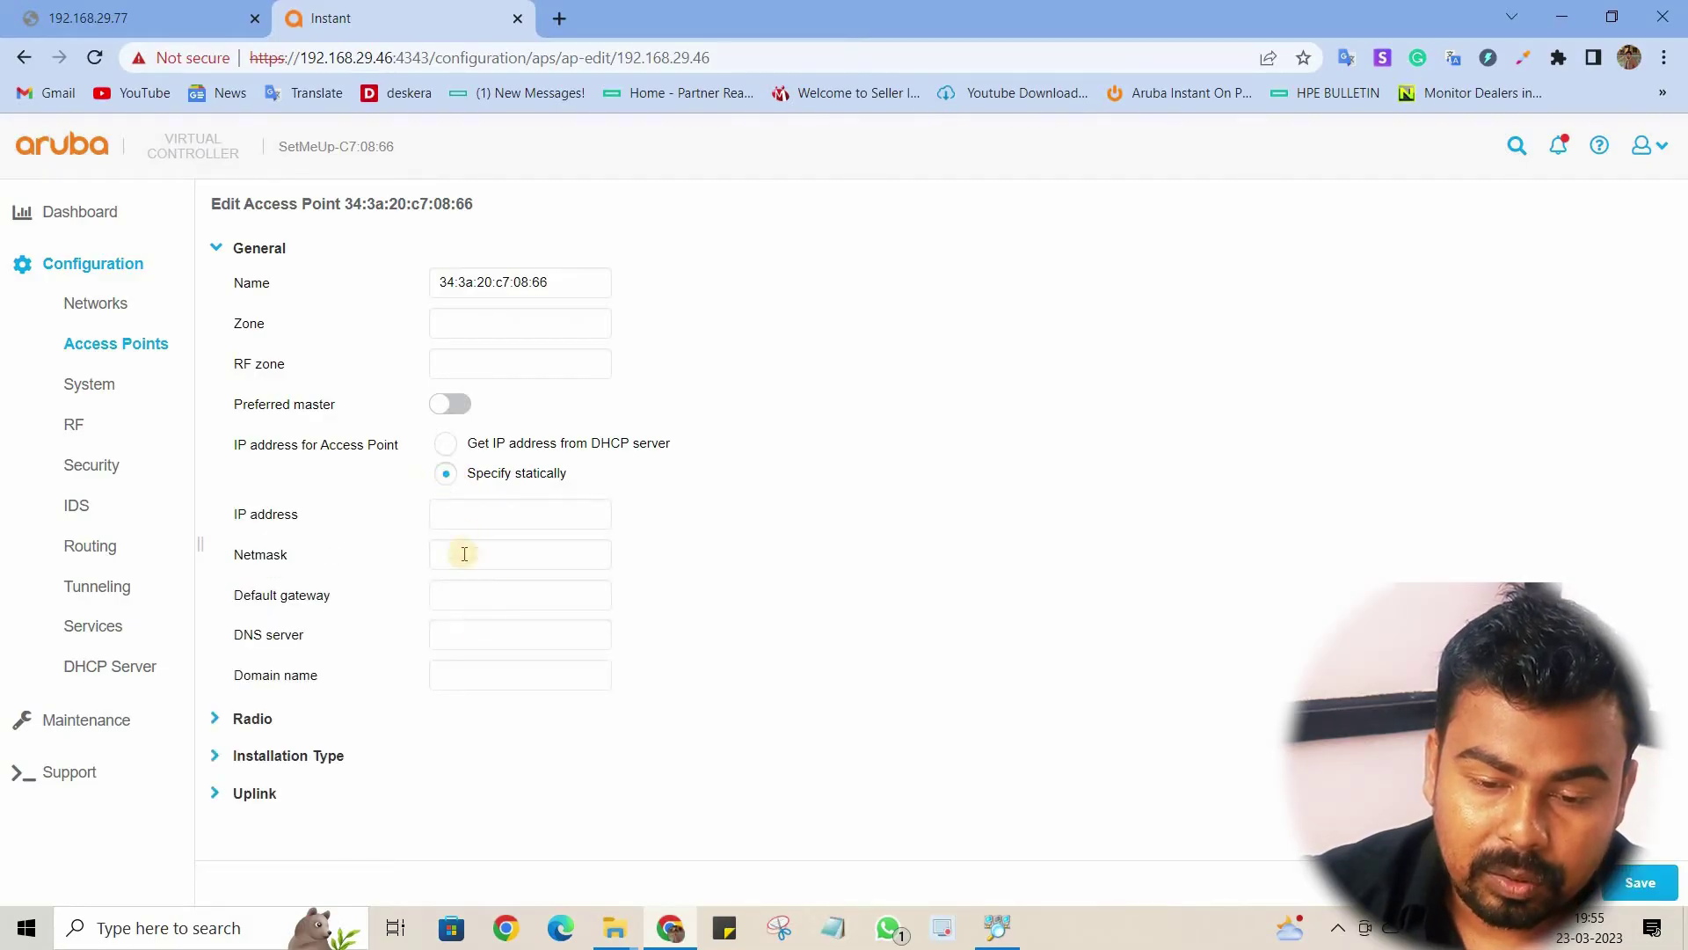
left_click(442, 445)
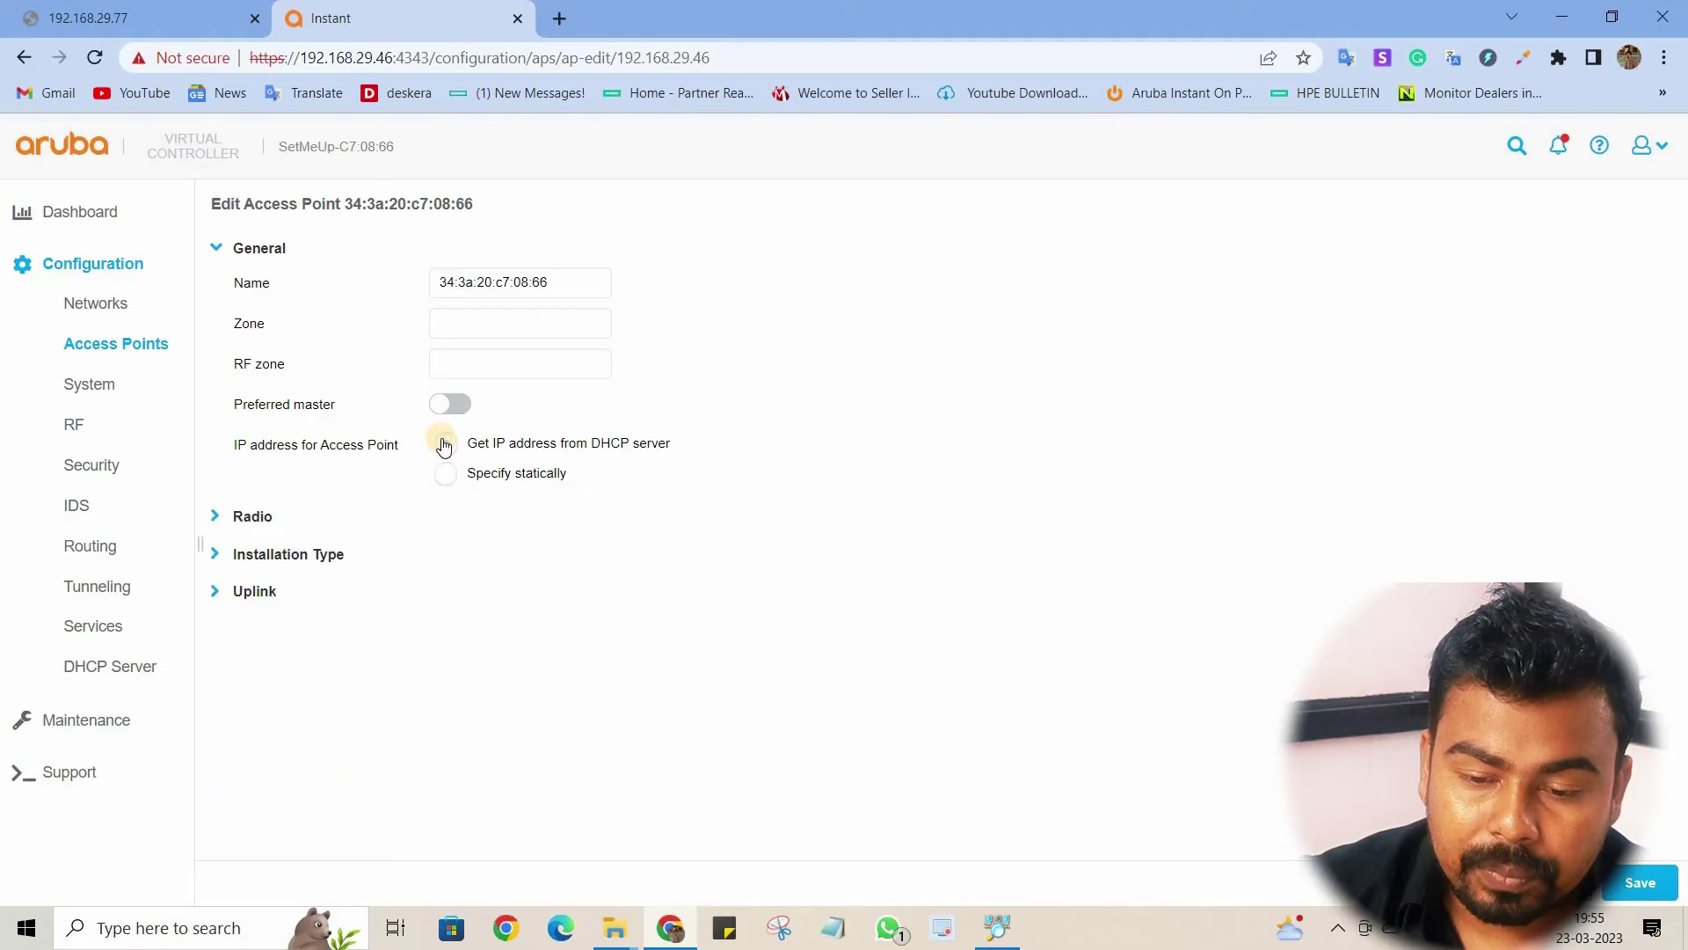
Step: Review the AP's Radio settings, keeping the 2.4 GHz band in Access mode
left_click(234, 258)
left_click(235, 293)
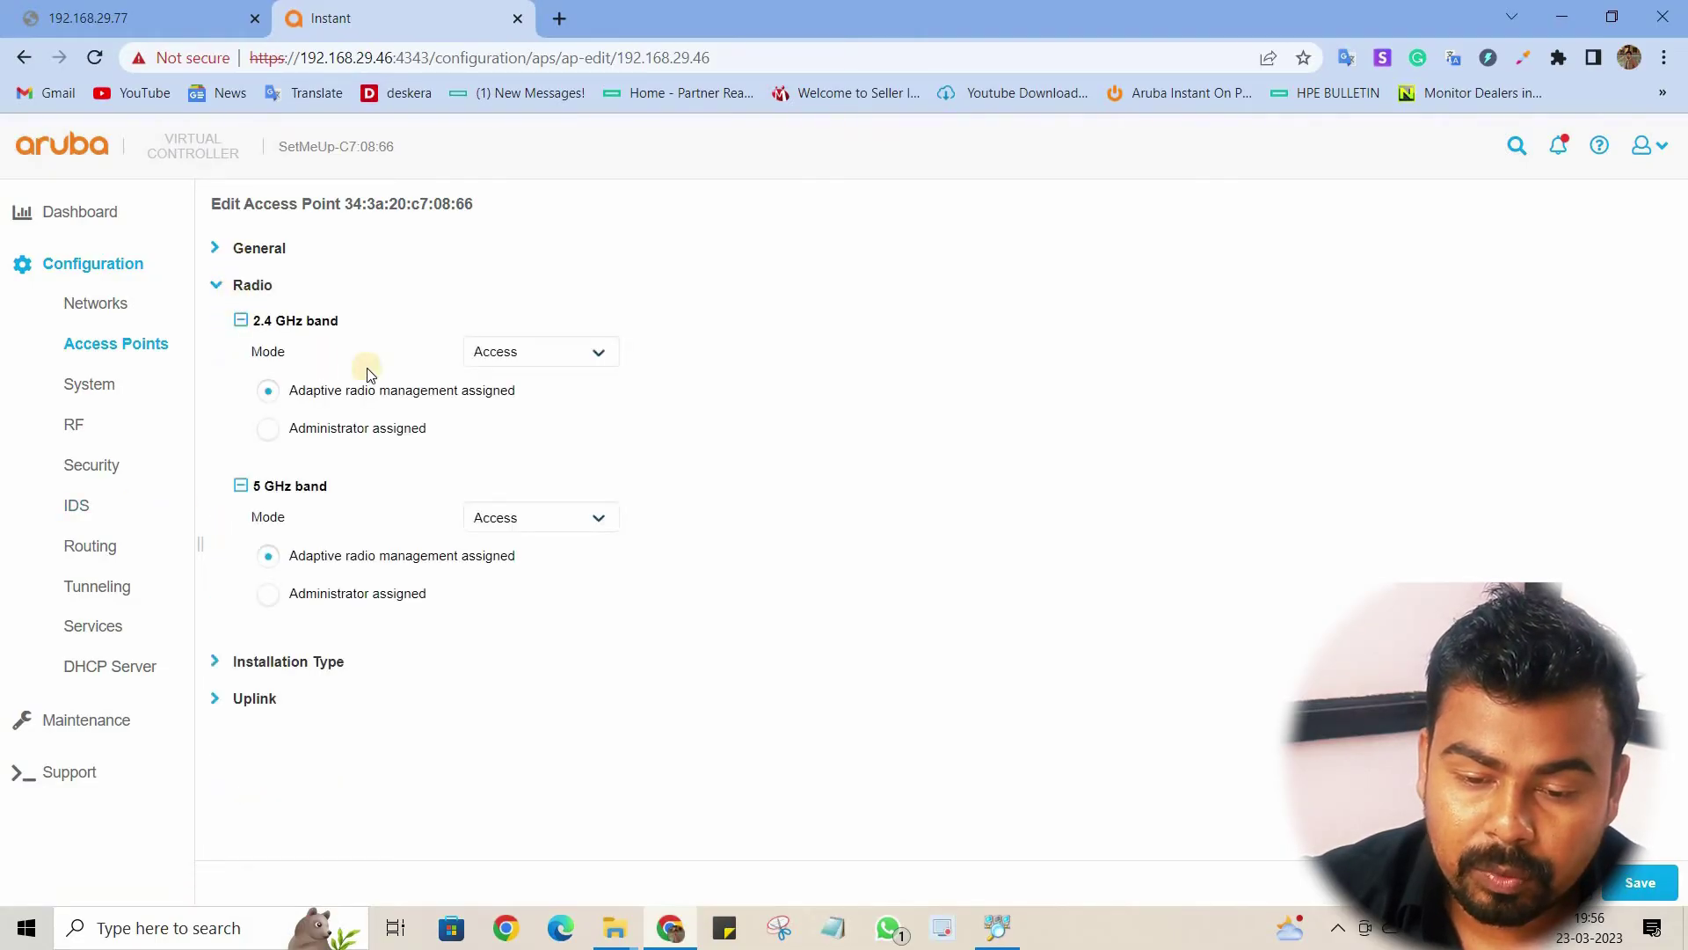
left_click(598, 356)
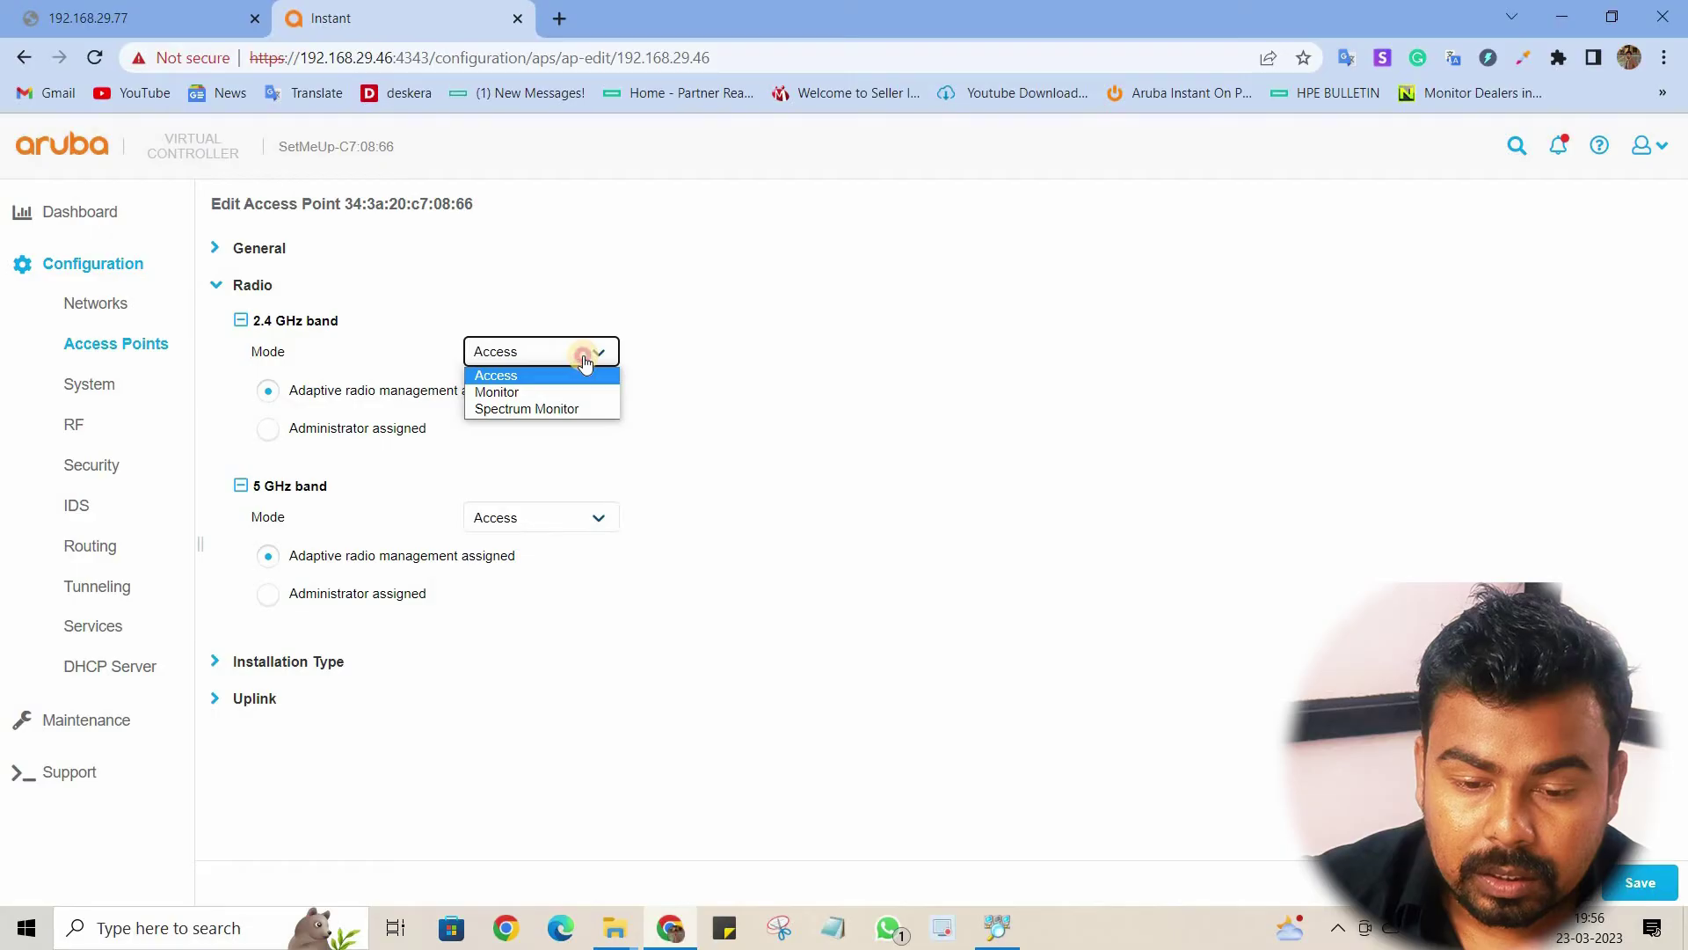
left_click(576, 374)
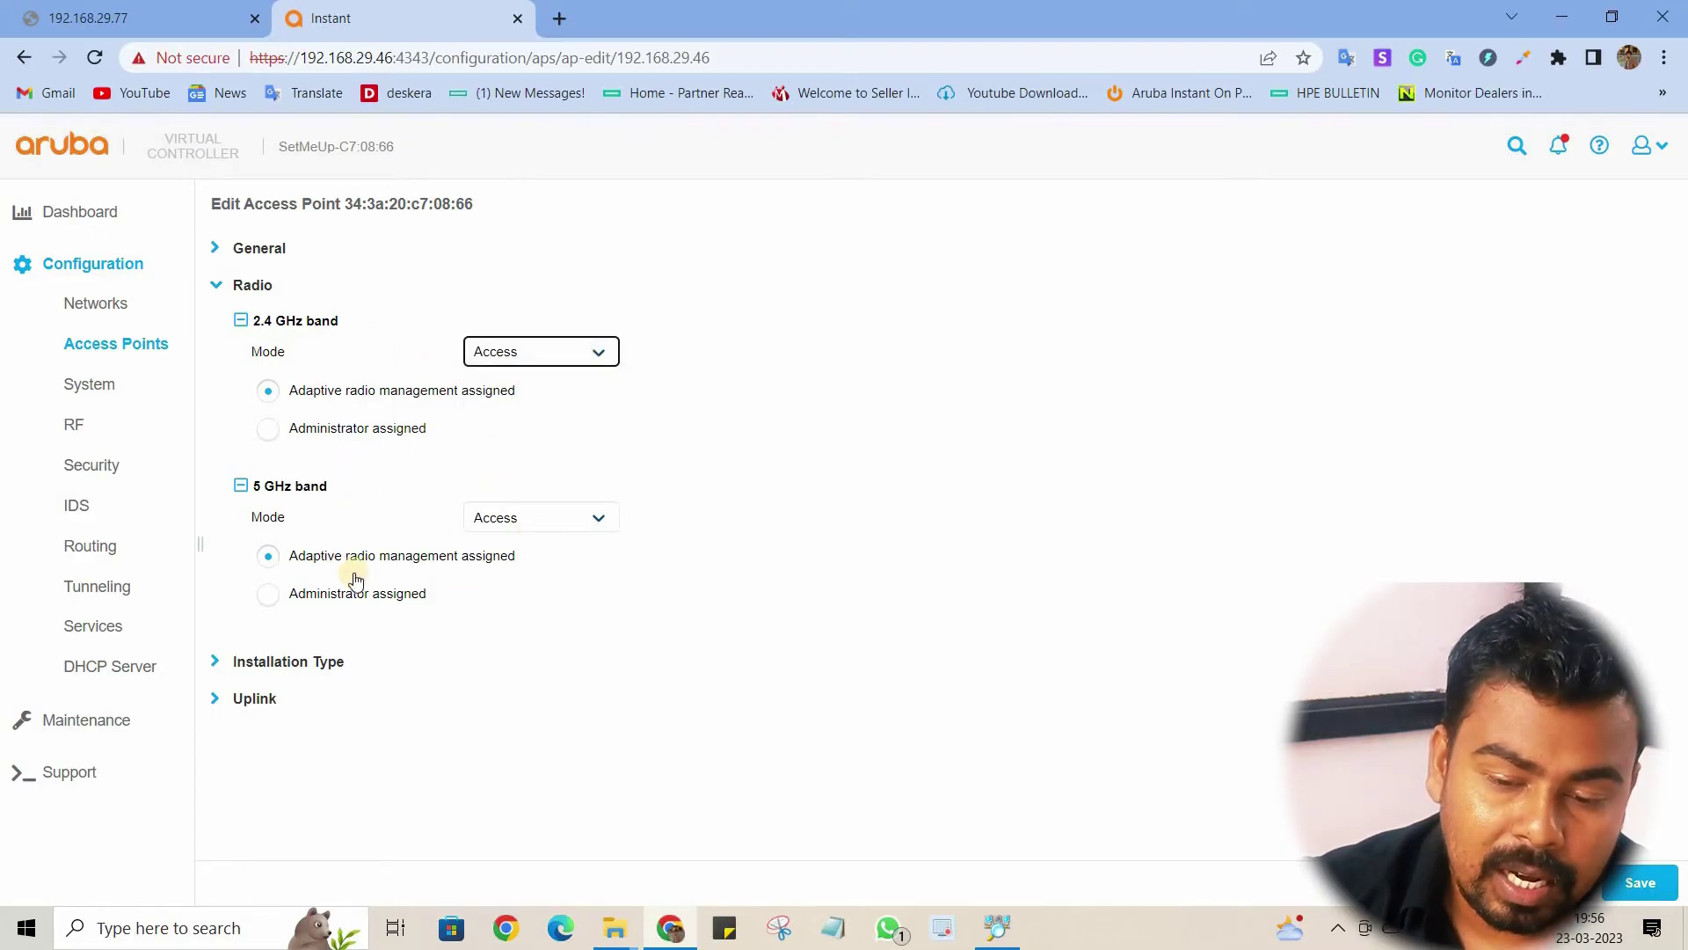
left_click(243, 285)
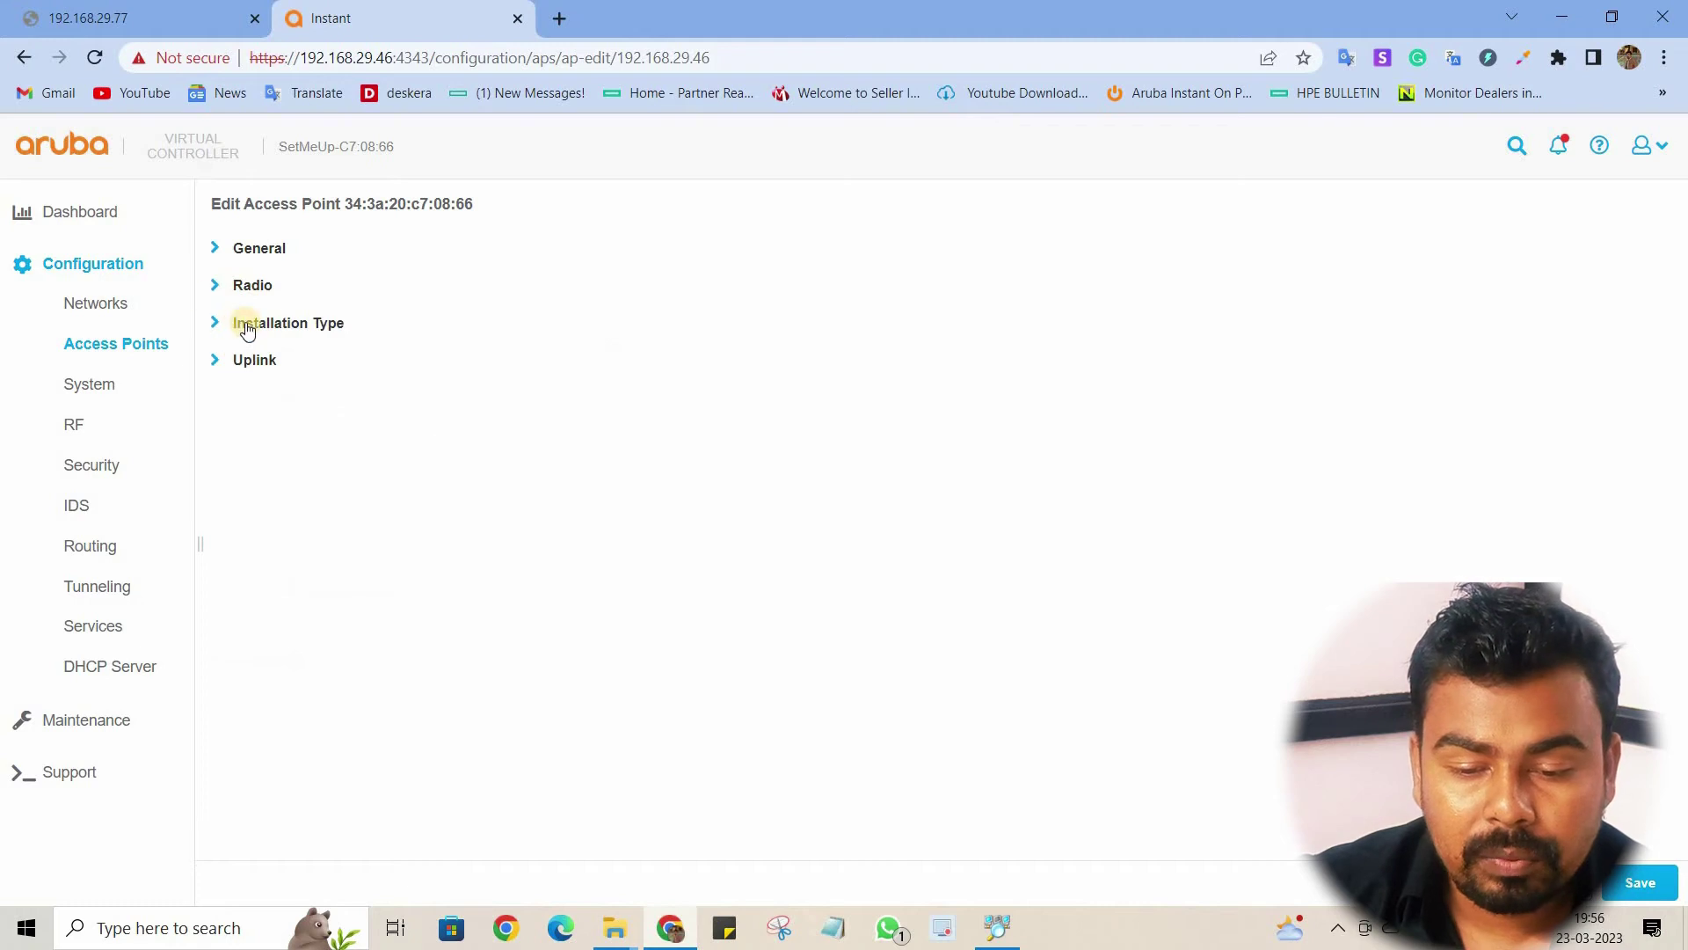
Step: Check Installation Type and Uplink sections, then leave the editor discarding changes
left_click(238, 327)
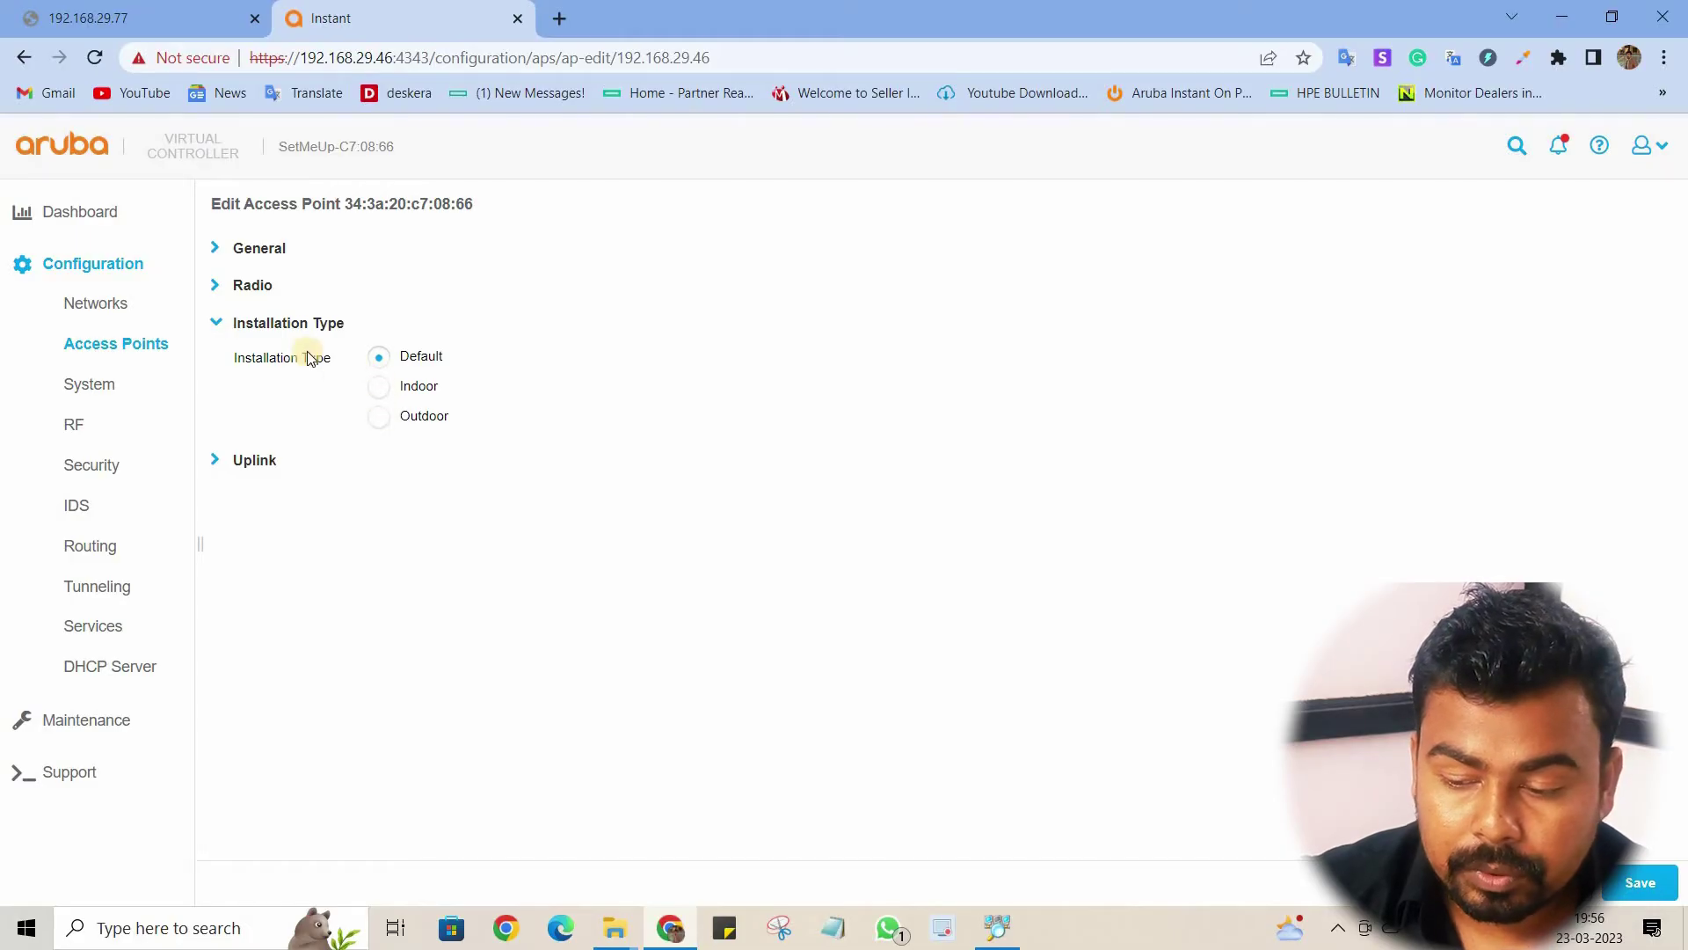
left_click(231, 329)
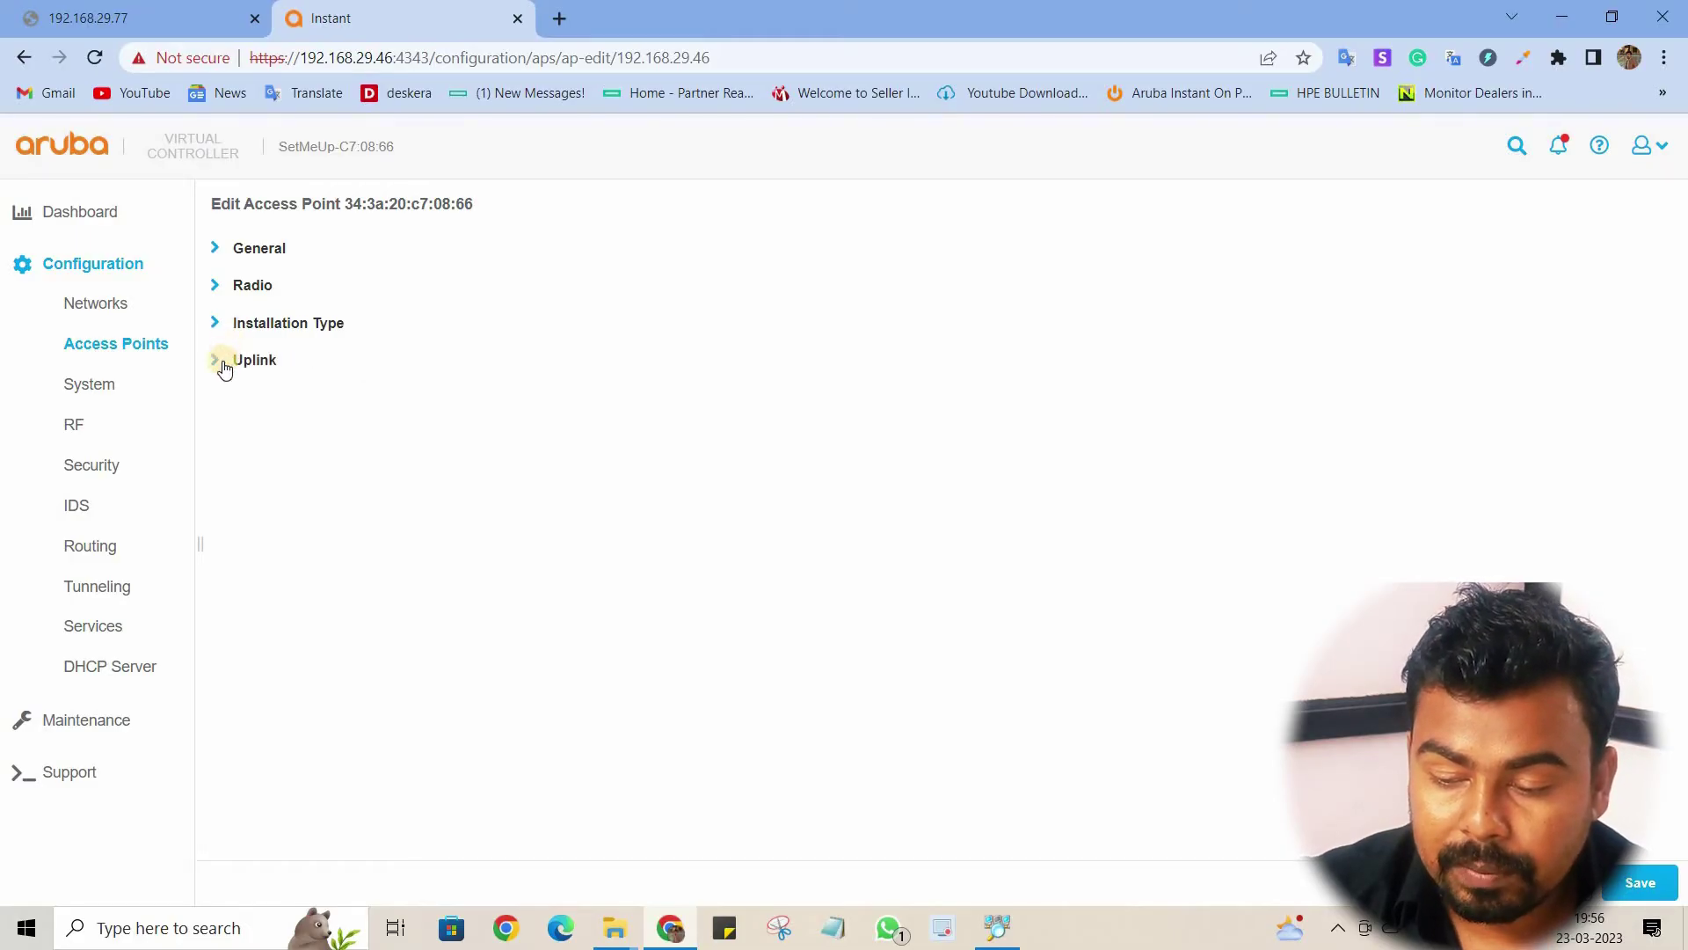
left_click(224, 368)
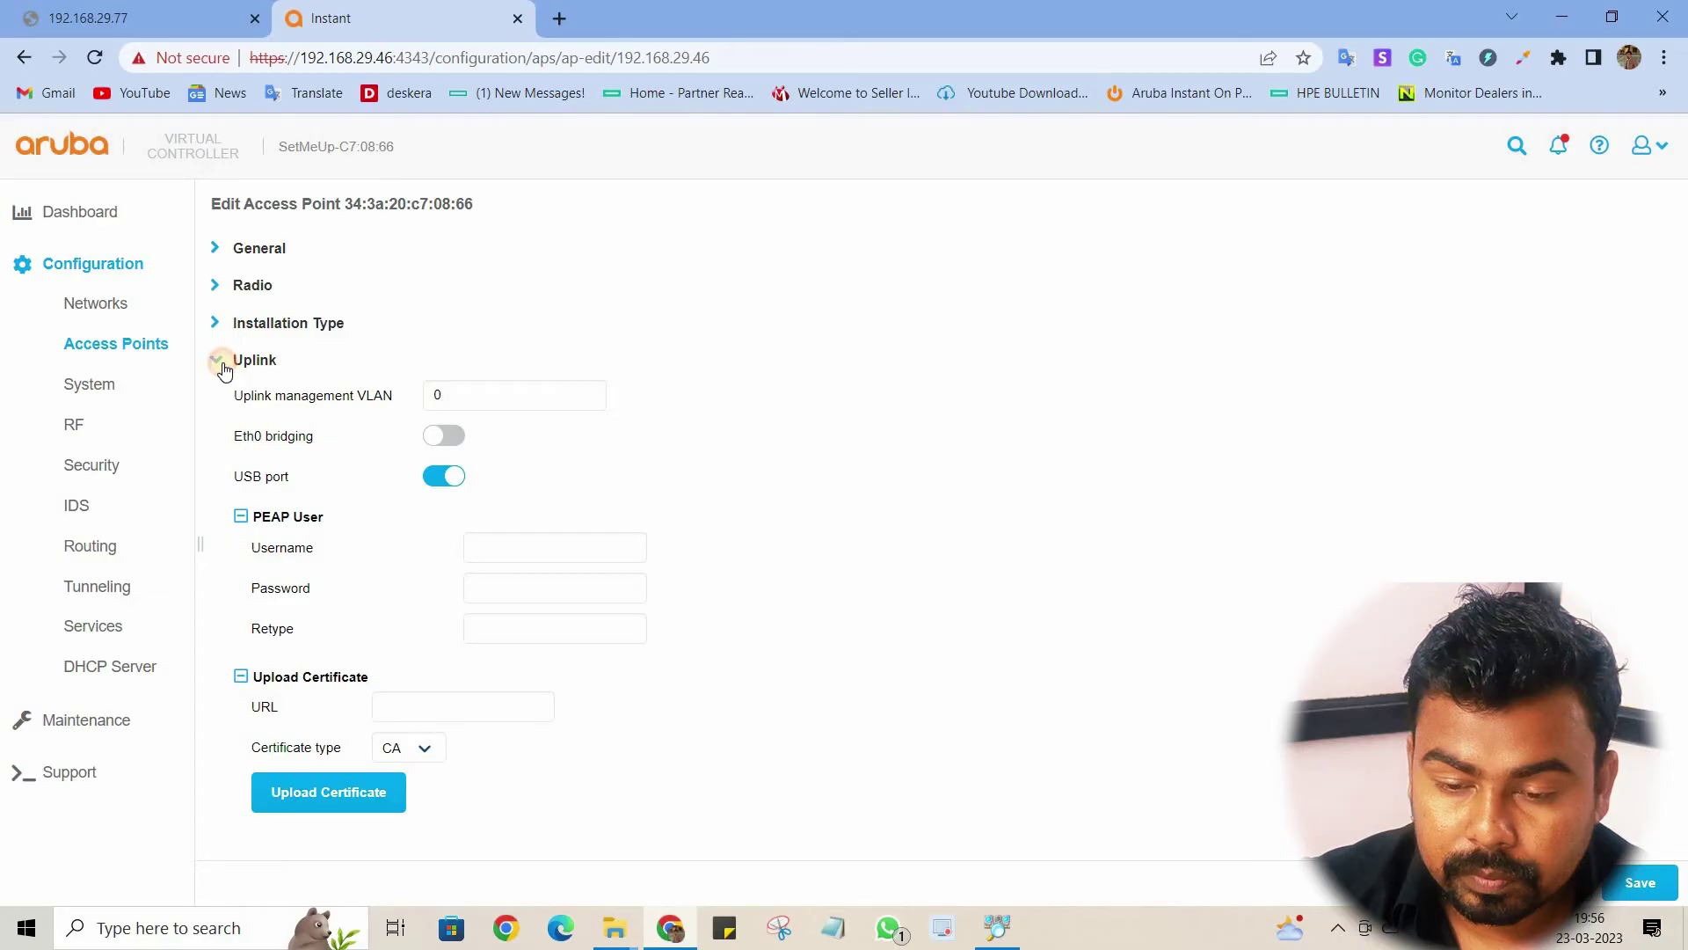
left_click(224, 368)
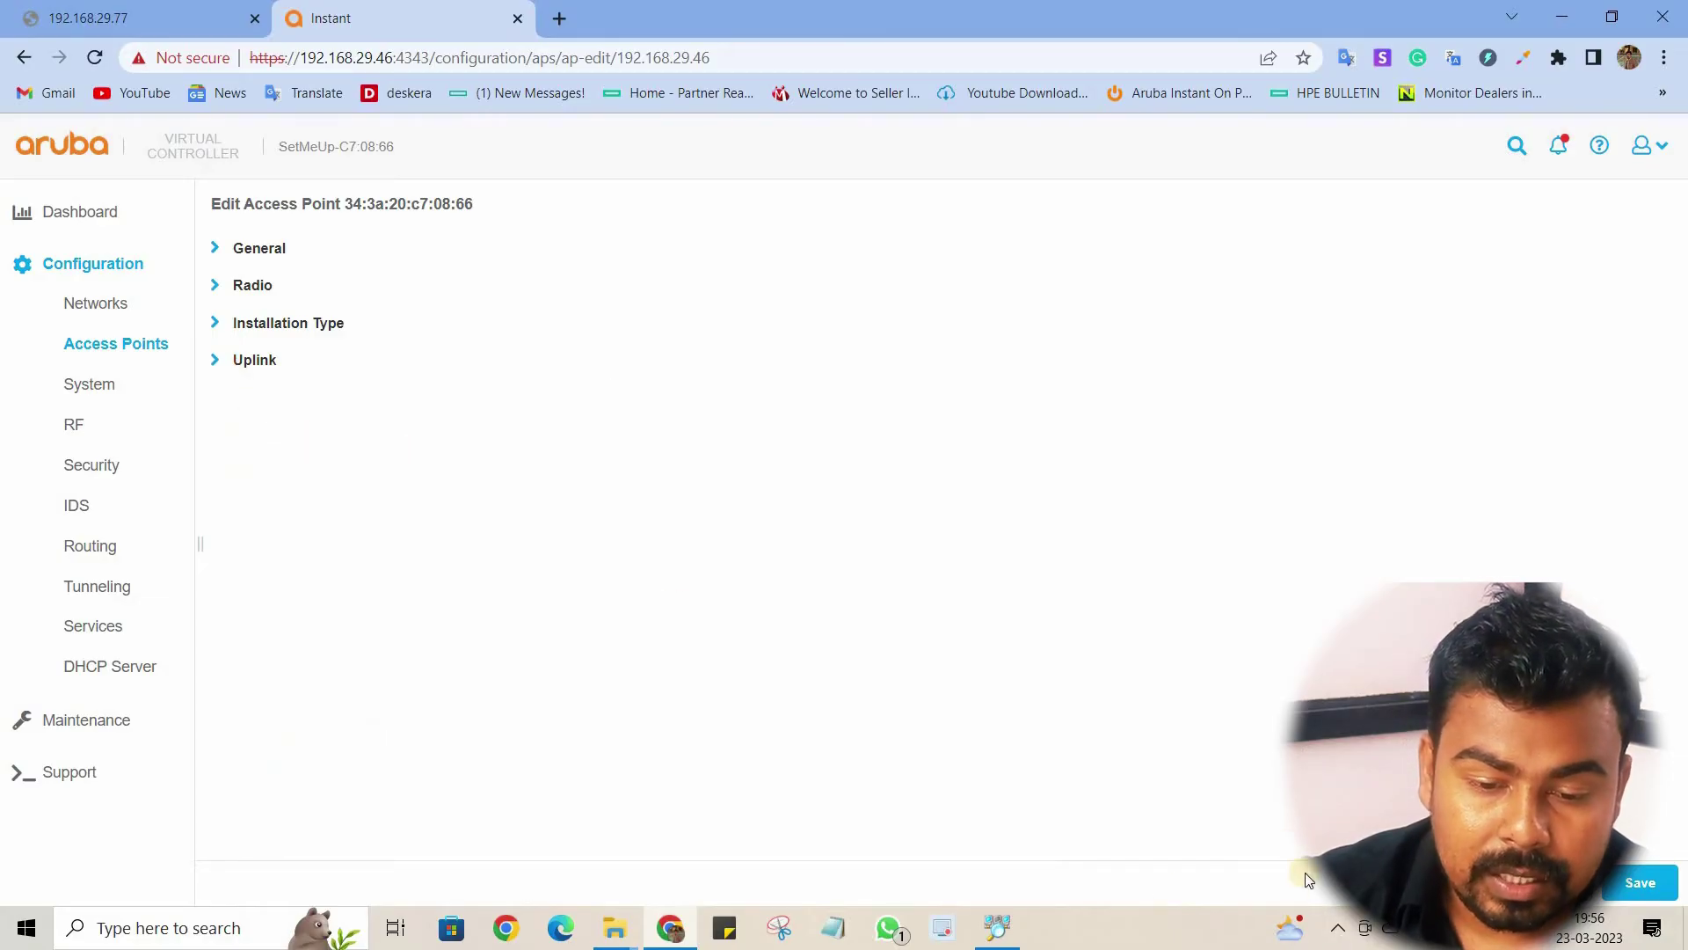
left_click(1561, 882)
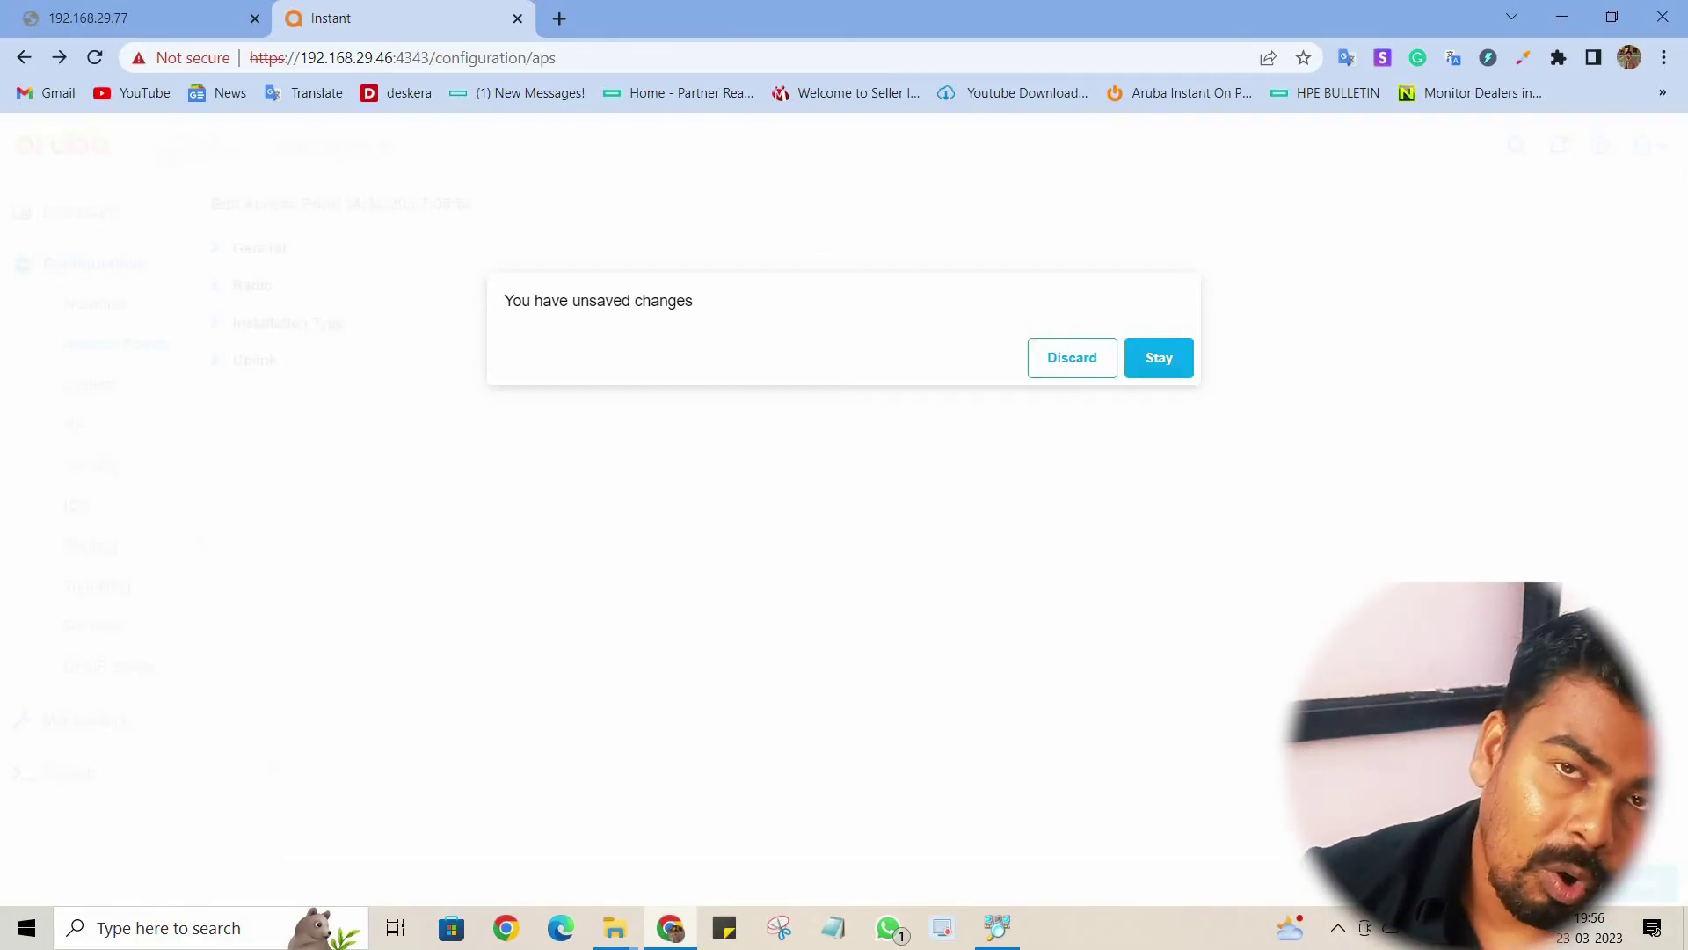
left_click(1103, 360)
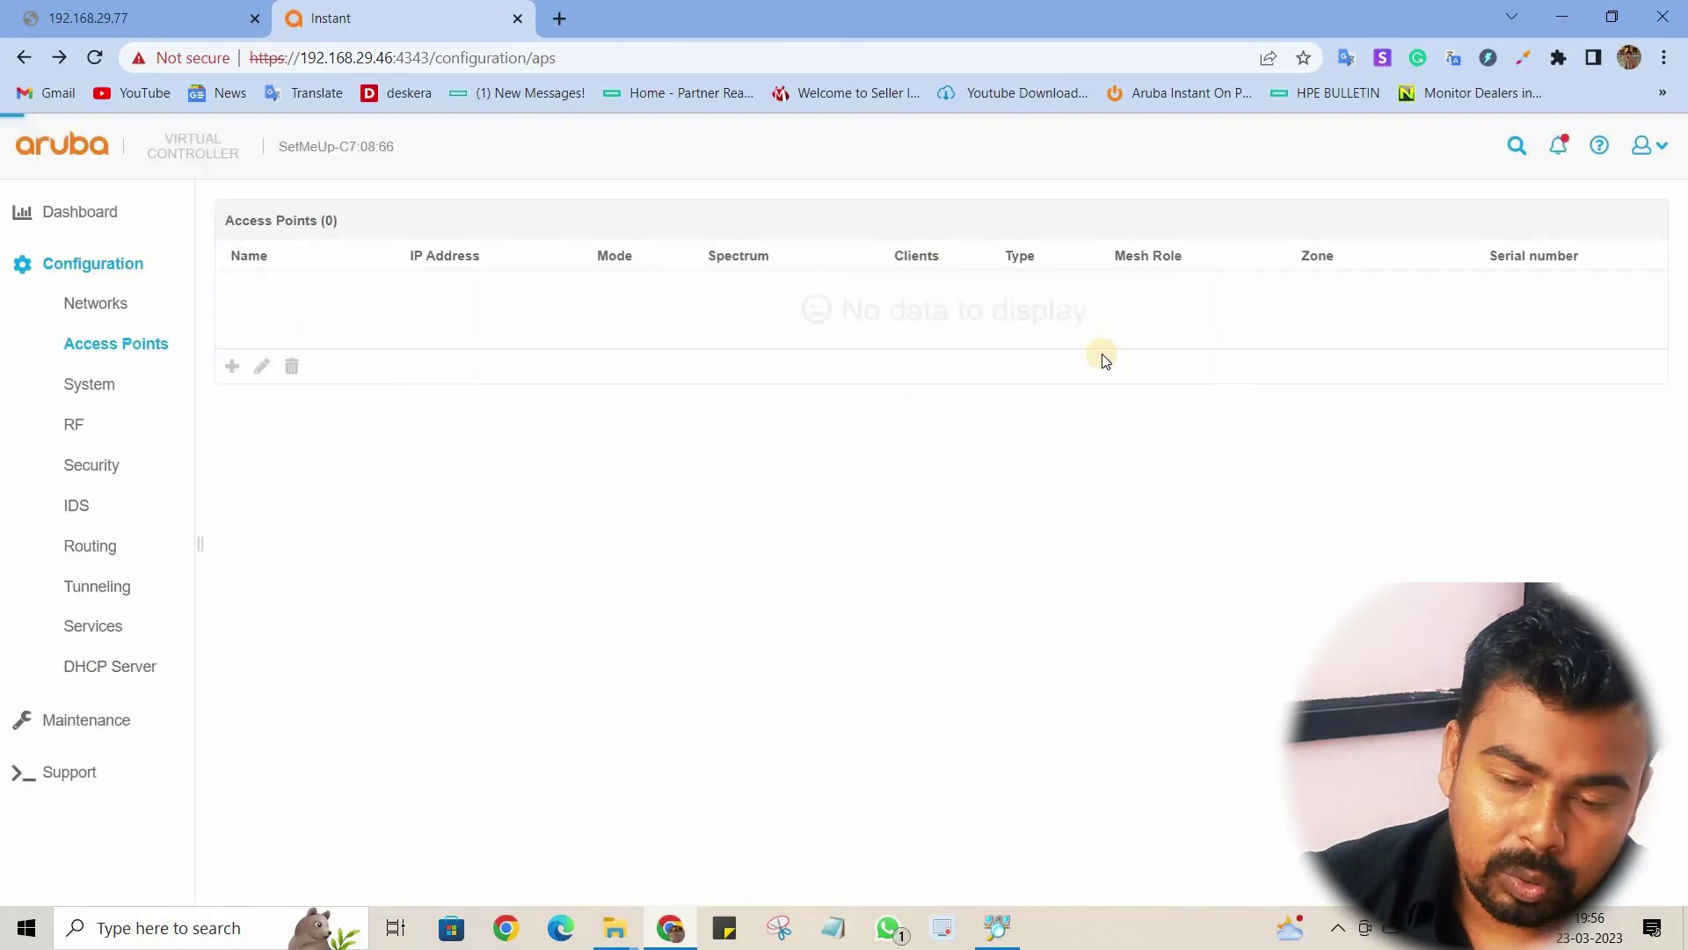
Step: Review the System page's General and Admin sections, then go to RF settings
left_click(73, 394)
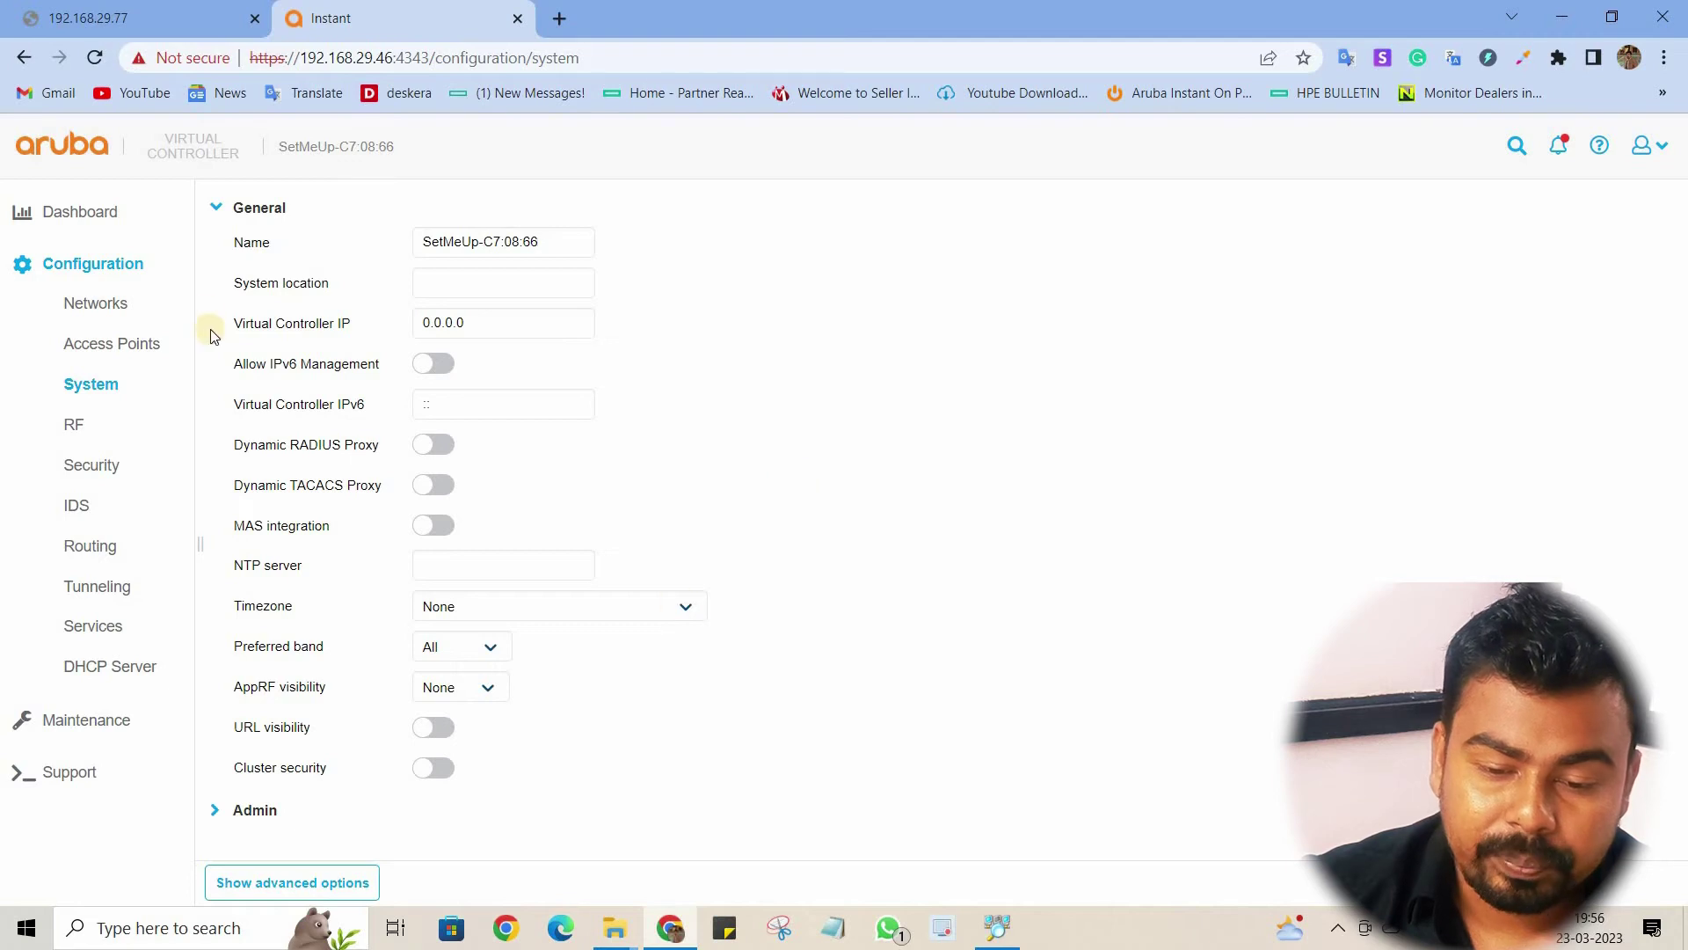
left_click(229, 214)
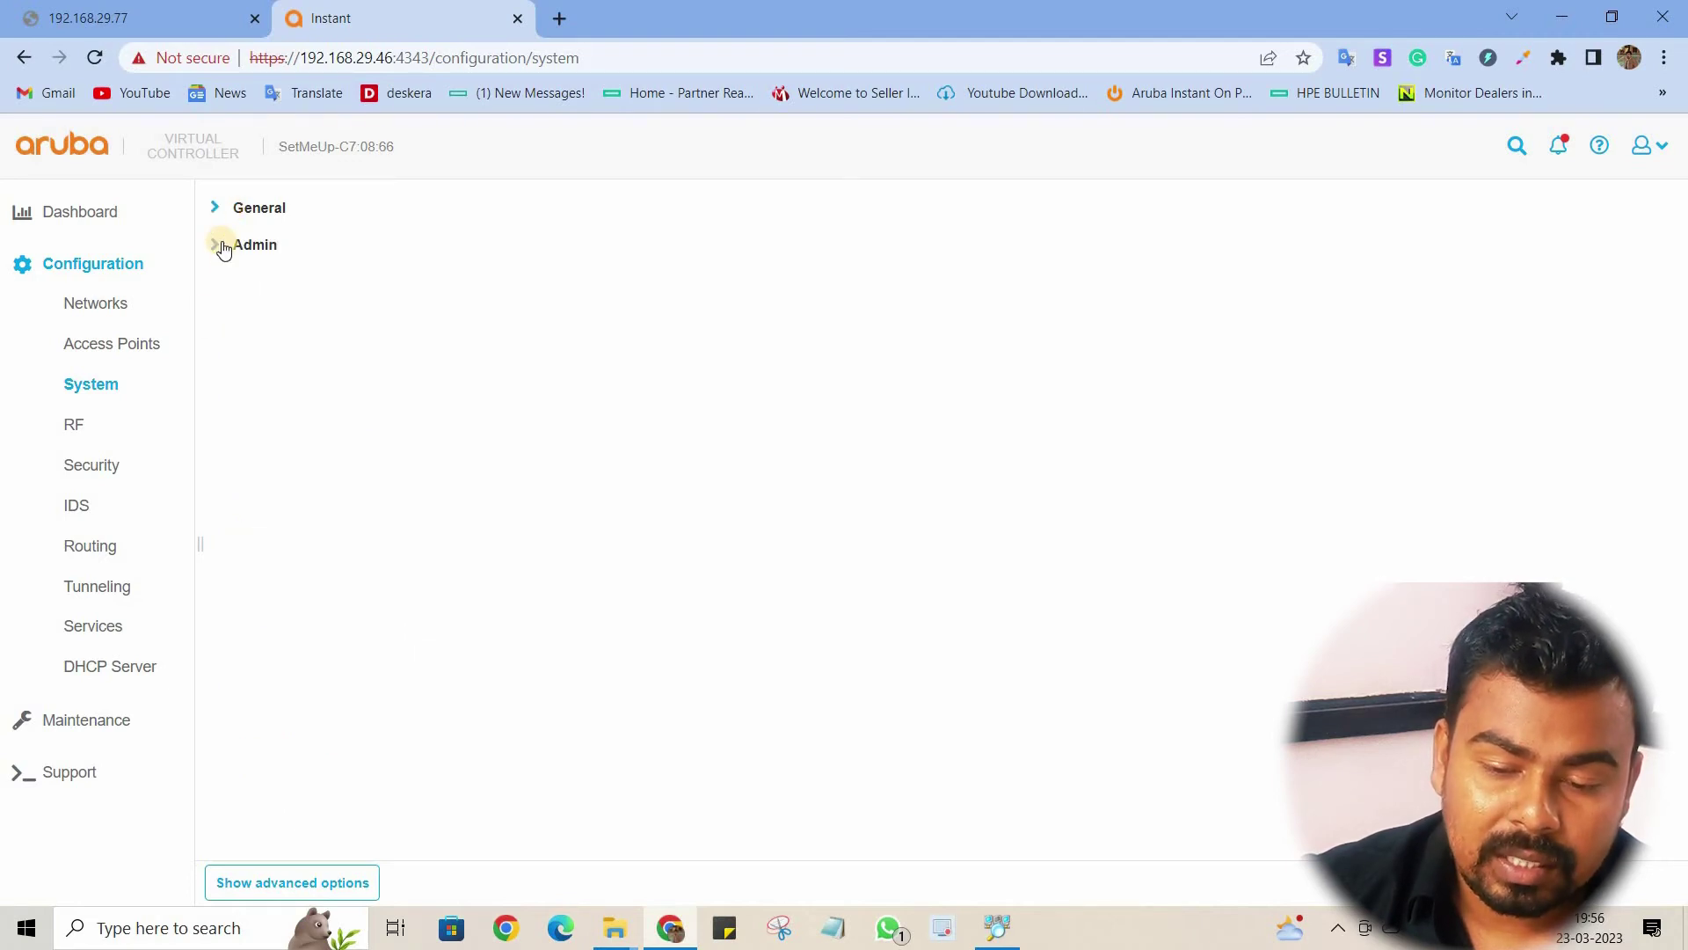
left_click(224, 248)
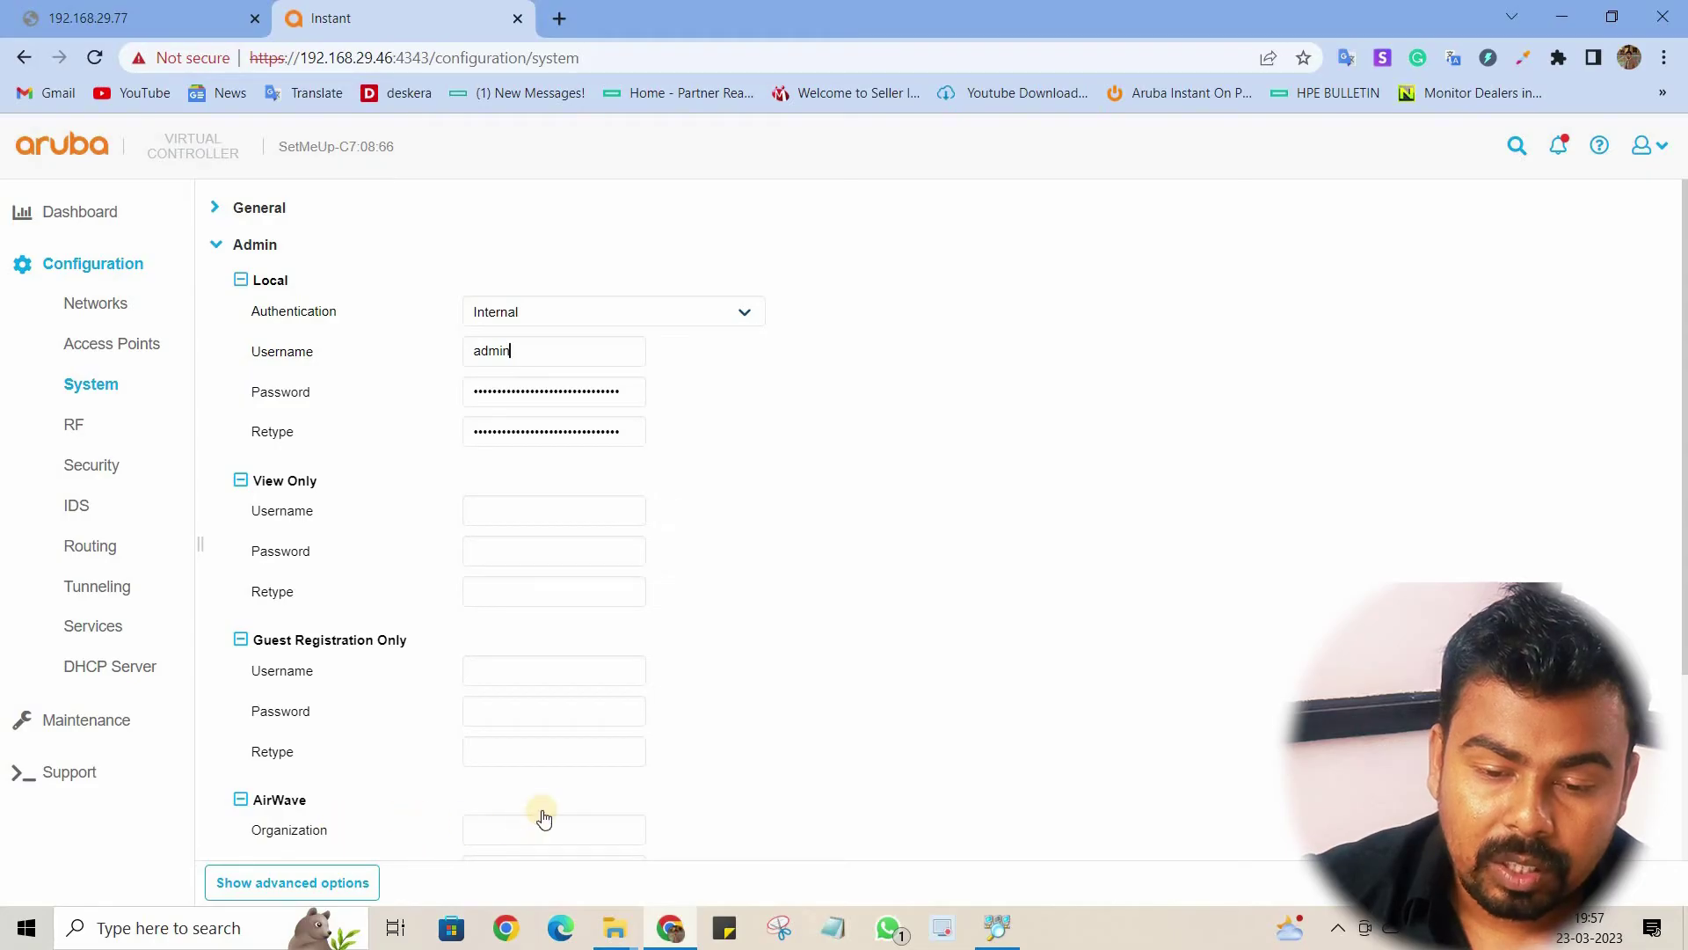
scroll(536, 813, "down", 3)
scroll(365, 583, "up", 3)
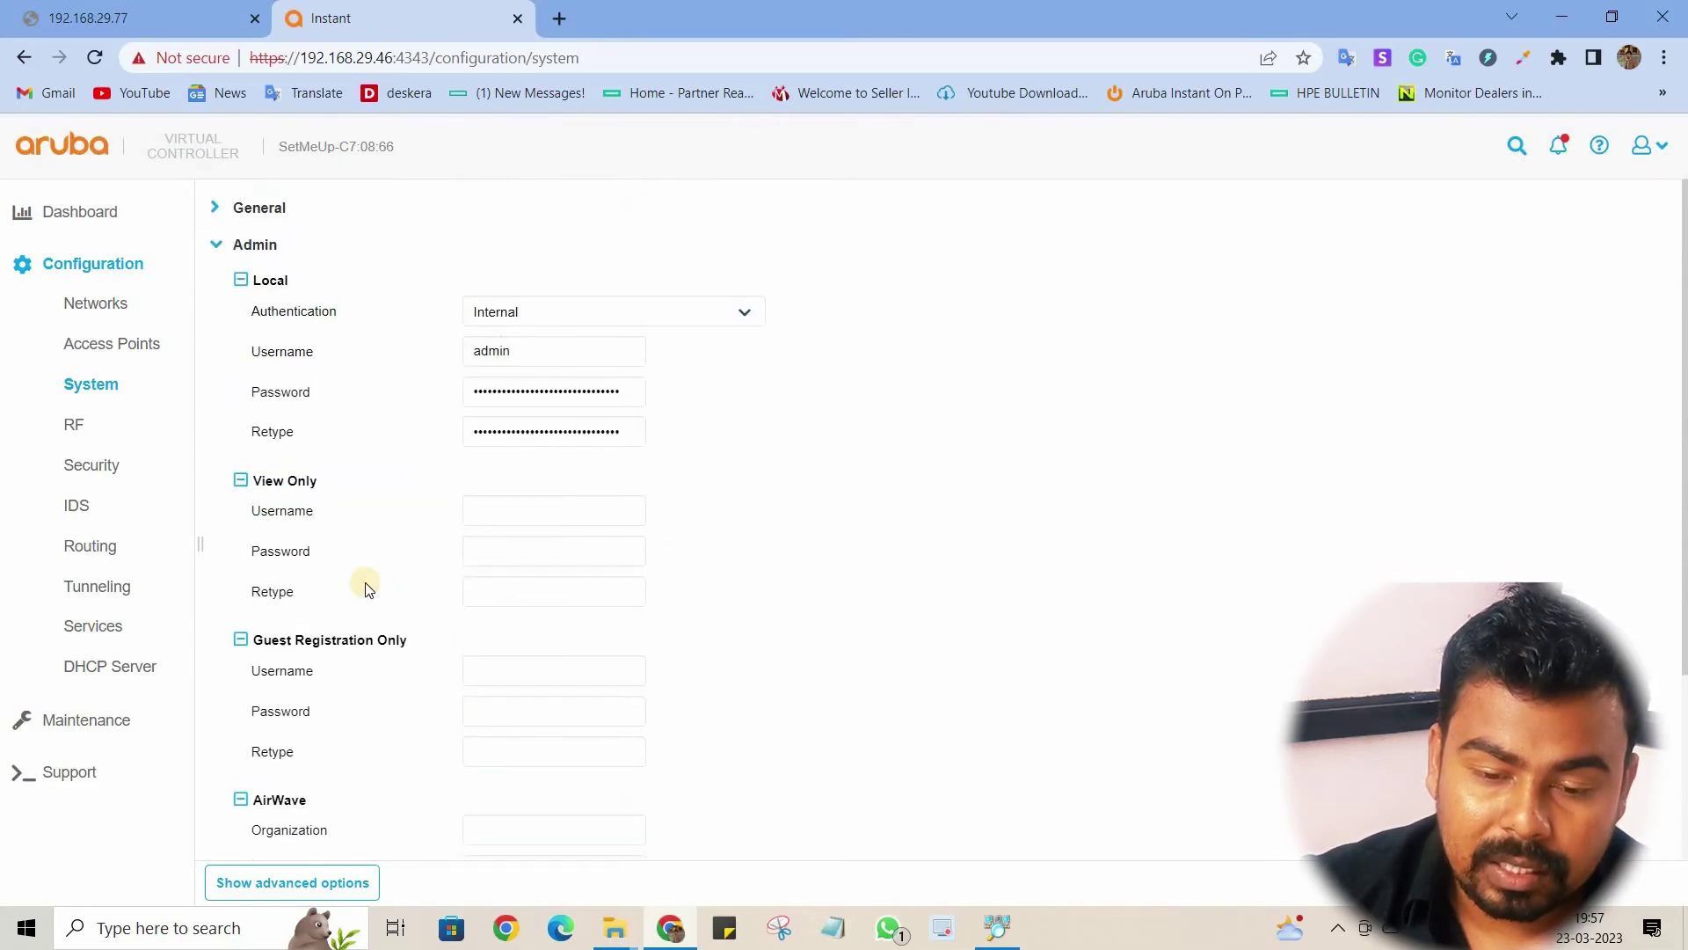
left_click(216, 243)
left_click(215, 207)
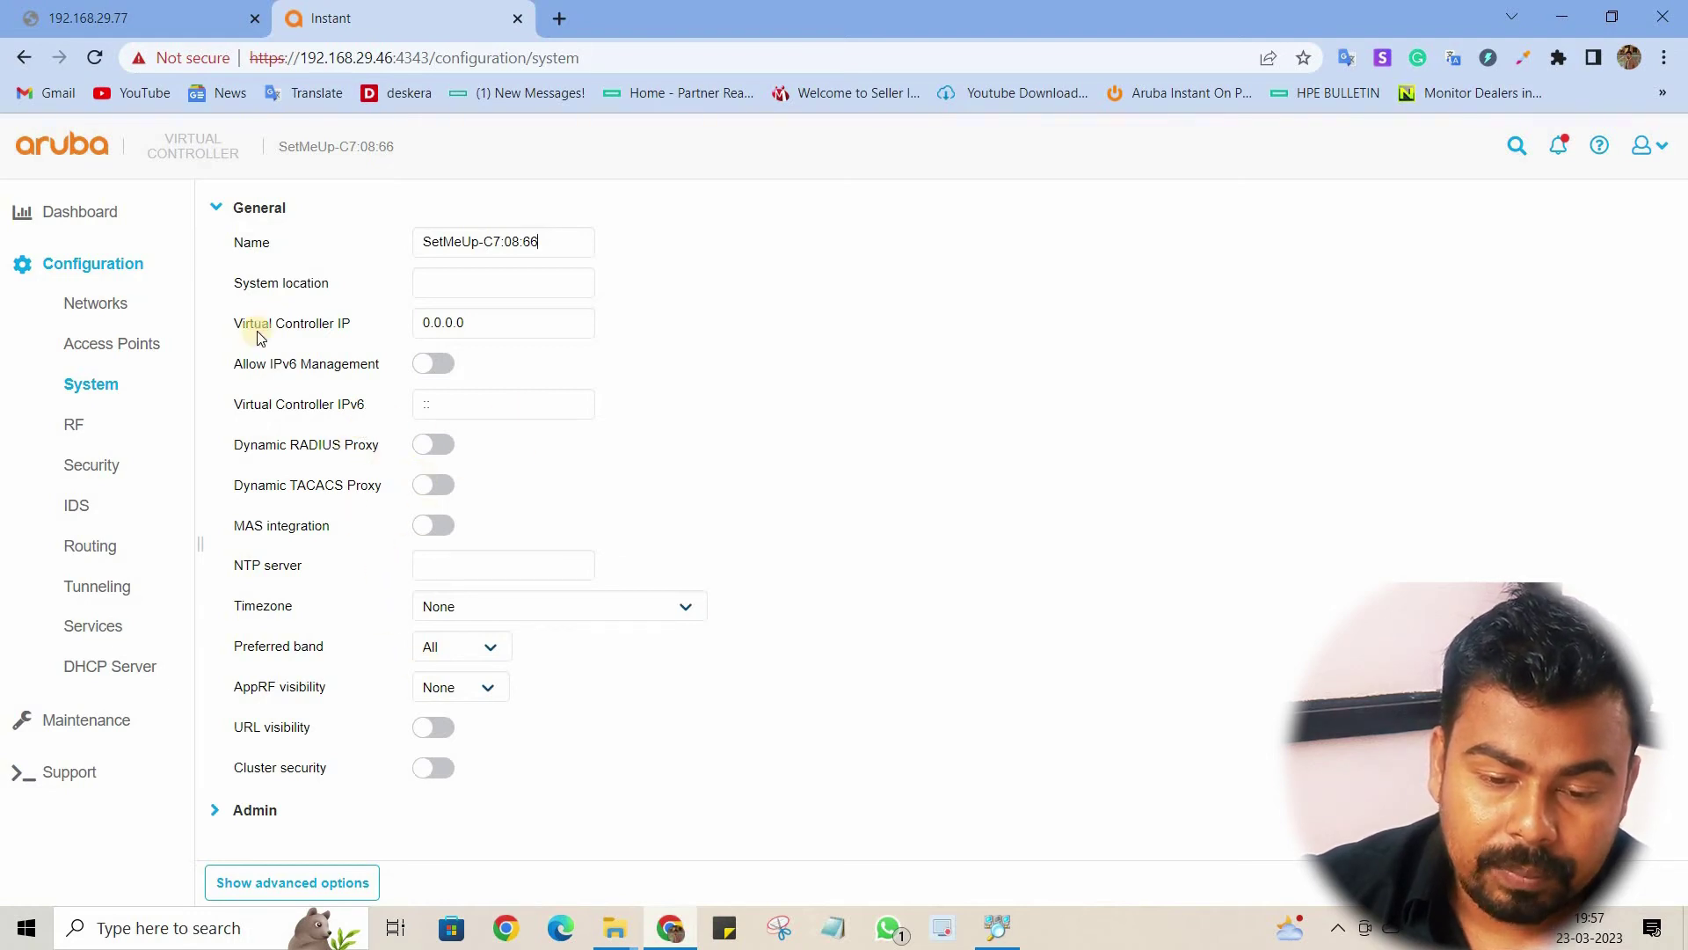
left_click(217, 211)
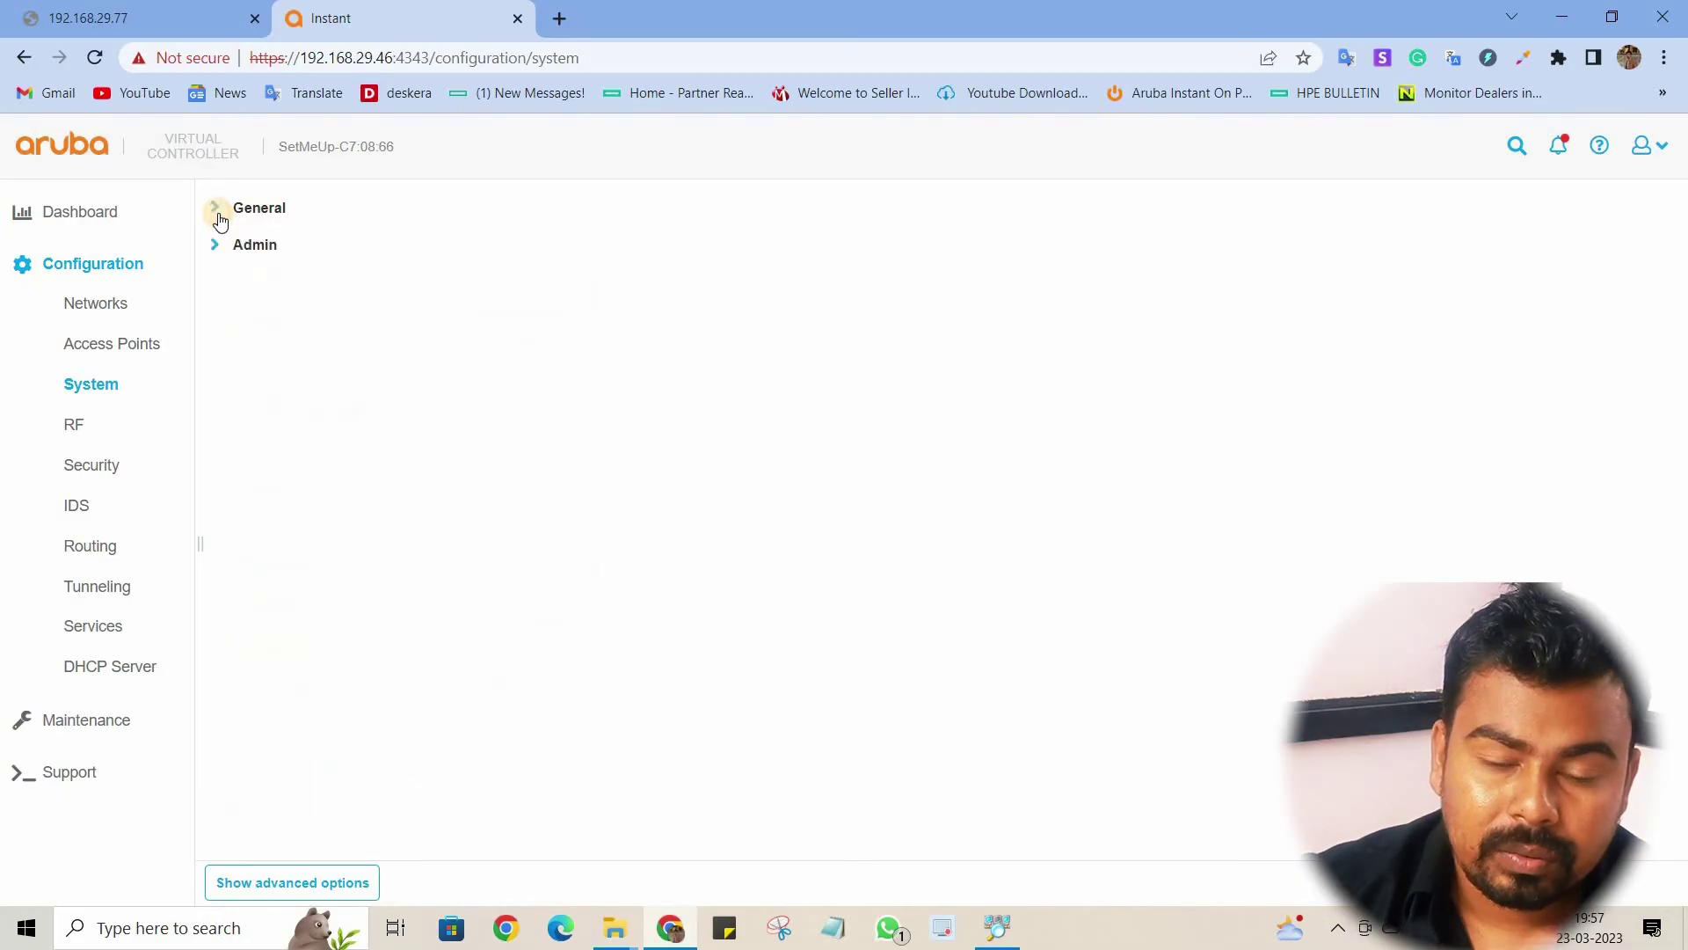
left_click(101, 426)
Step: On the Security page, try adding an Employee-type local user under Users
left_click(101, 468)
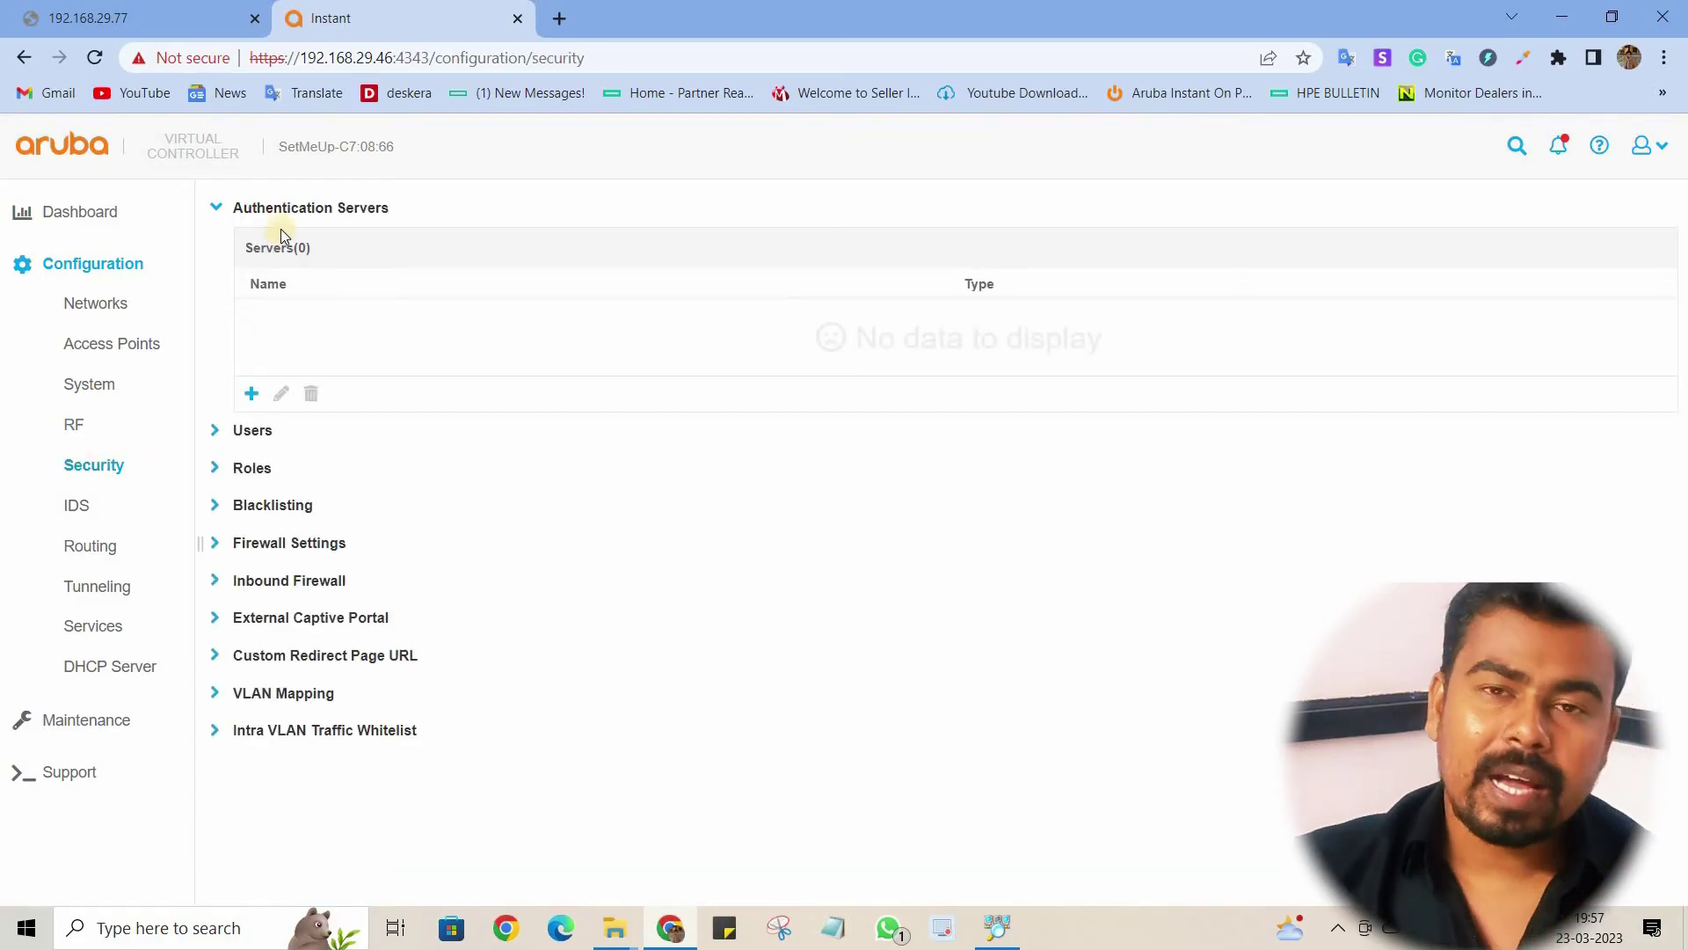
left_click(209, 209)
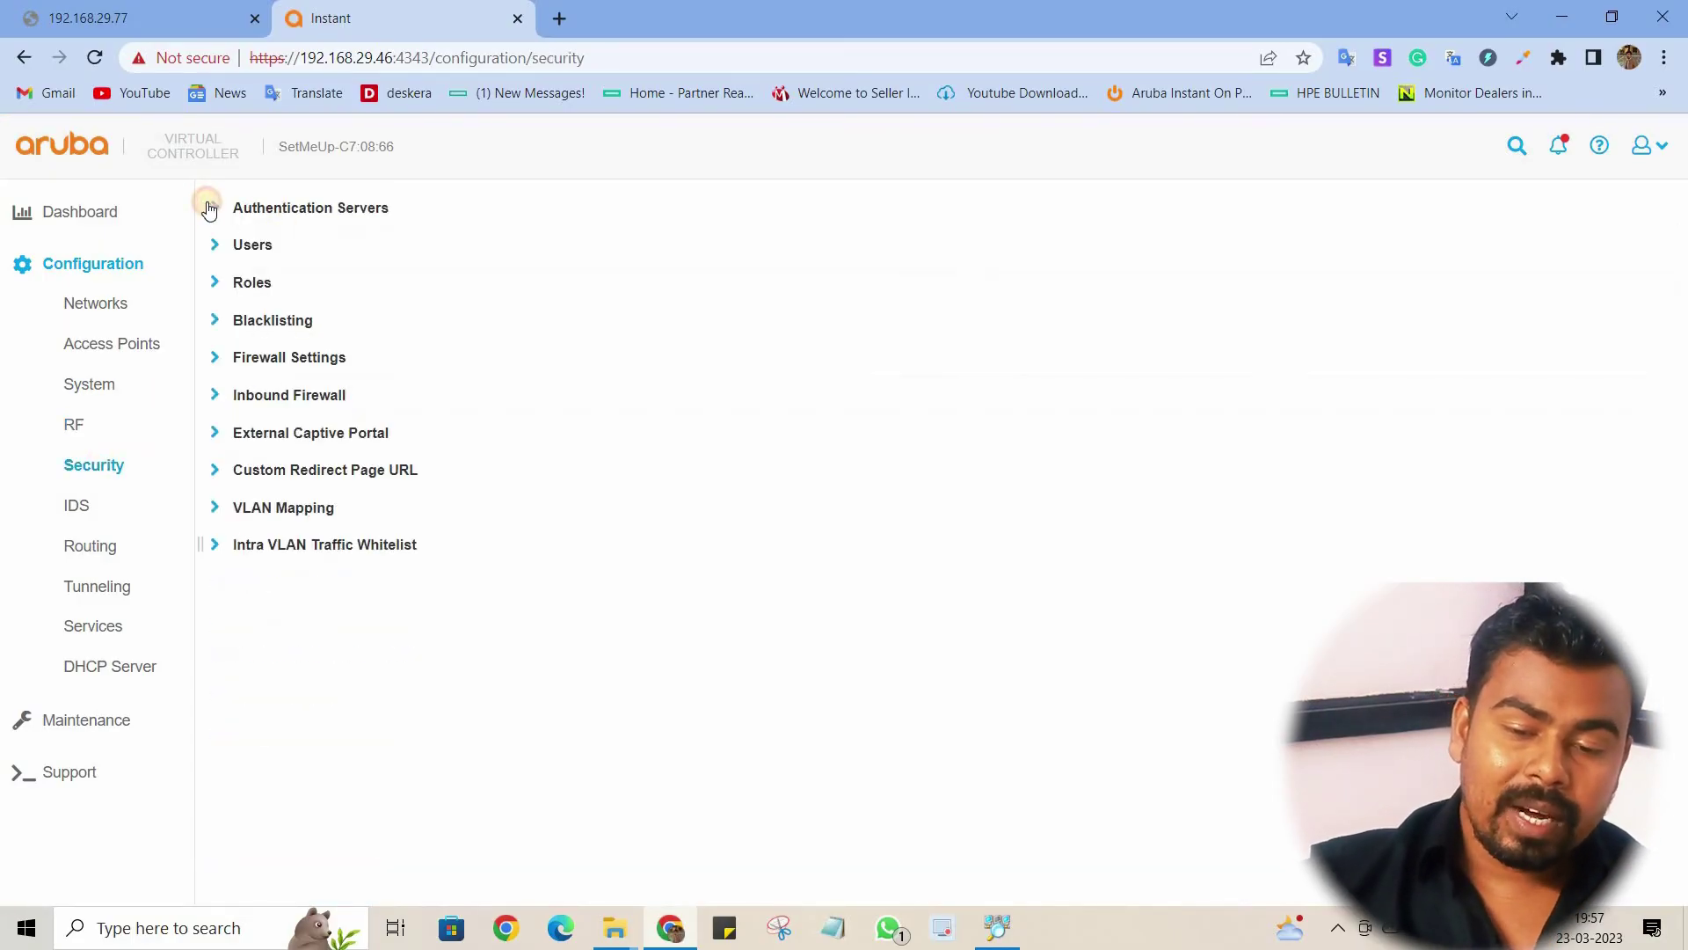
left_click(213, 248)
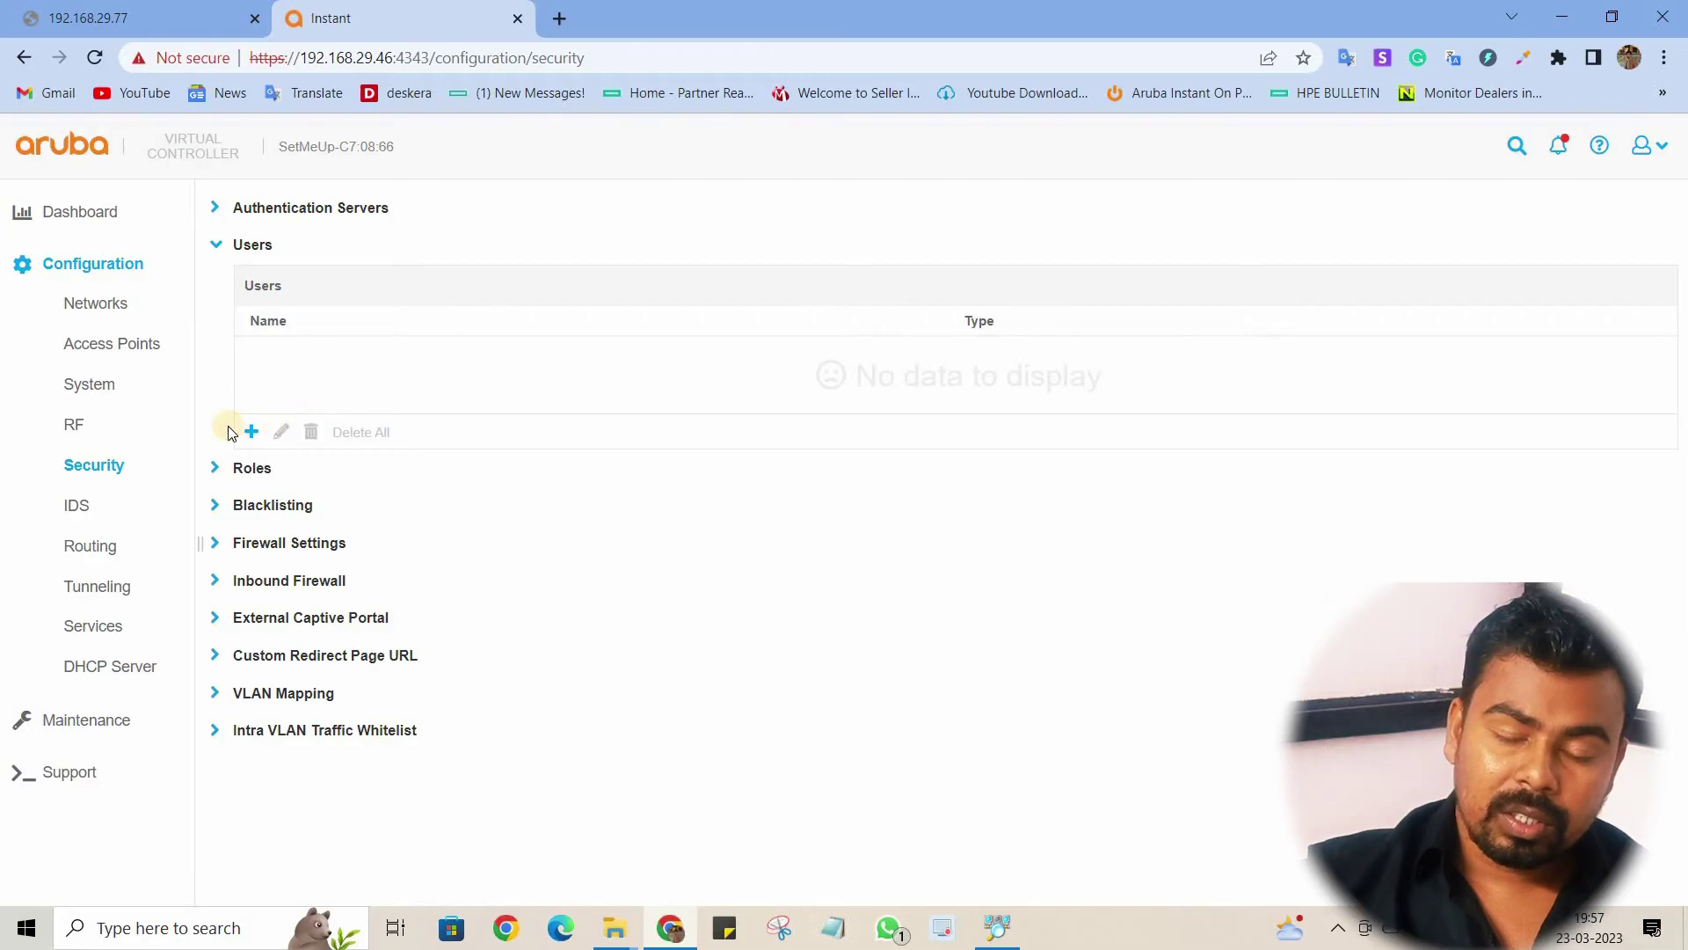
left_click(253, 434)
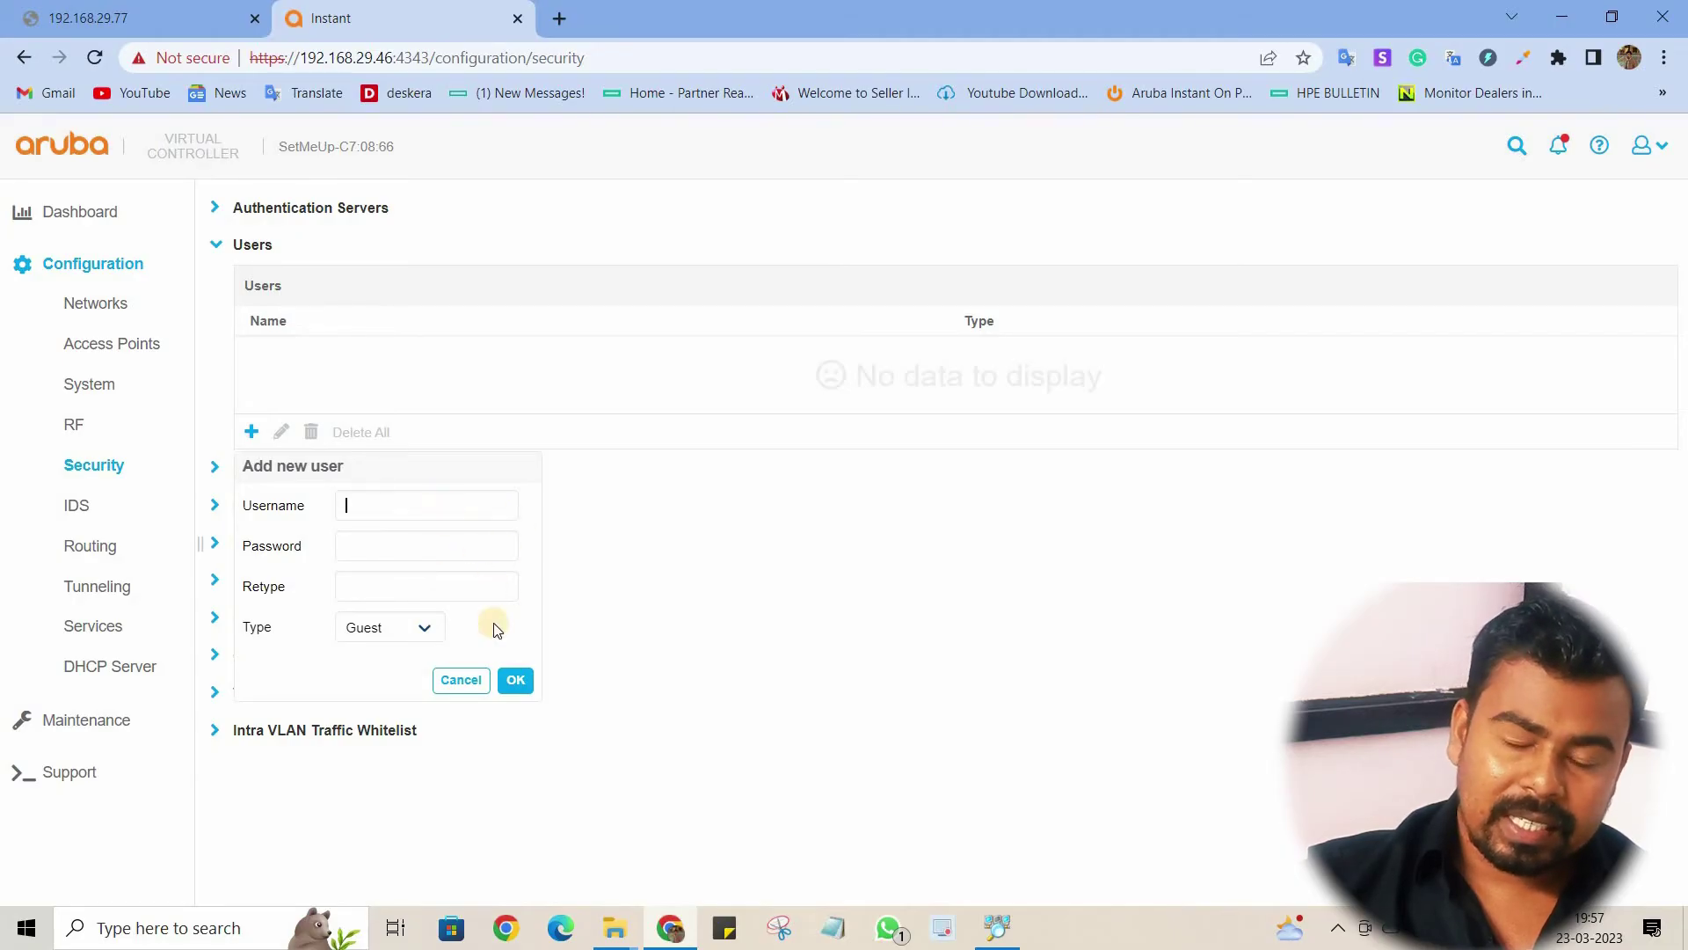
left_click(433, 622)
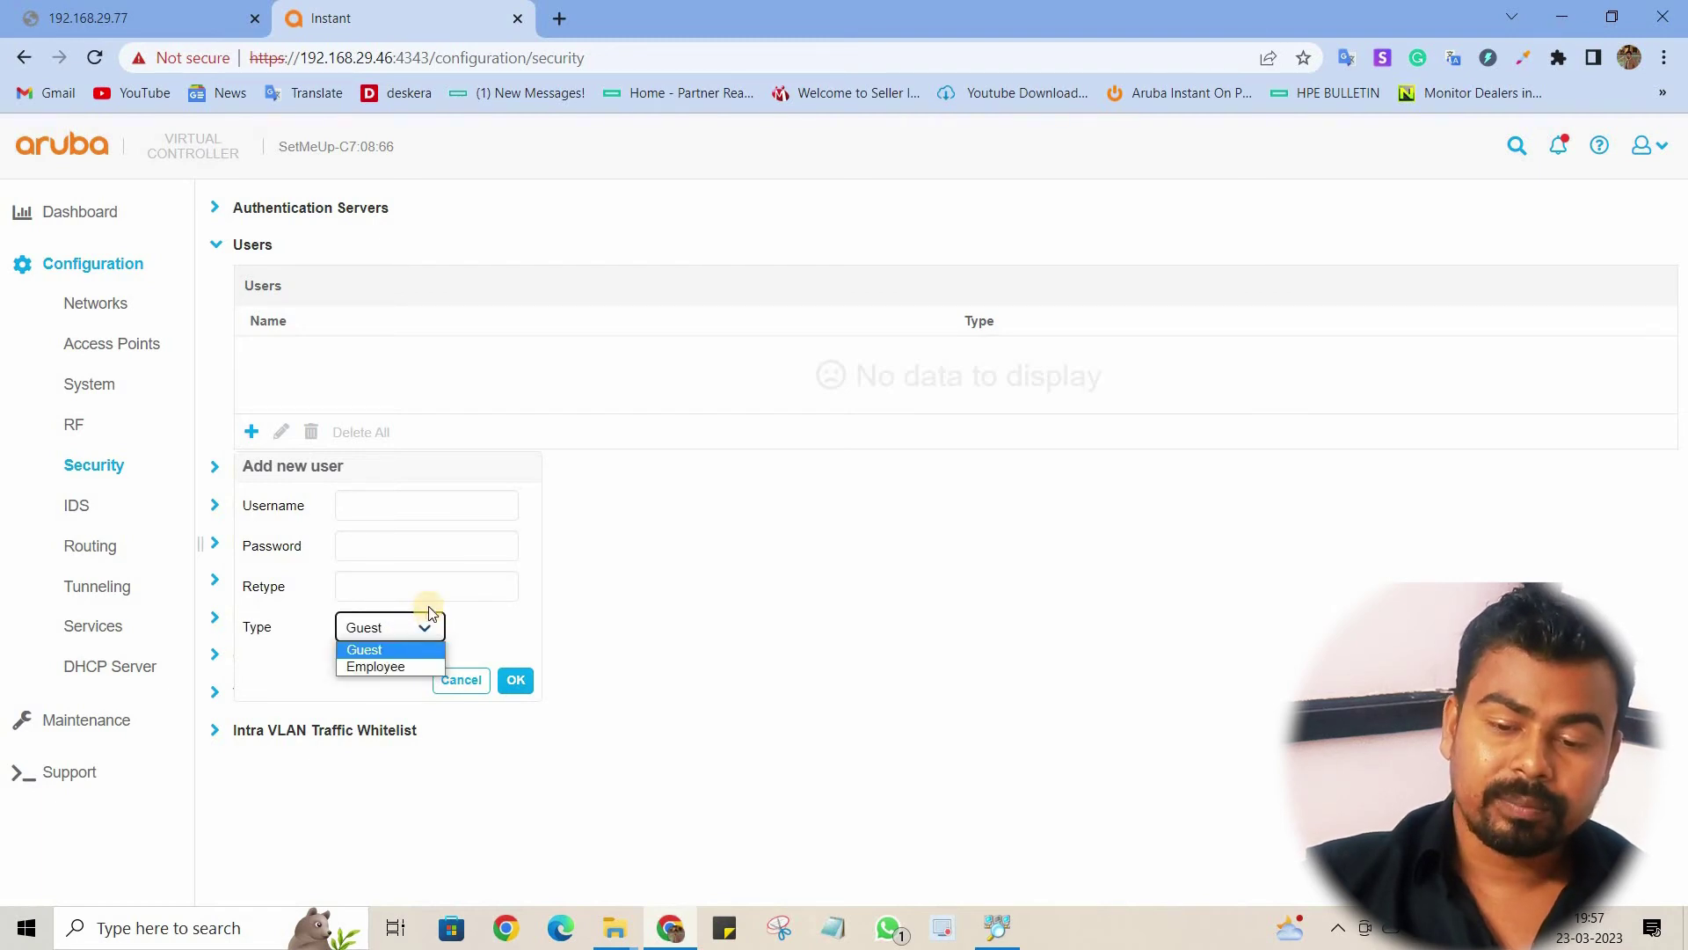
left_click(430, 666)
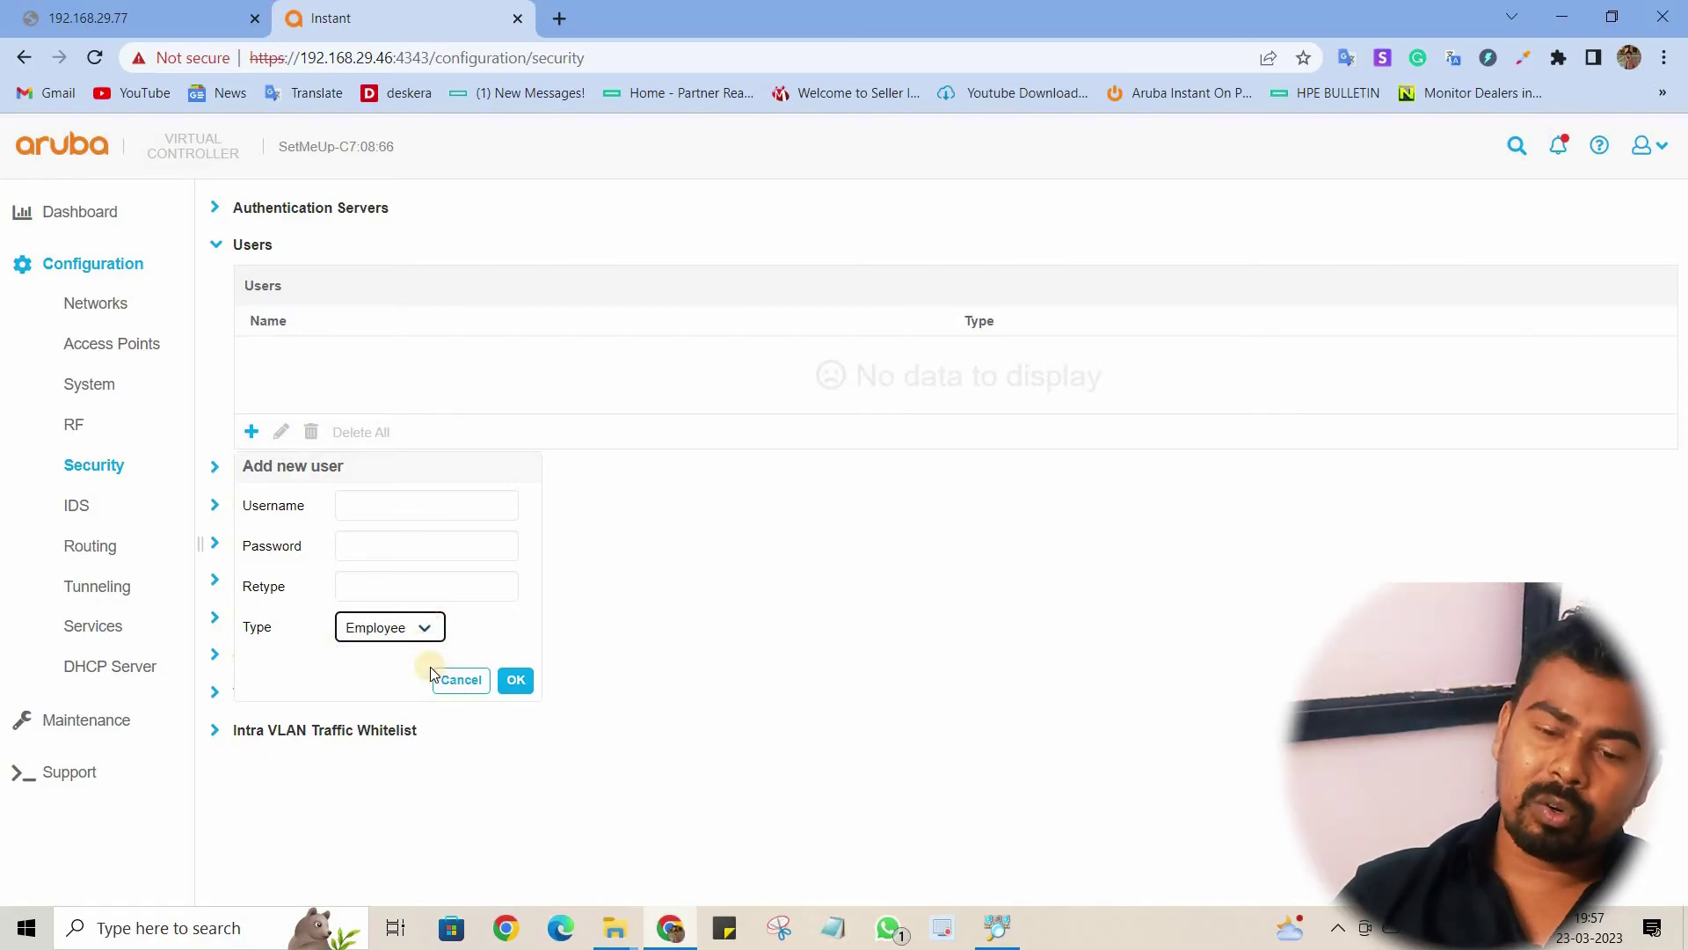
left_click(520, 684)
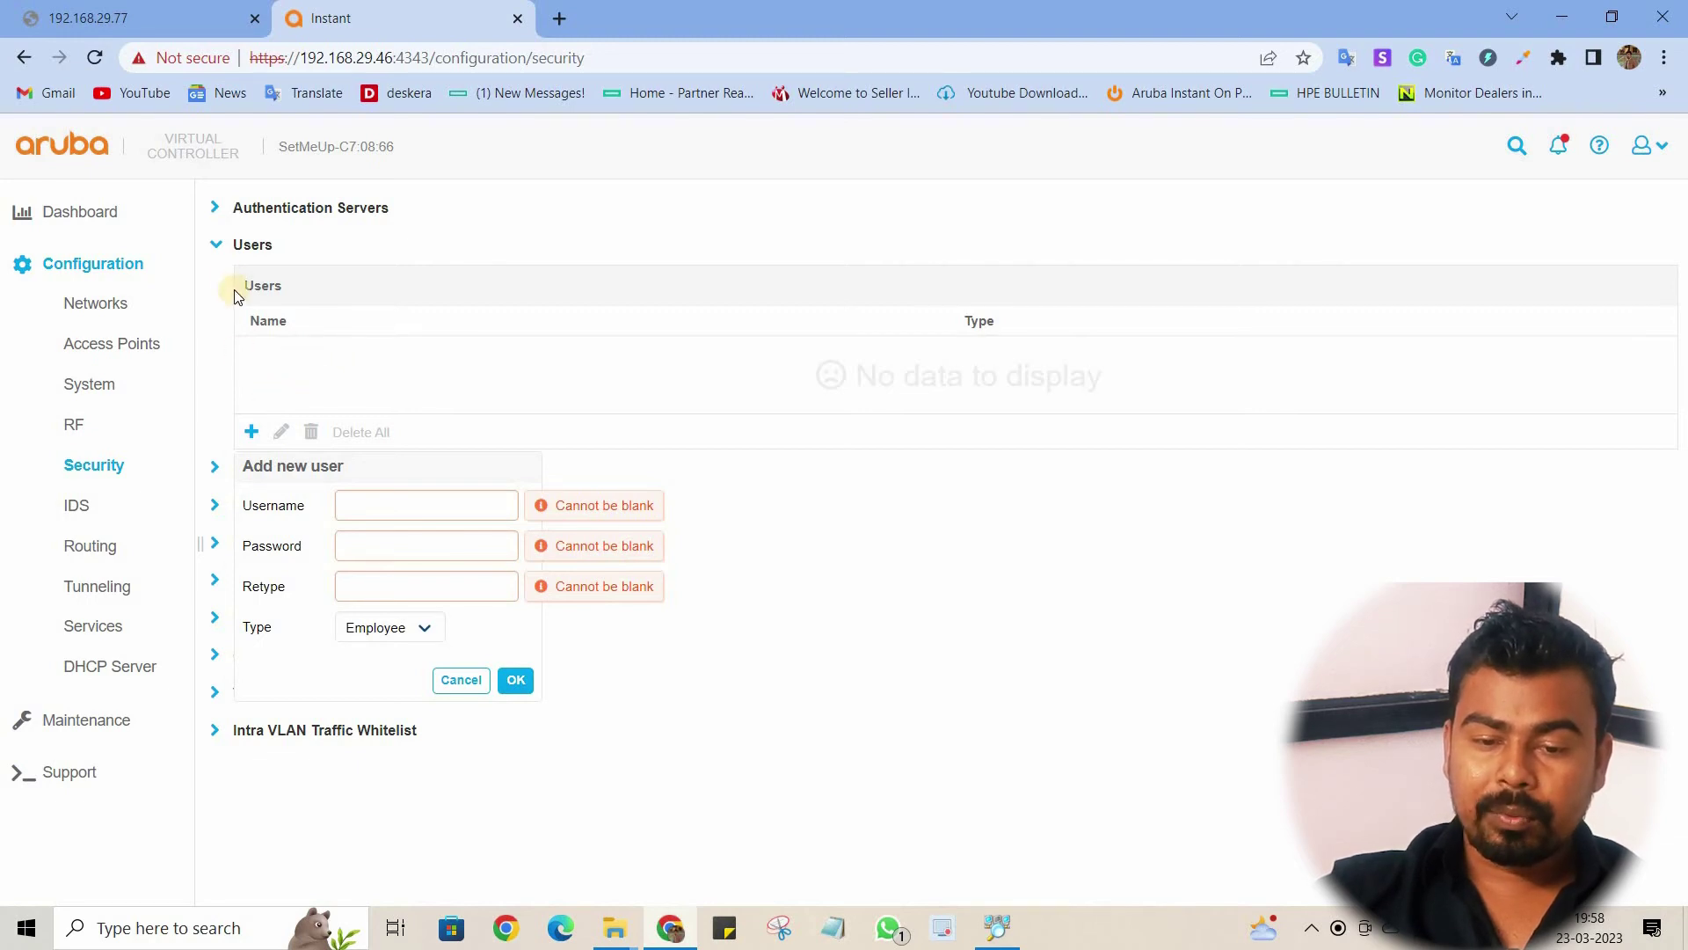
left_click(217, 247)
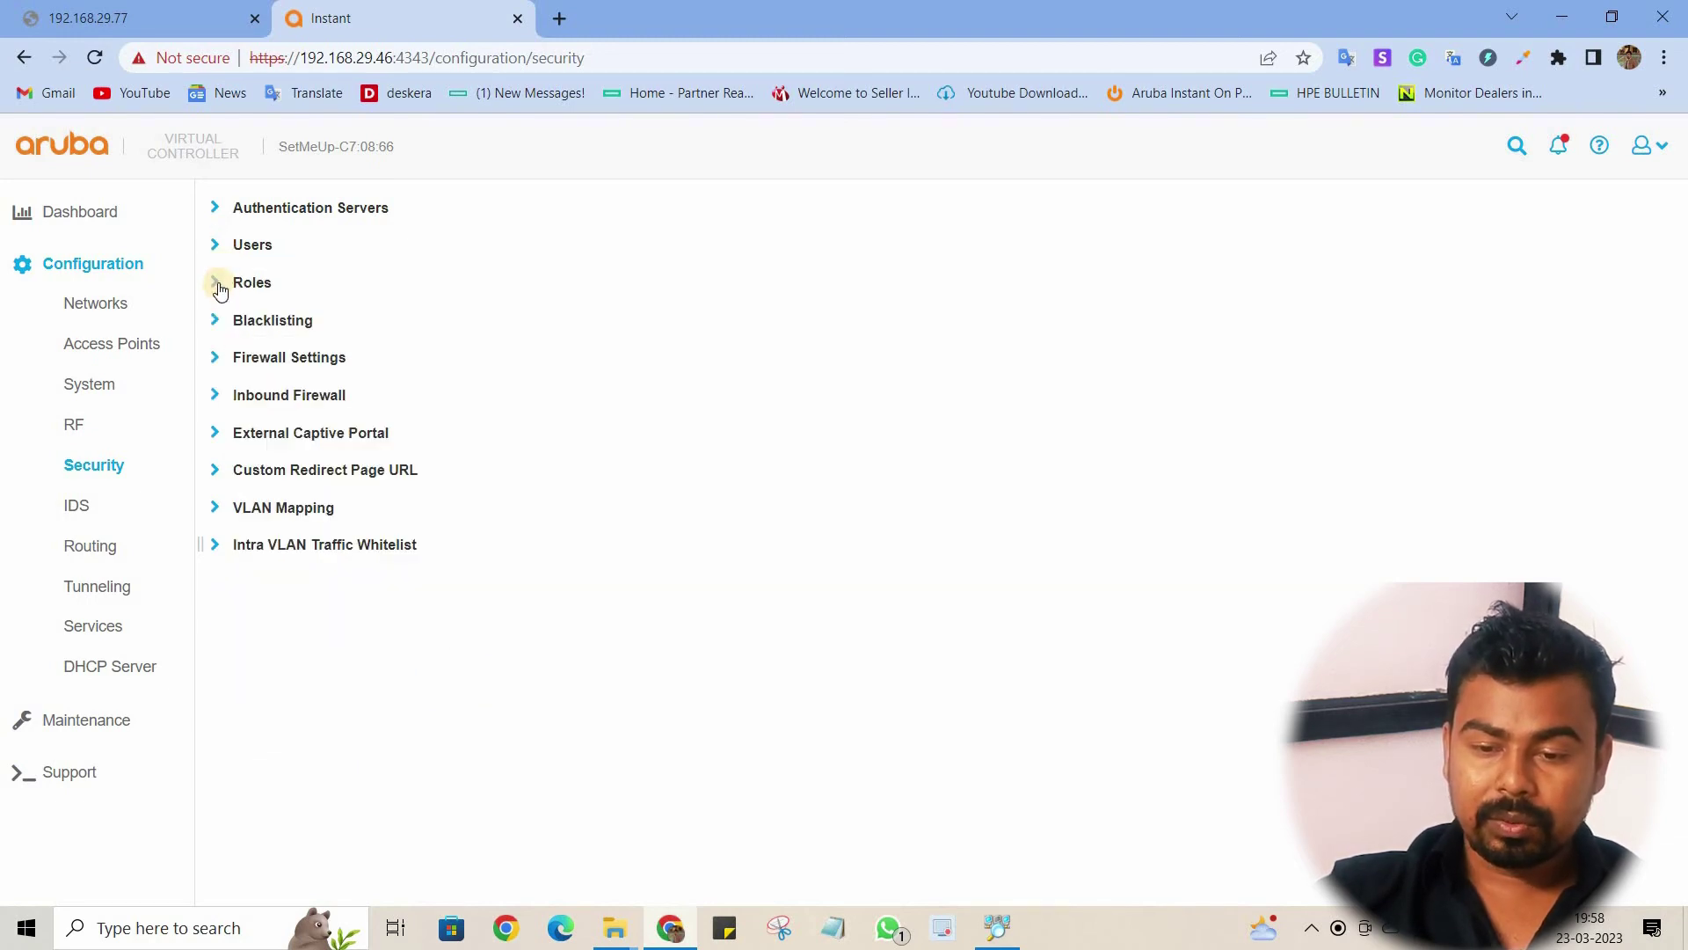
Step: Start a new access rule for the Test 2 role and browse its service list, keeping any
left_click(219, 291)
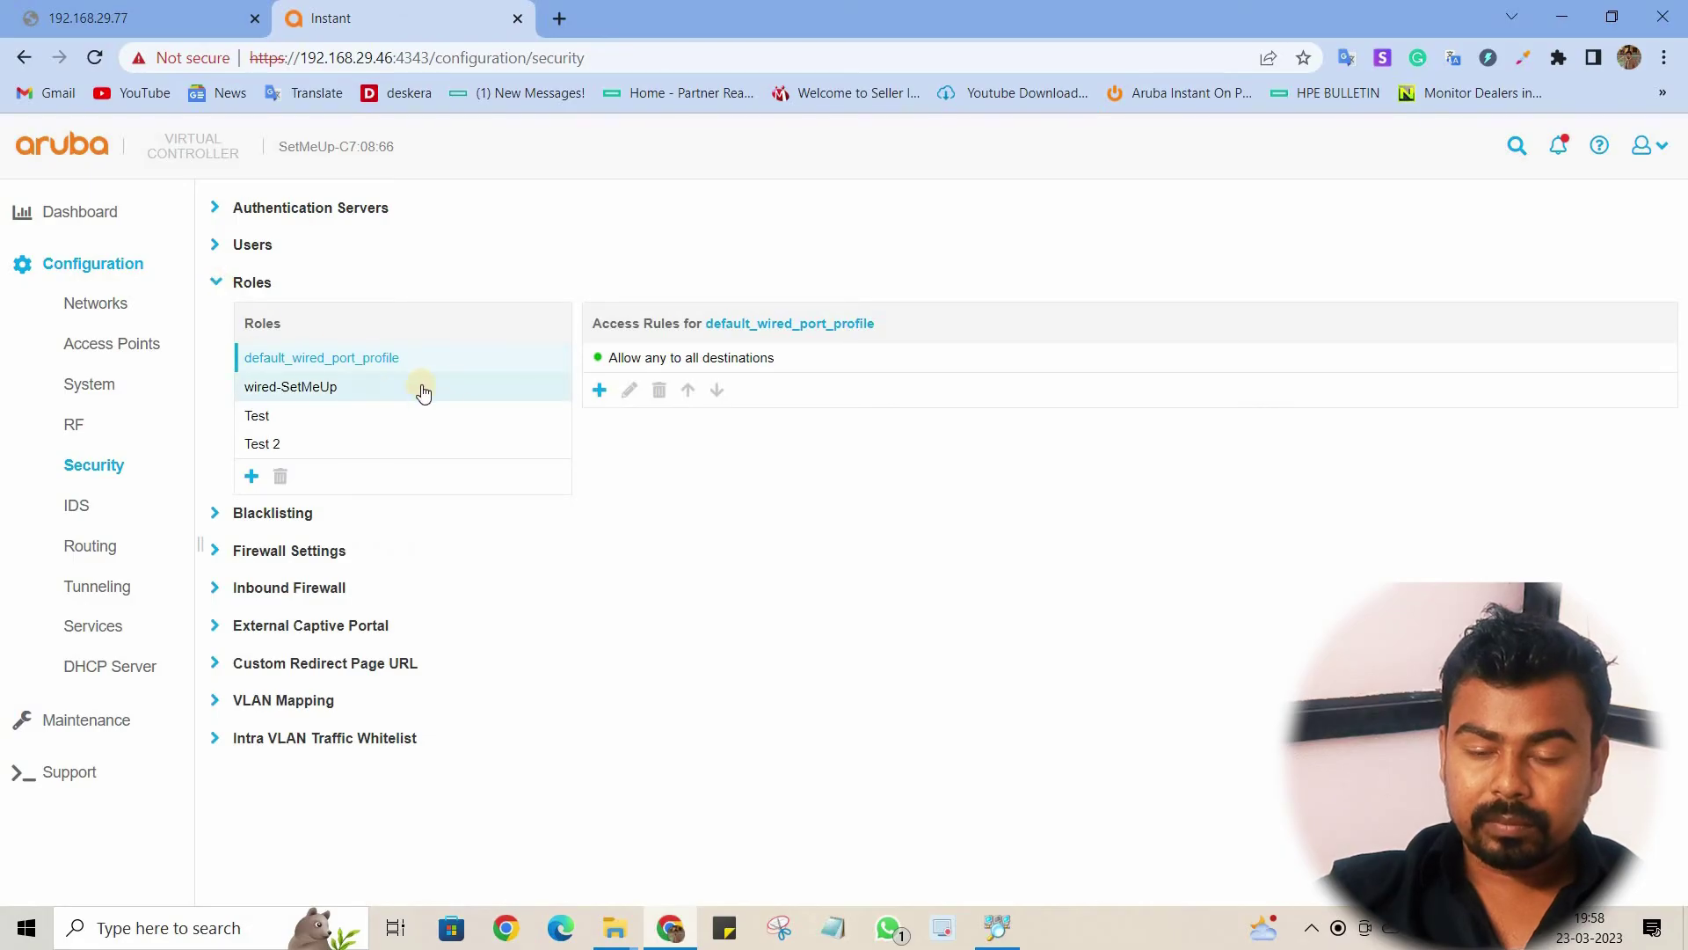
left_click(334, 445)
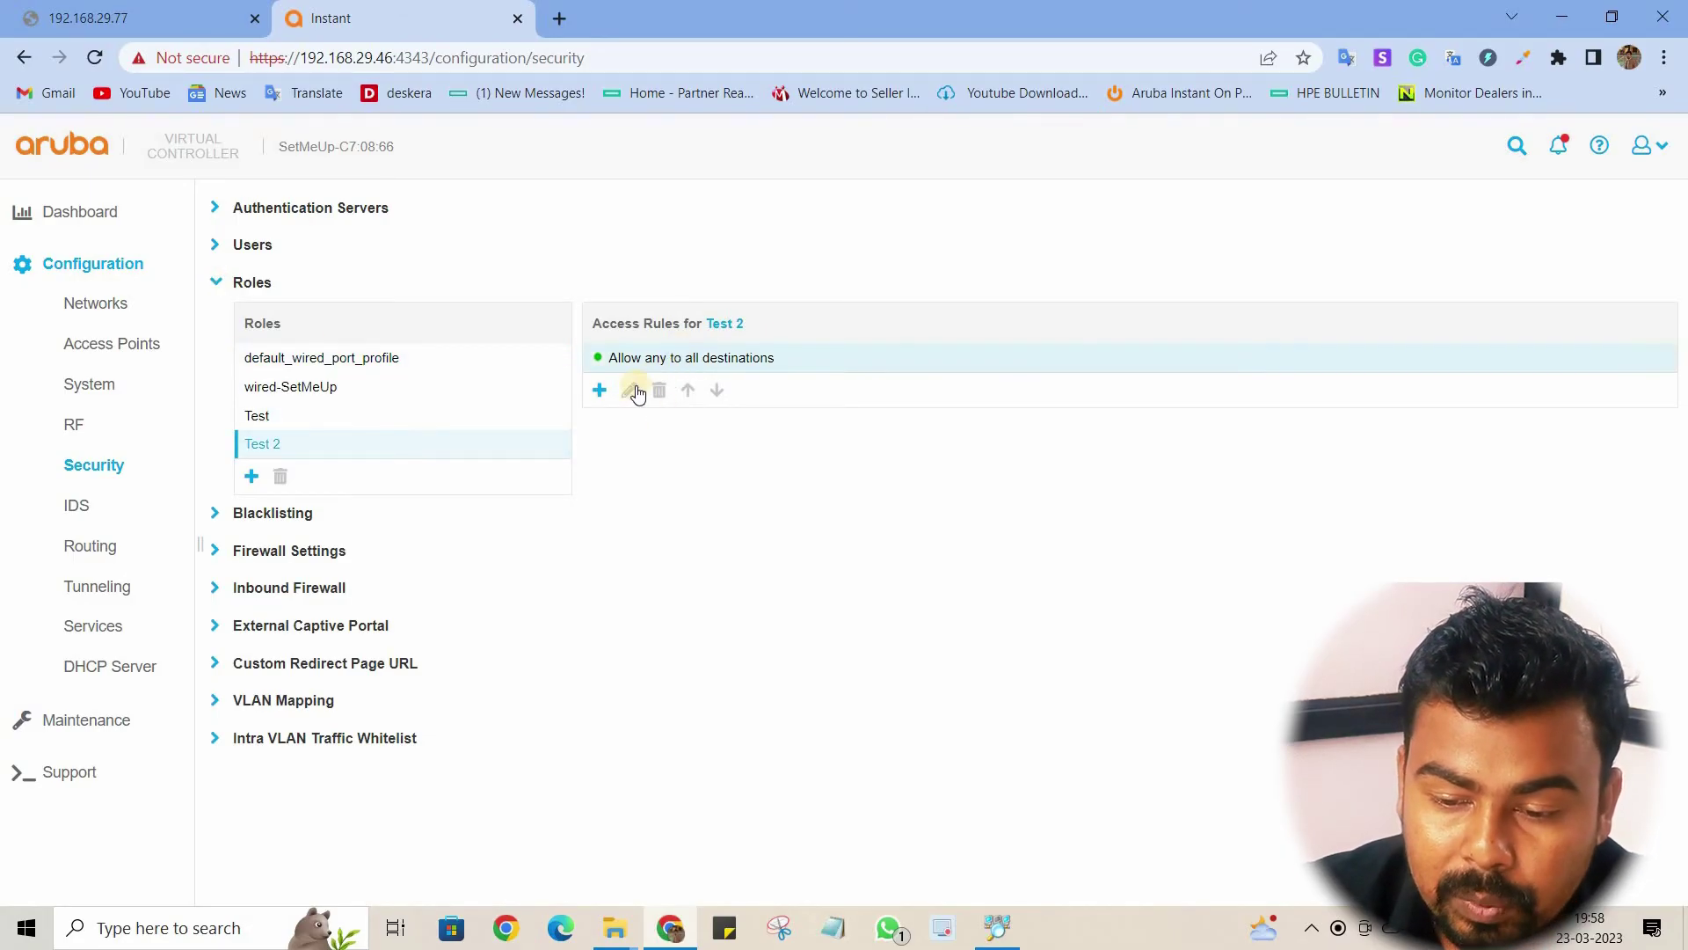
left_click(607, 392)
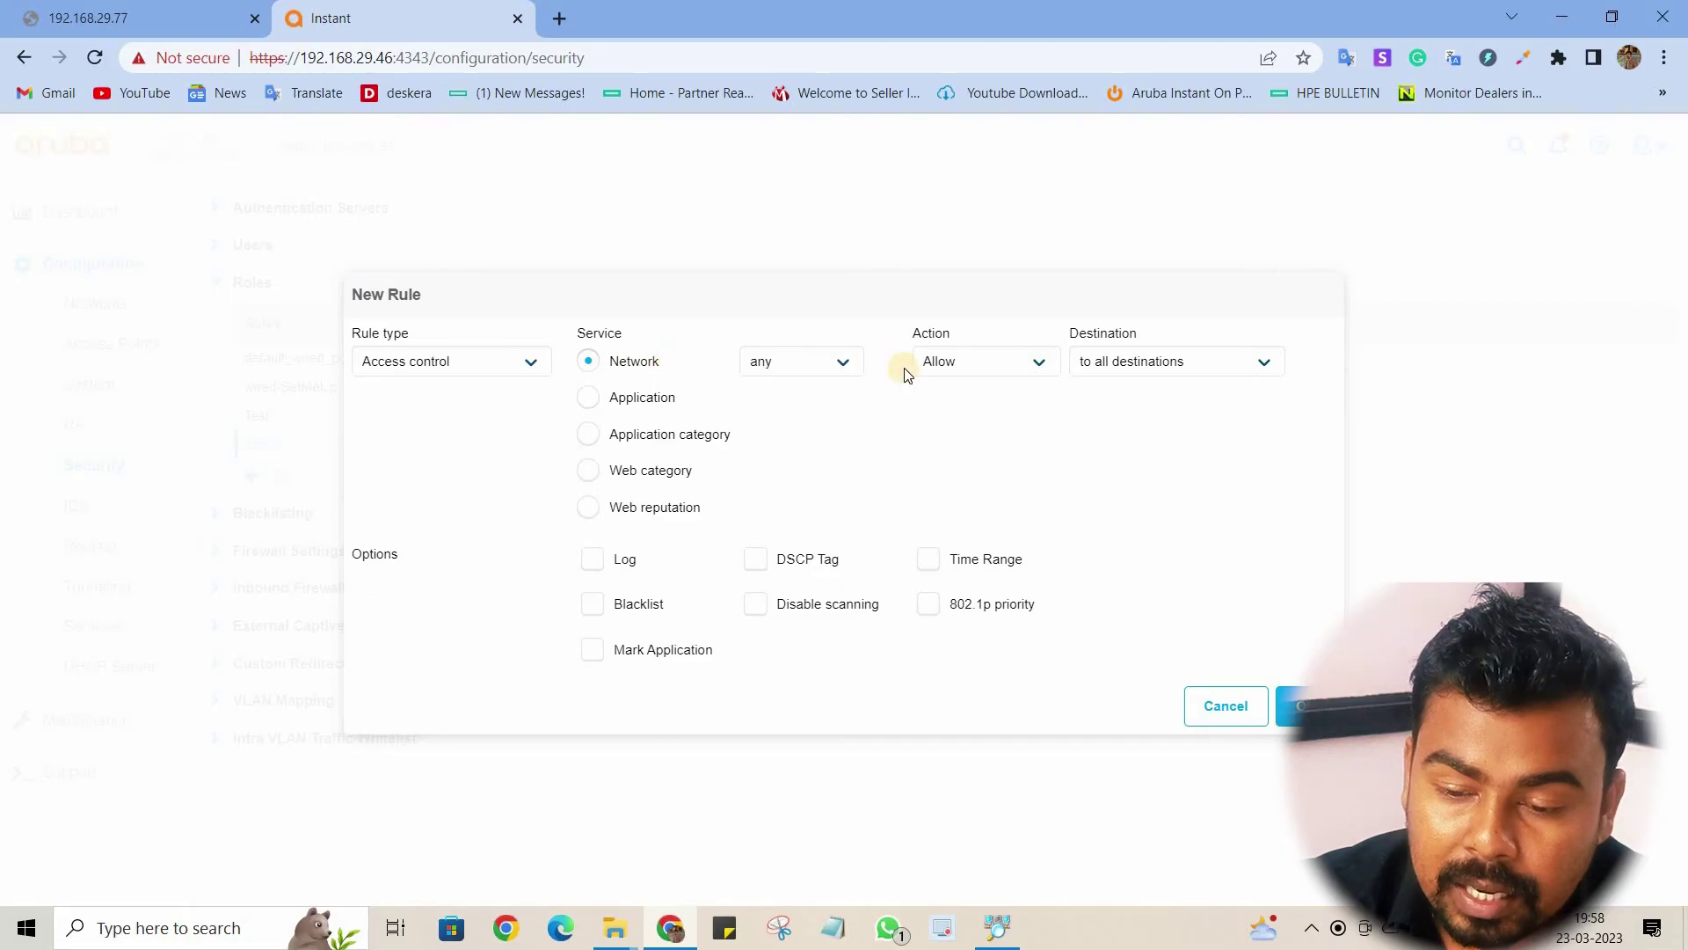
left_click(808, 363)
scroll(787, 633, "down", 3)
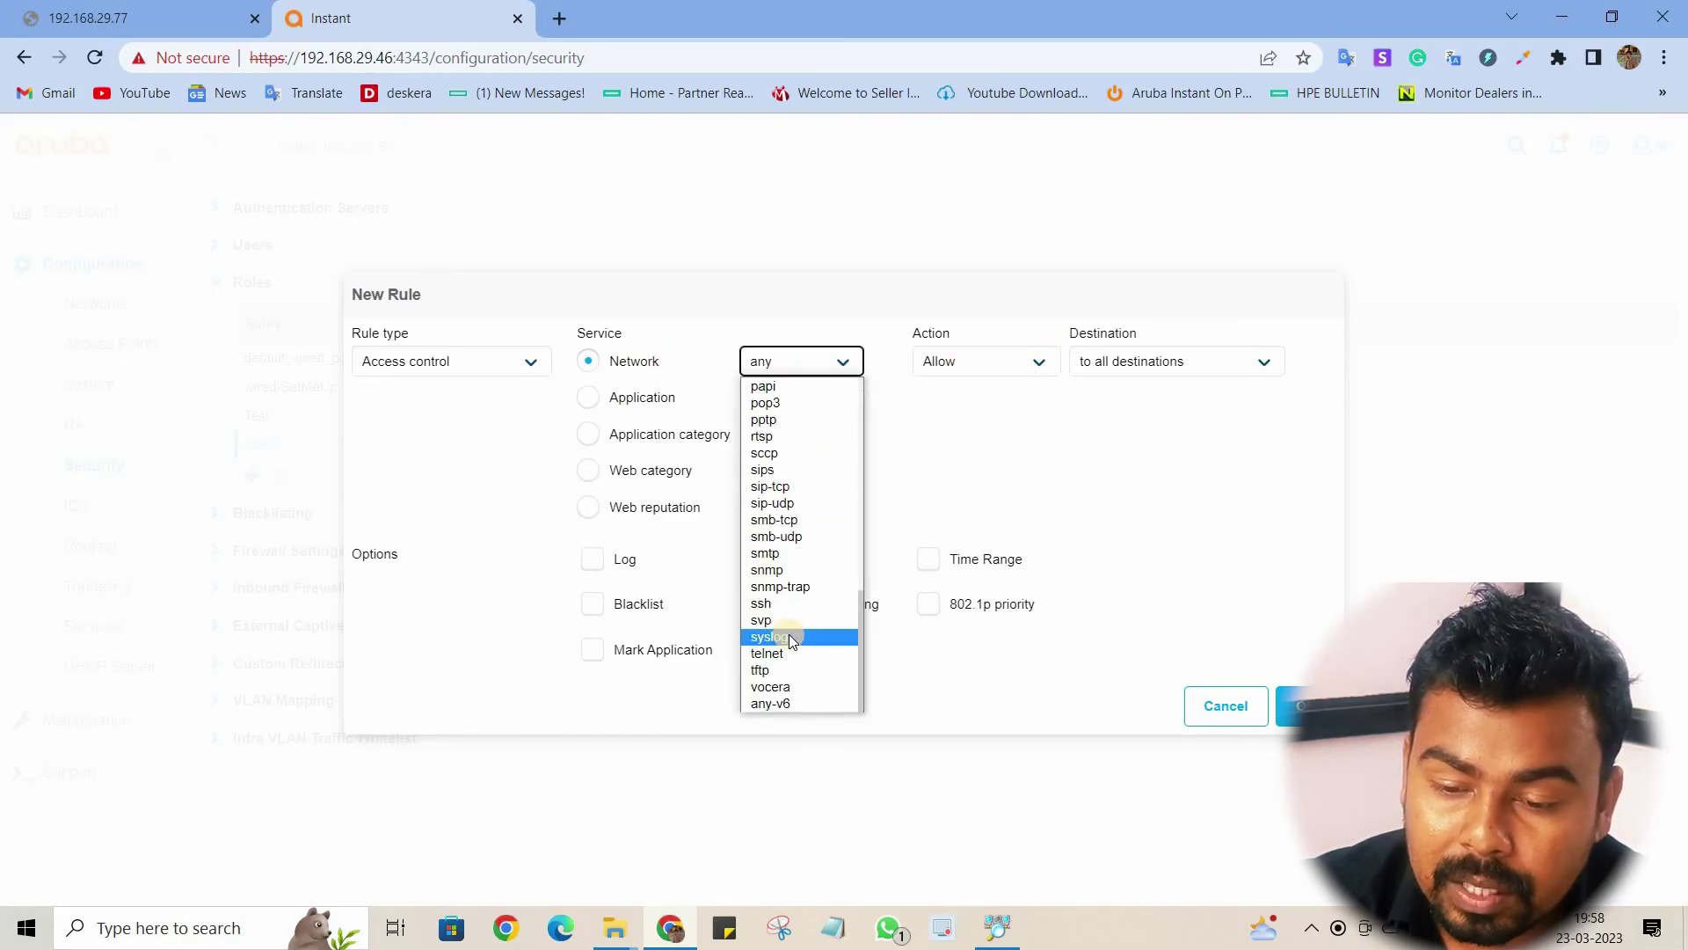
scroll(787, 616, "up", 3)
left_click(1029, 359)
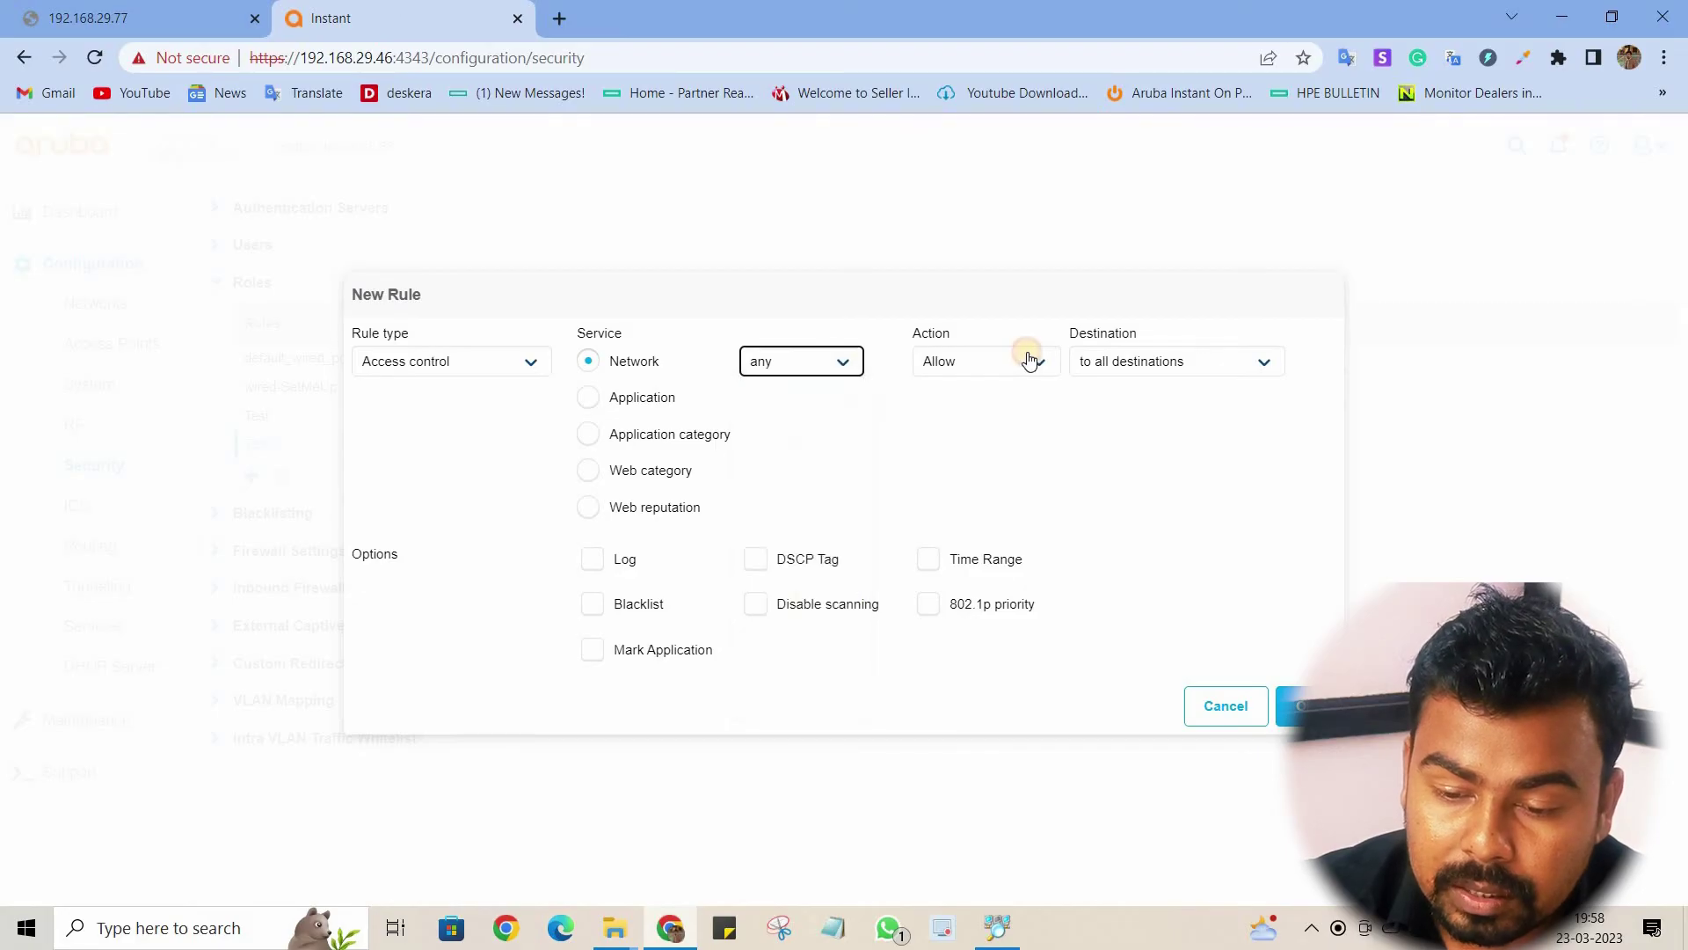
Step: Review the rule actions and the application and application-category options
left_click(1025, 361)
left_click(587, 401)
left_click(886, 372)
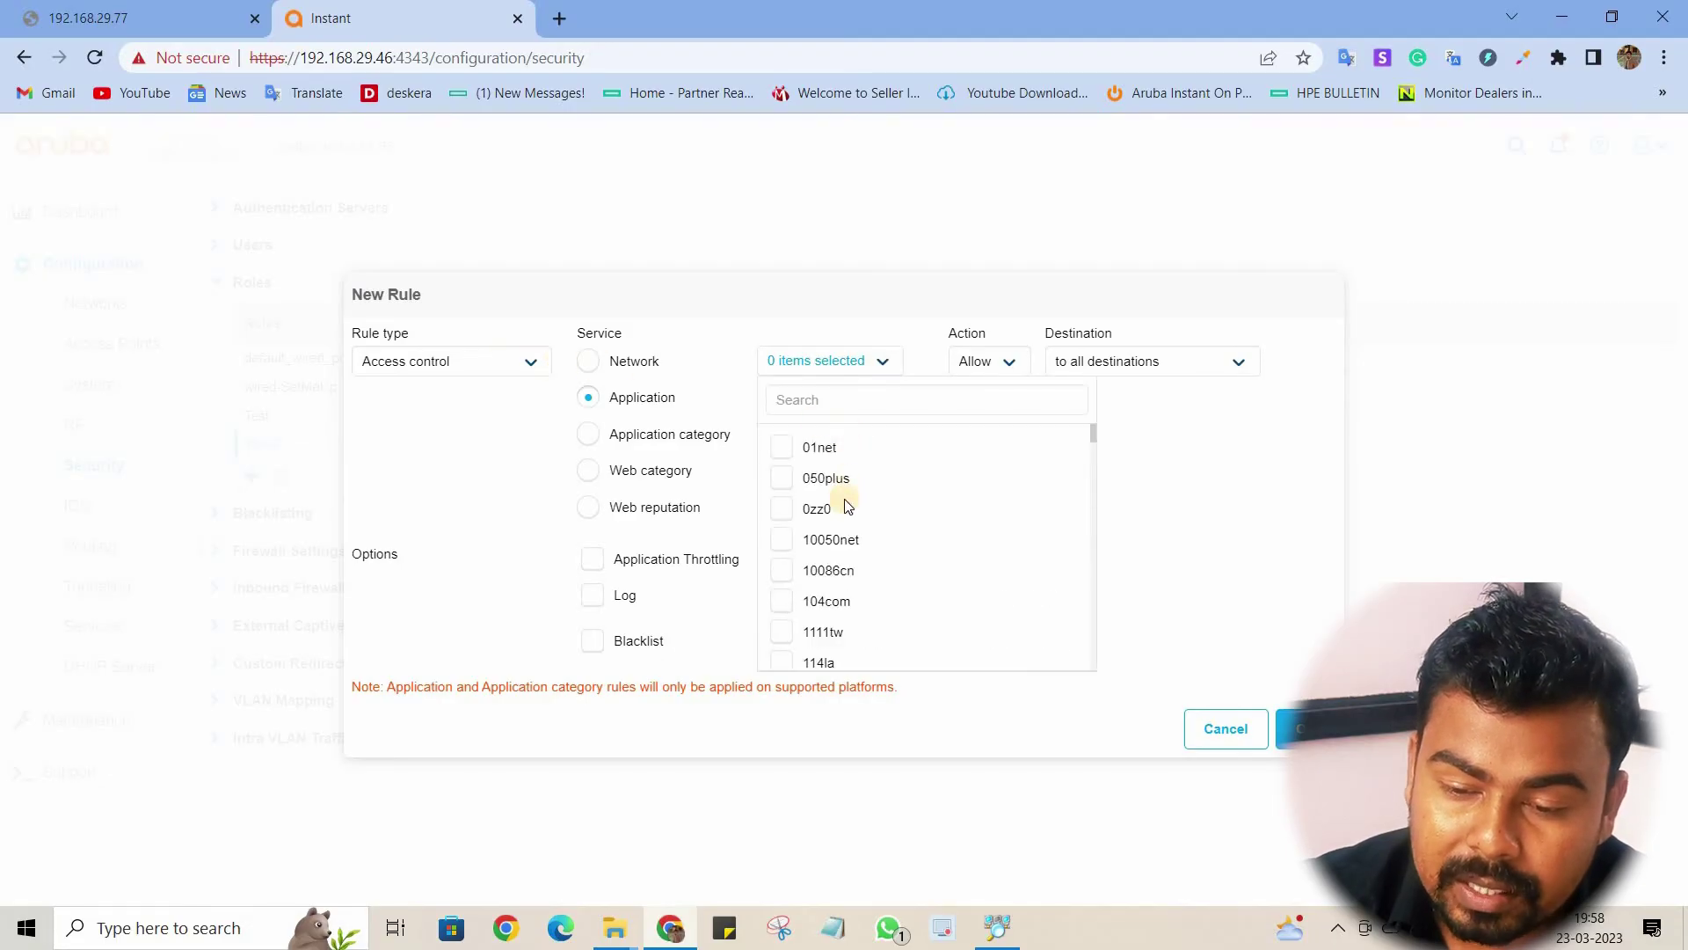
left_click(882, 363)
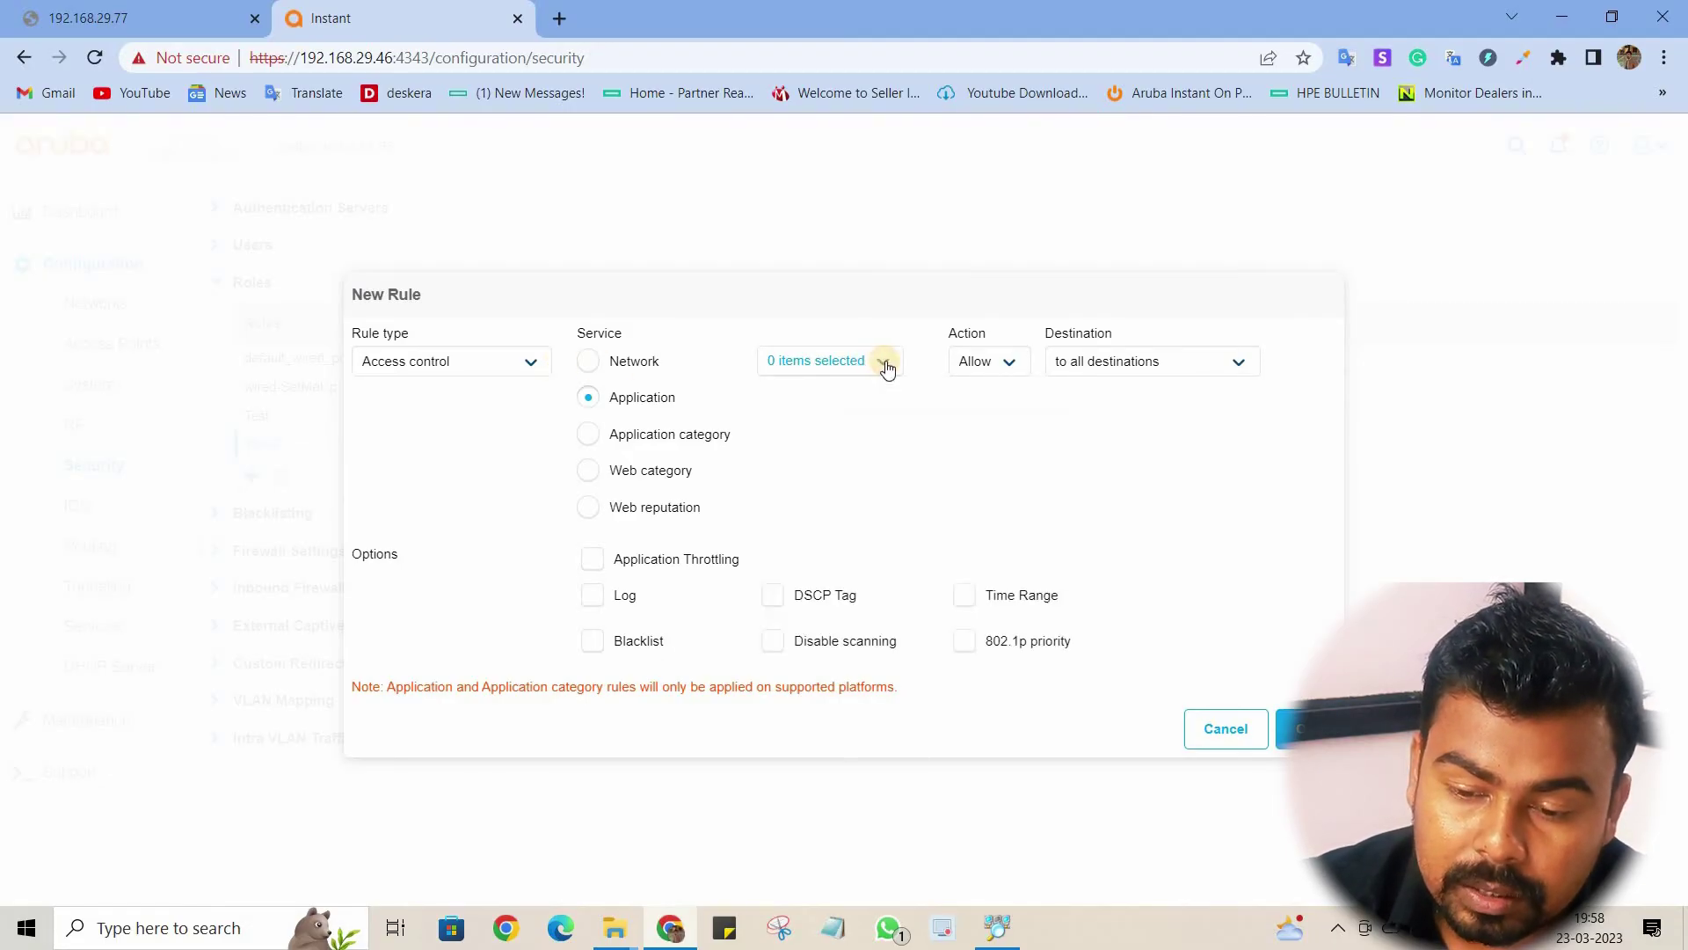
left_click(589, 436)
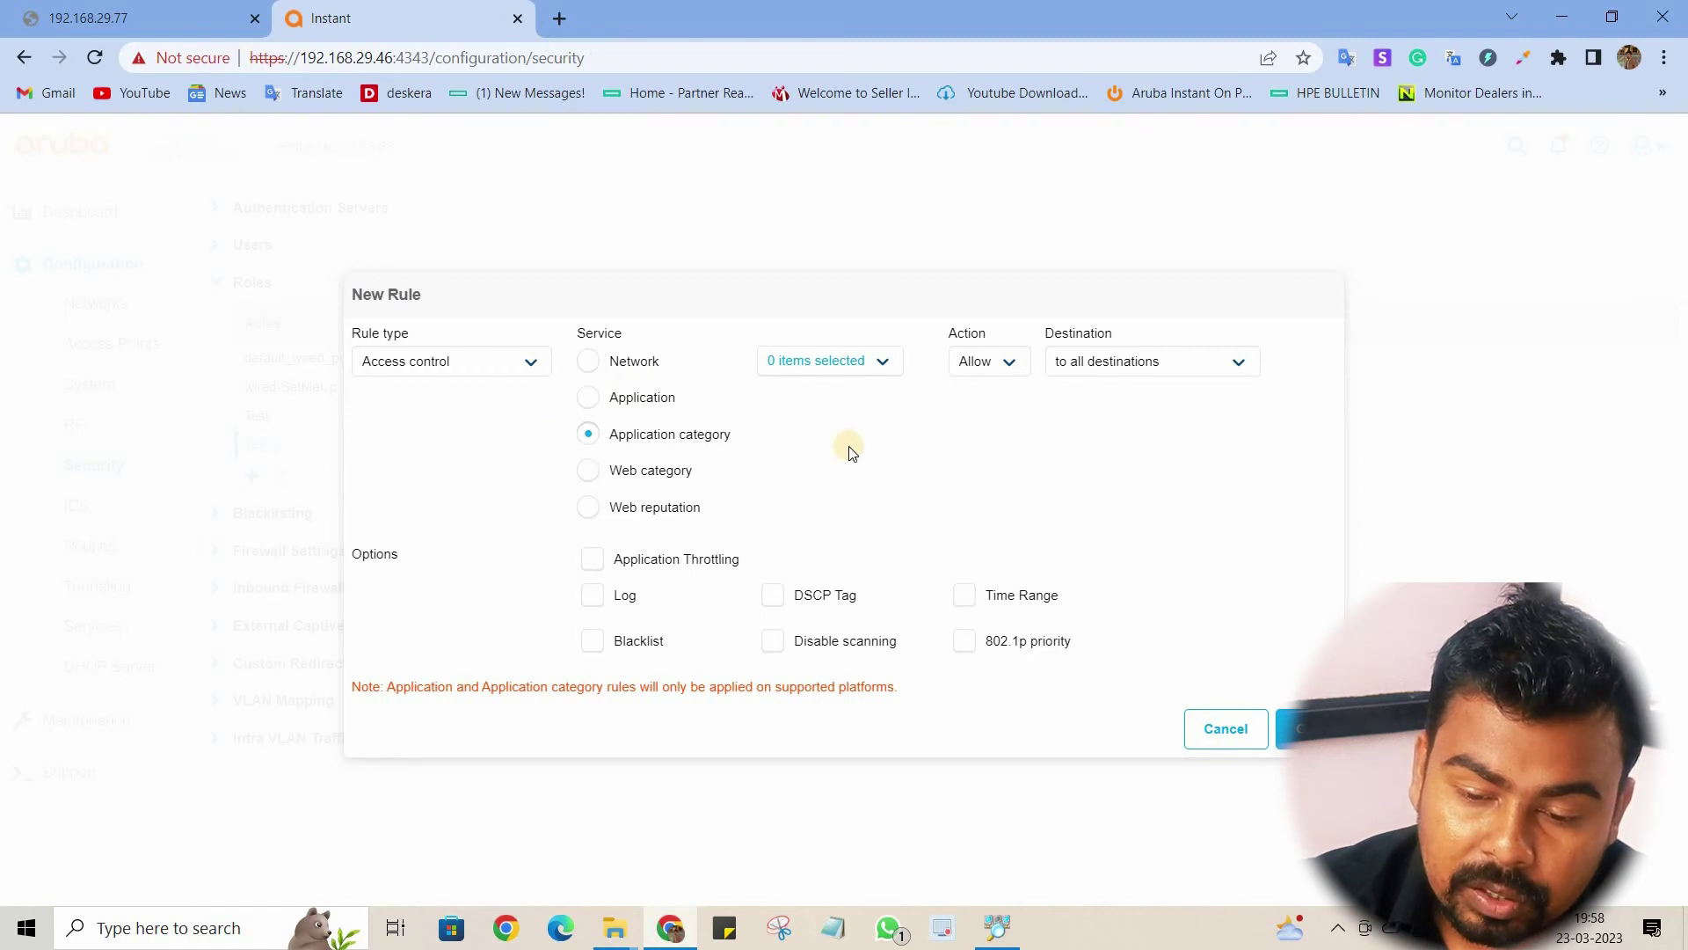
left_click(889, 368)
scroll(852, 481, "down", 5)
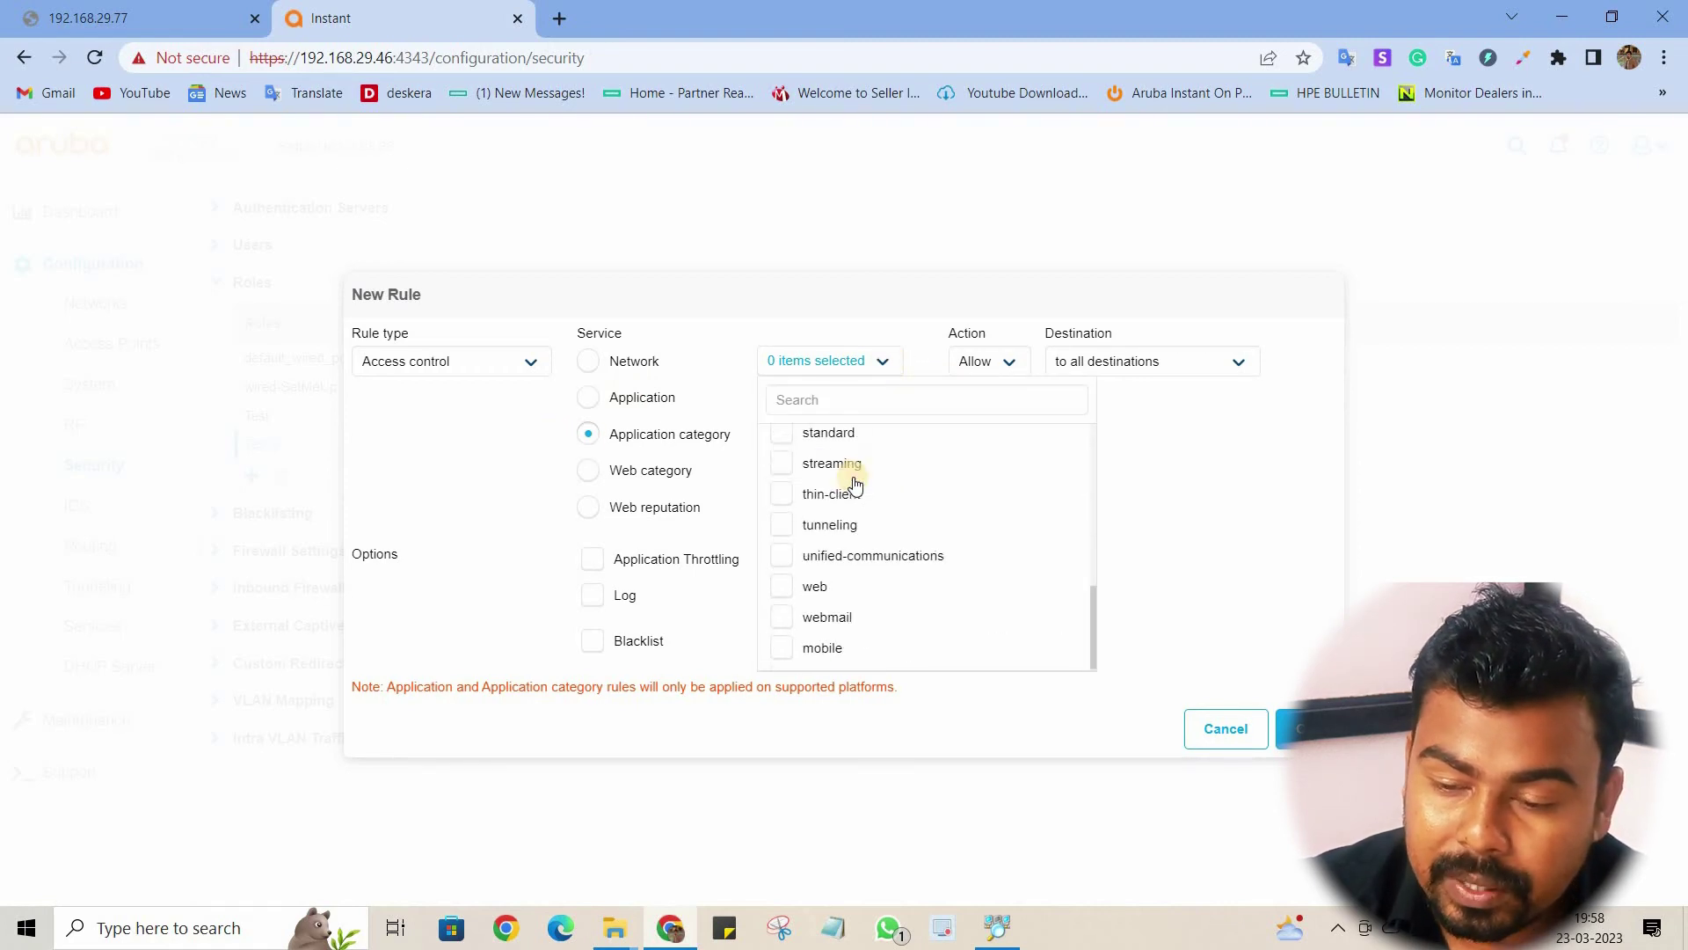
left_click(886, 362)
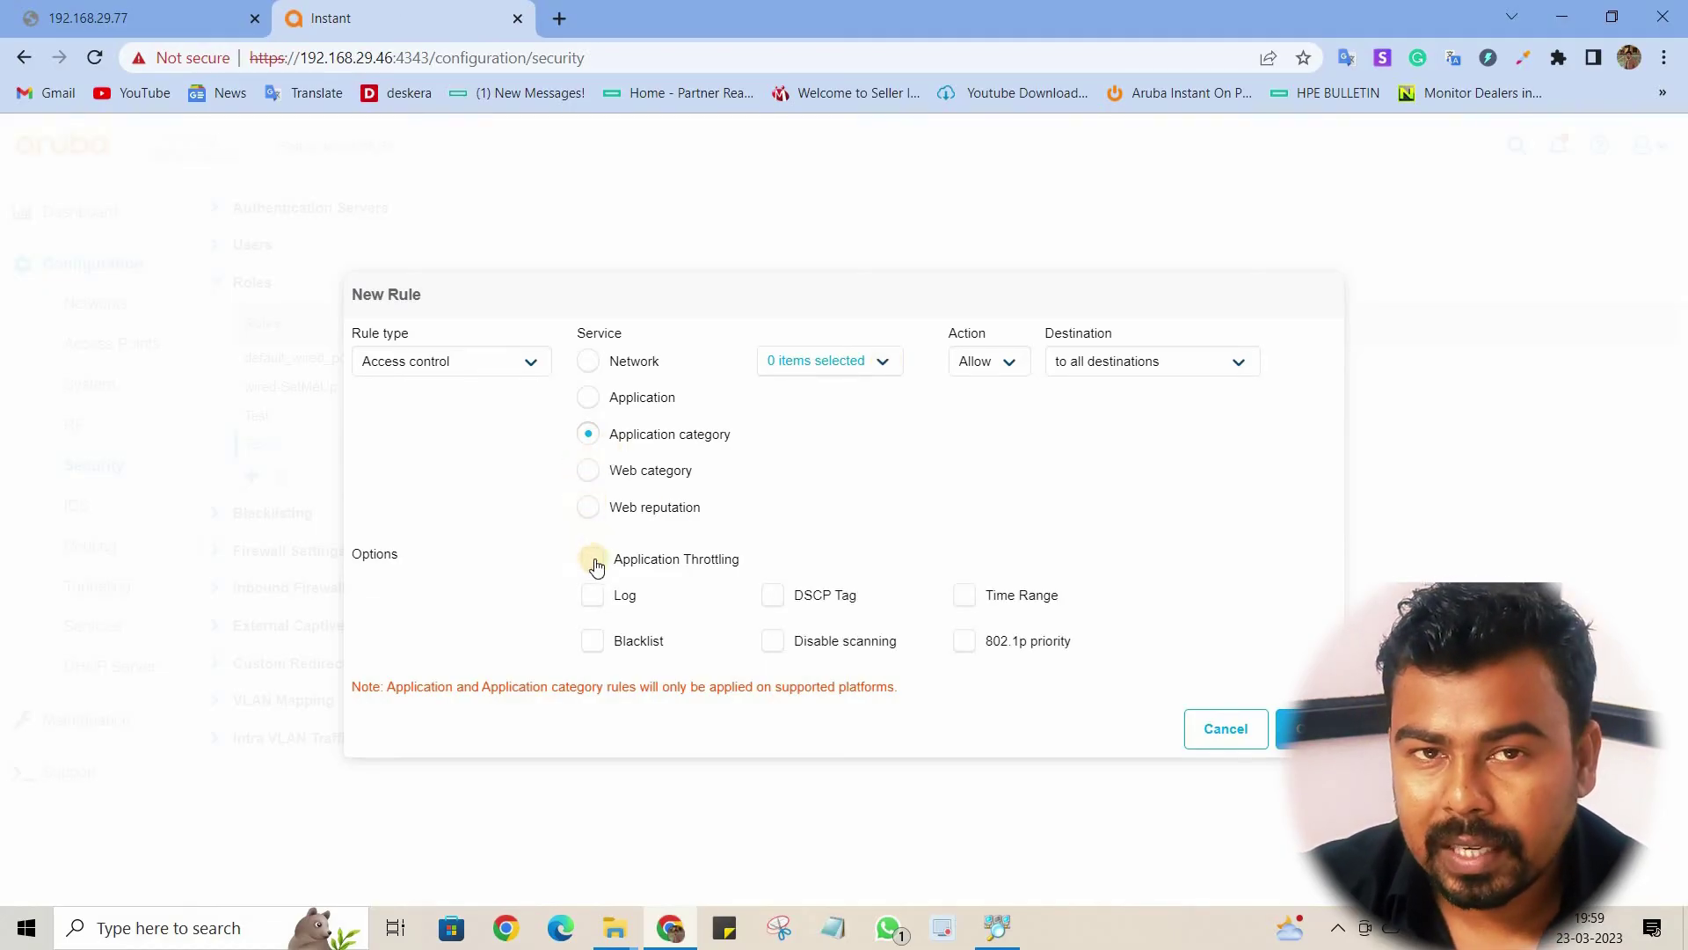
Step: Keep all destinations and make the rule a Bandwidth Contract
left_click(1132, 373)
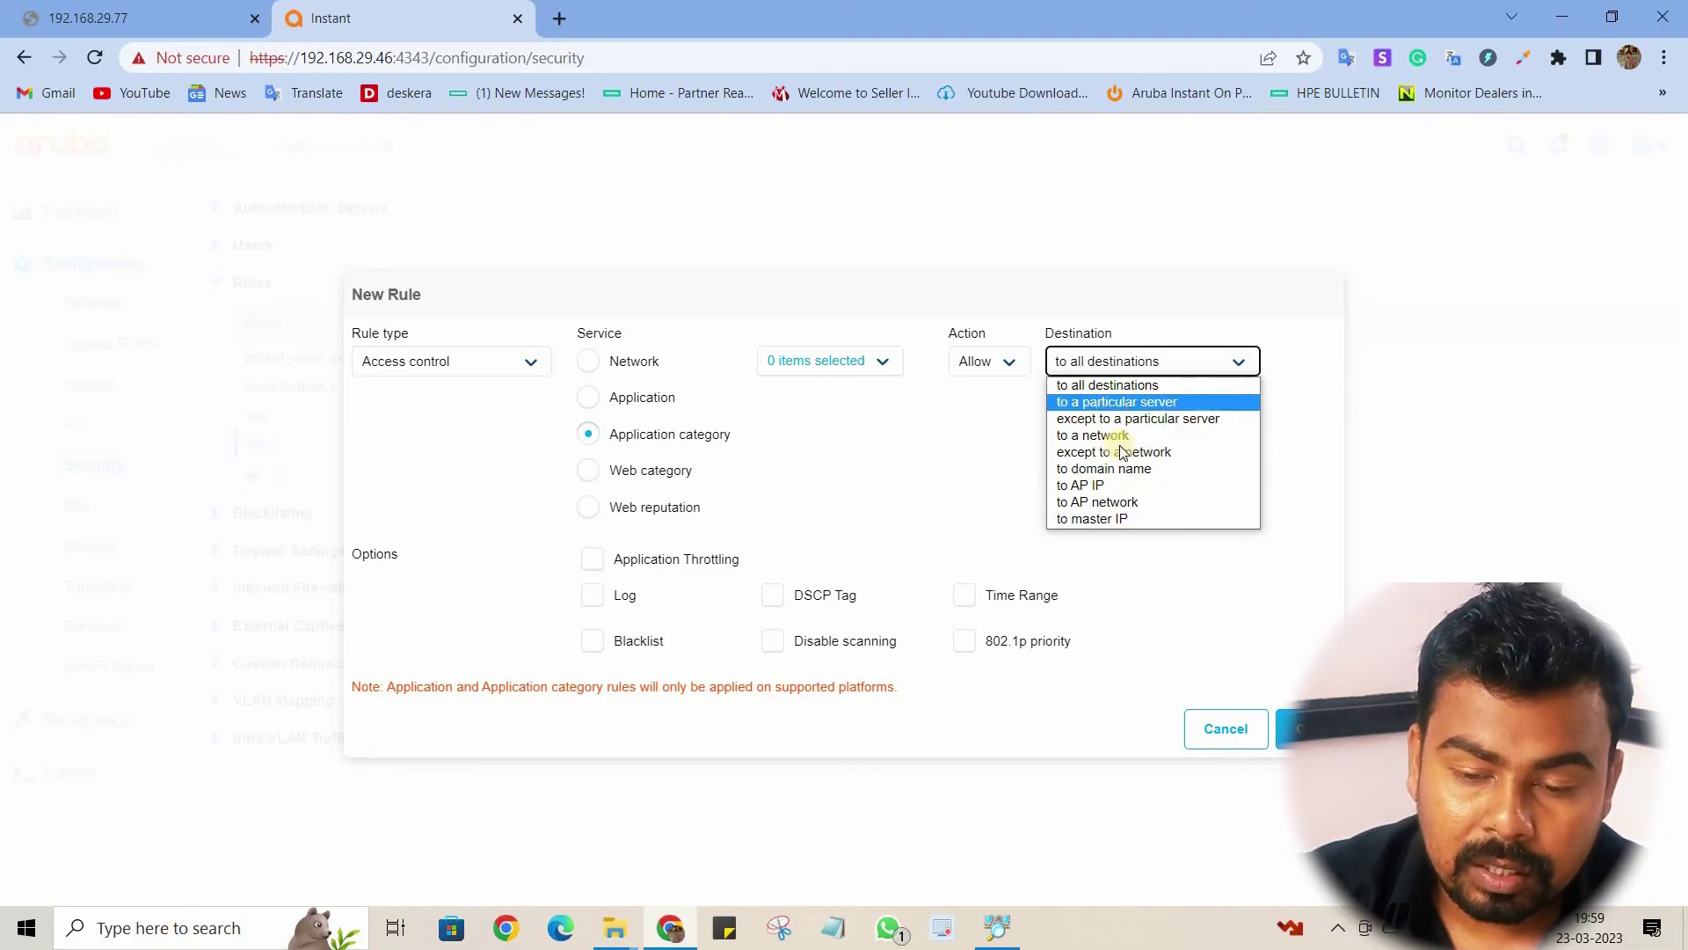
left_click(1173, 371)
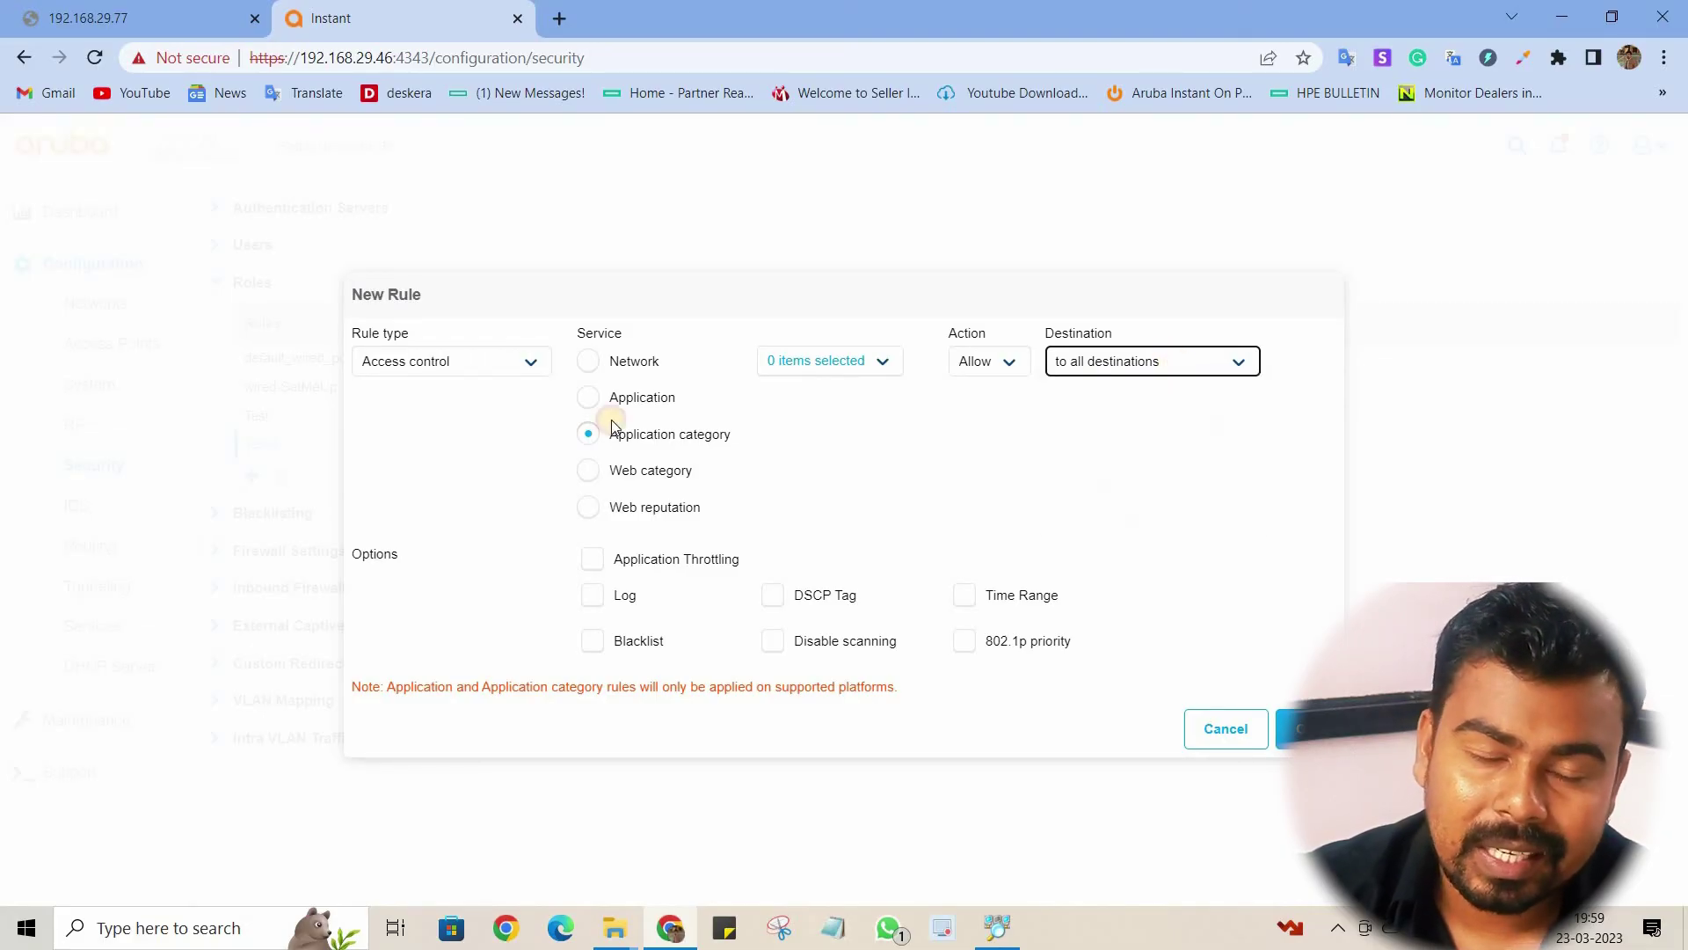
left_click(479, 369)
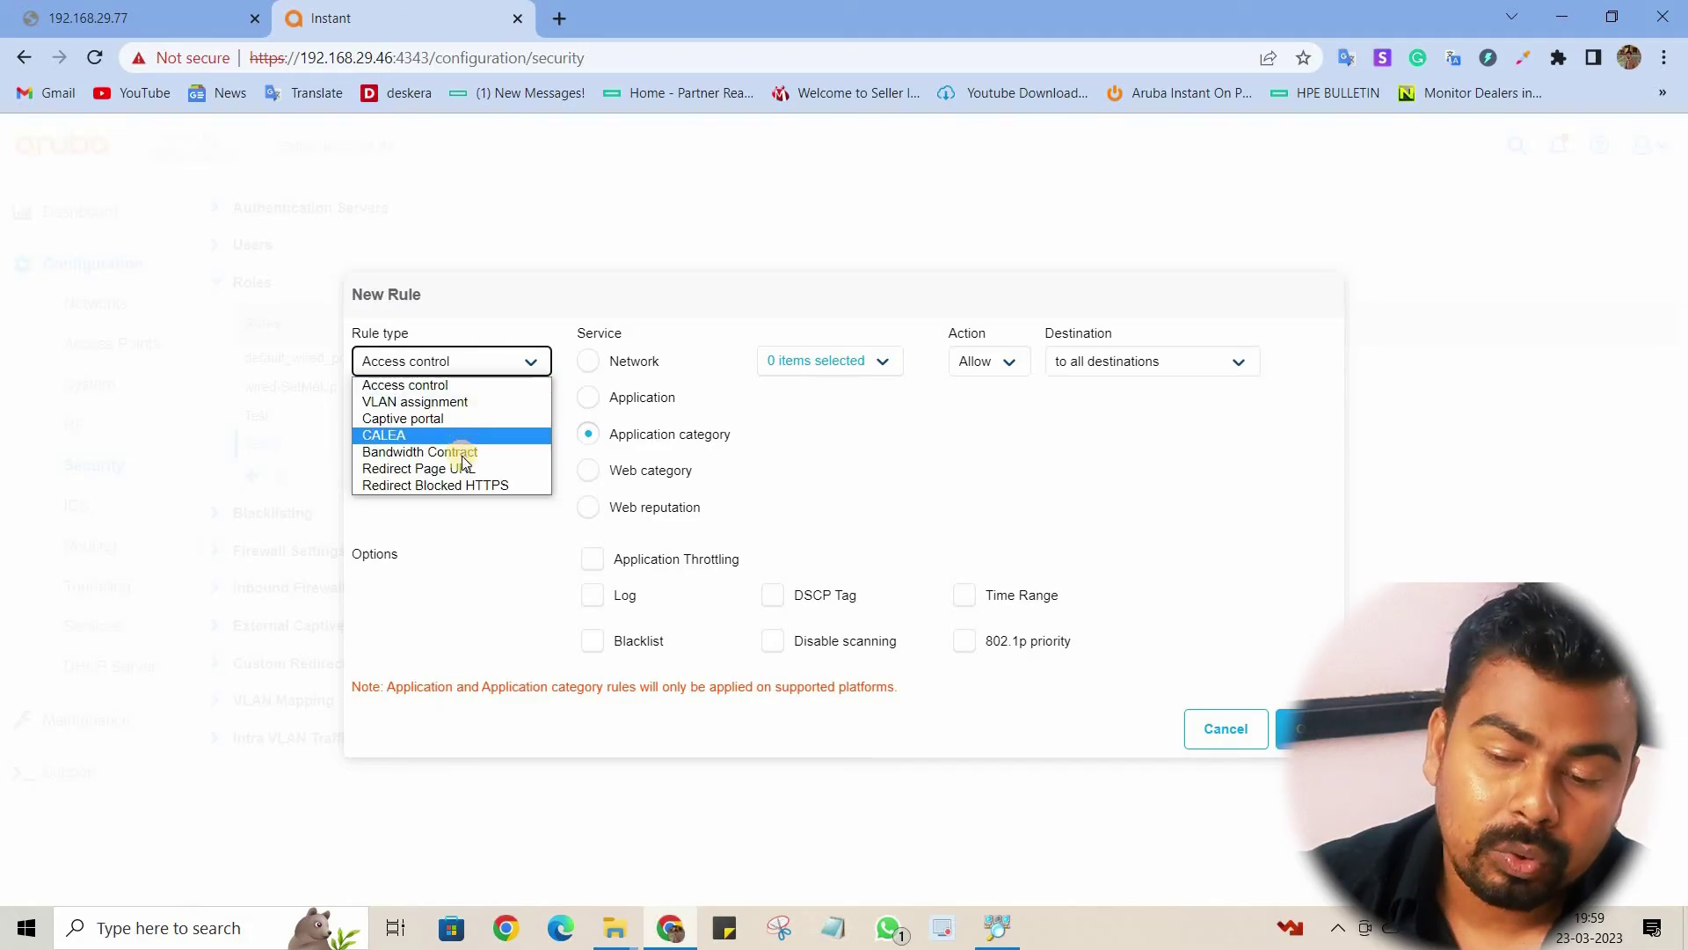
left_click(455, 452)
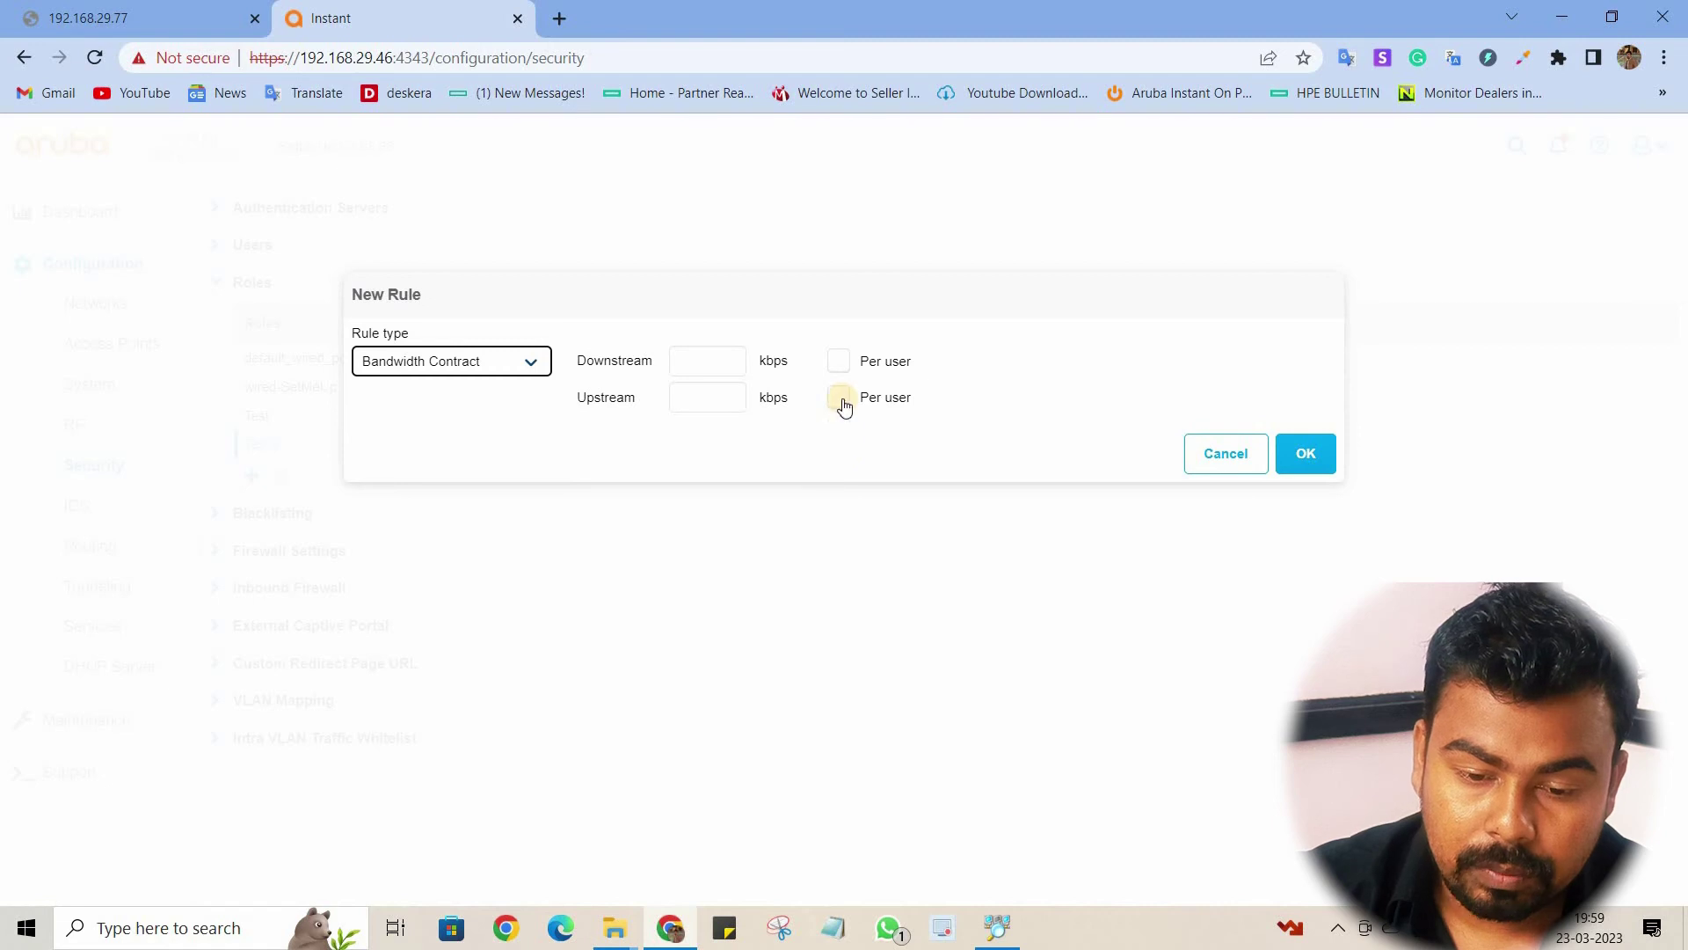
Step: Cancel the unfinished rule, glance over the Blacklisting settings, then go to the empty Routing page
left_click(1231, 456)
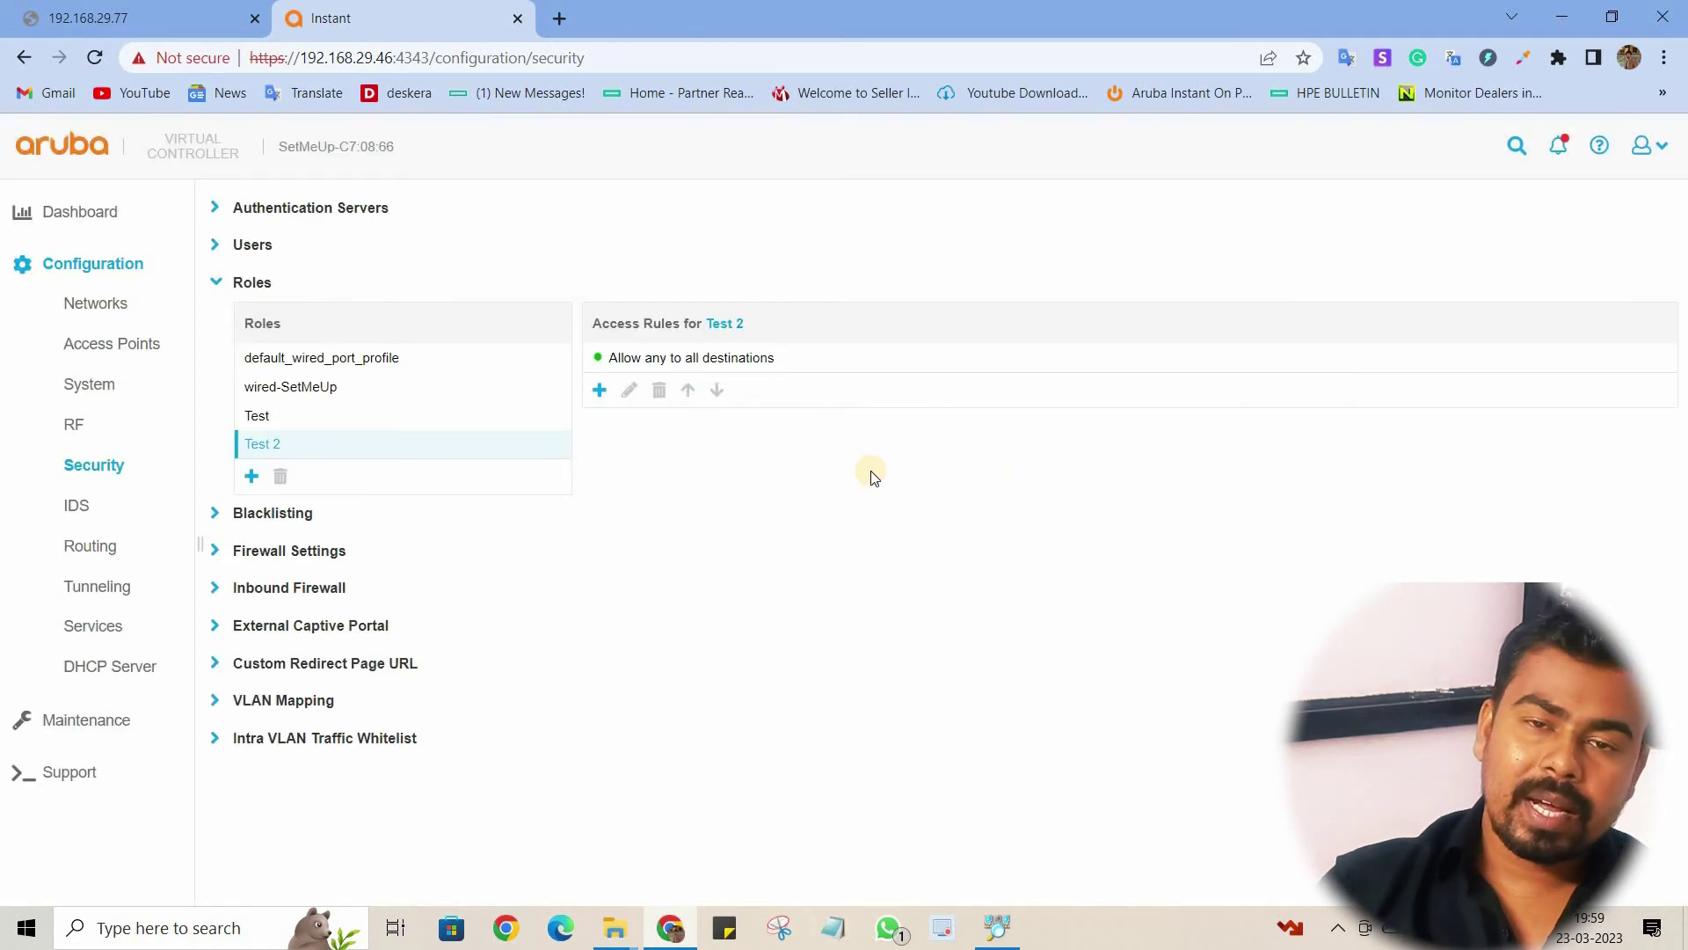
left_click(215, 281)
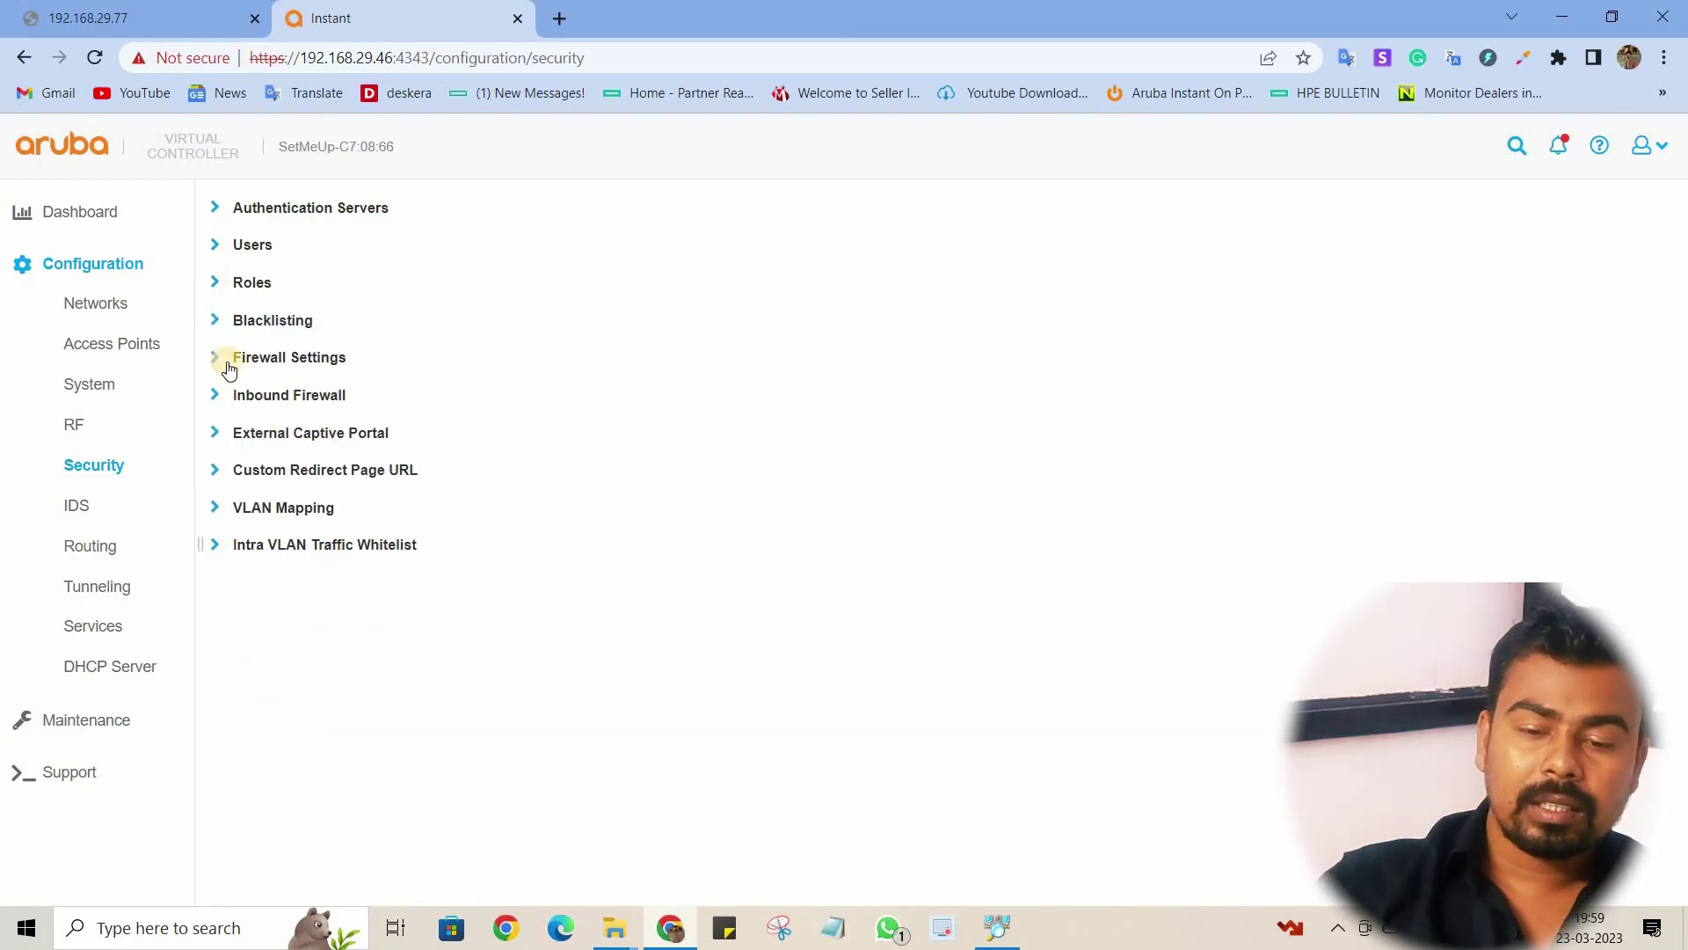
left_click(215, 321)
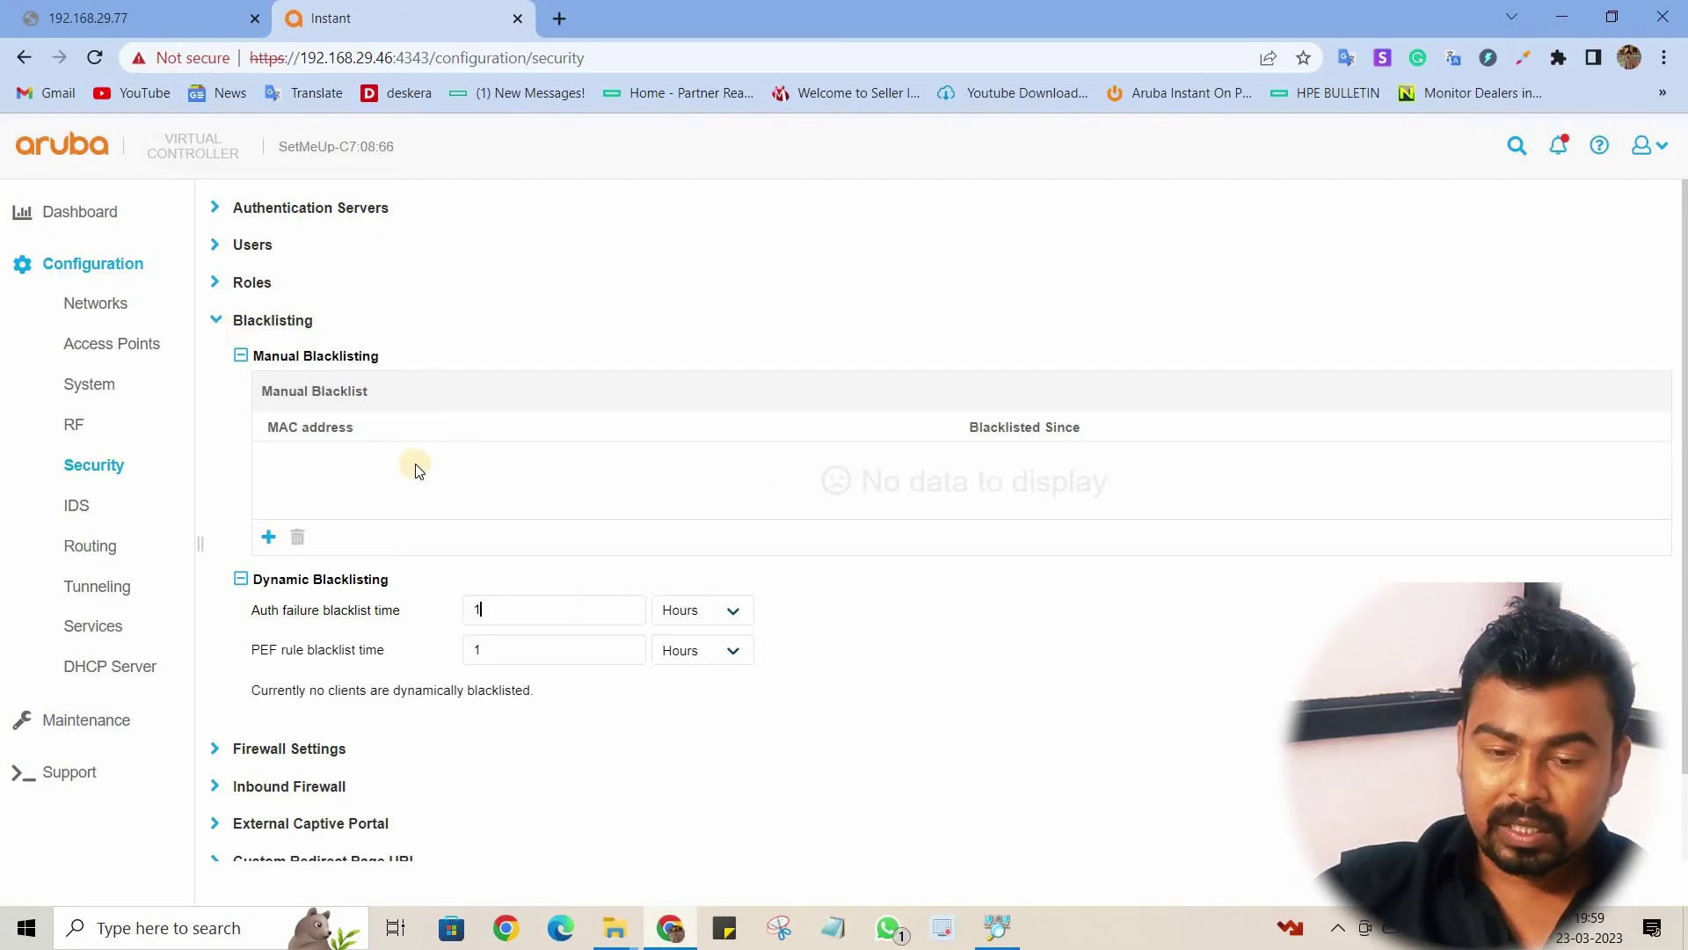
left_click(215, 322)
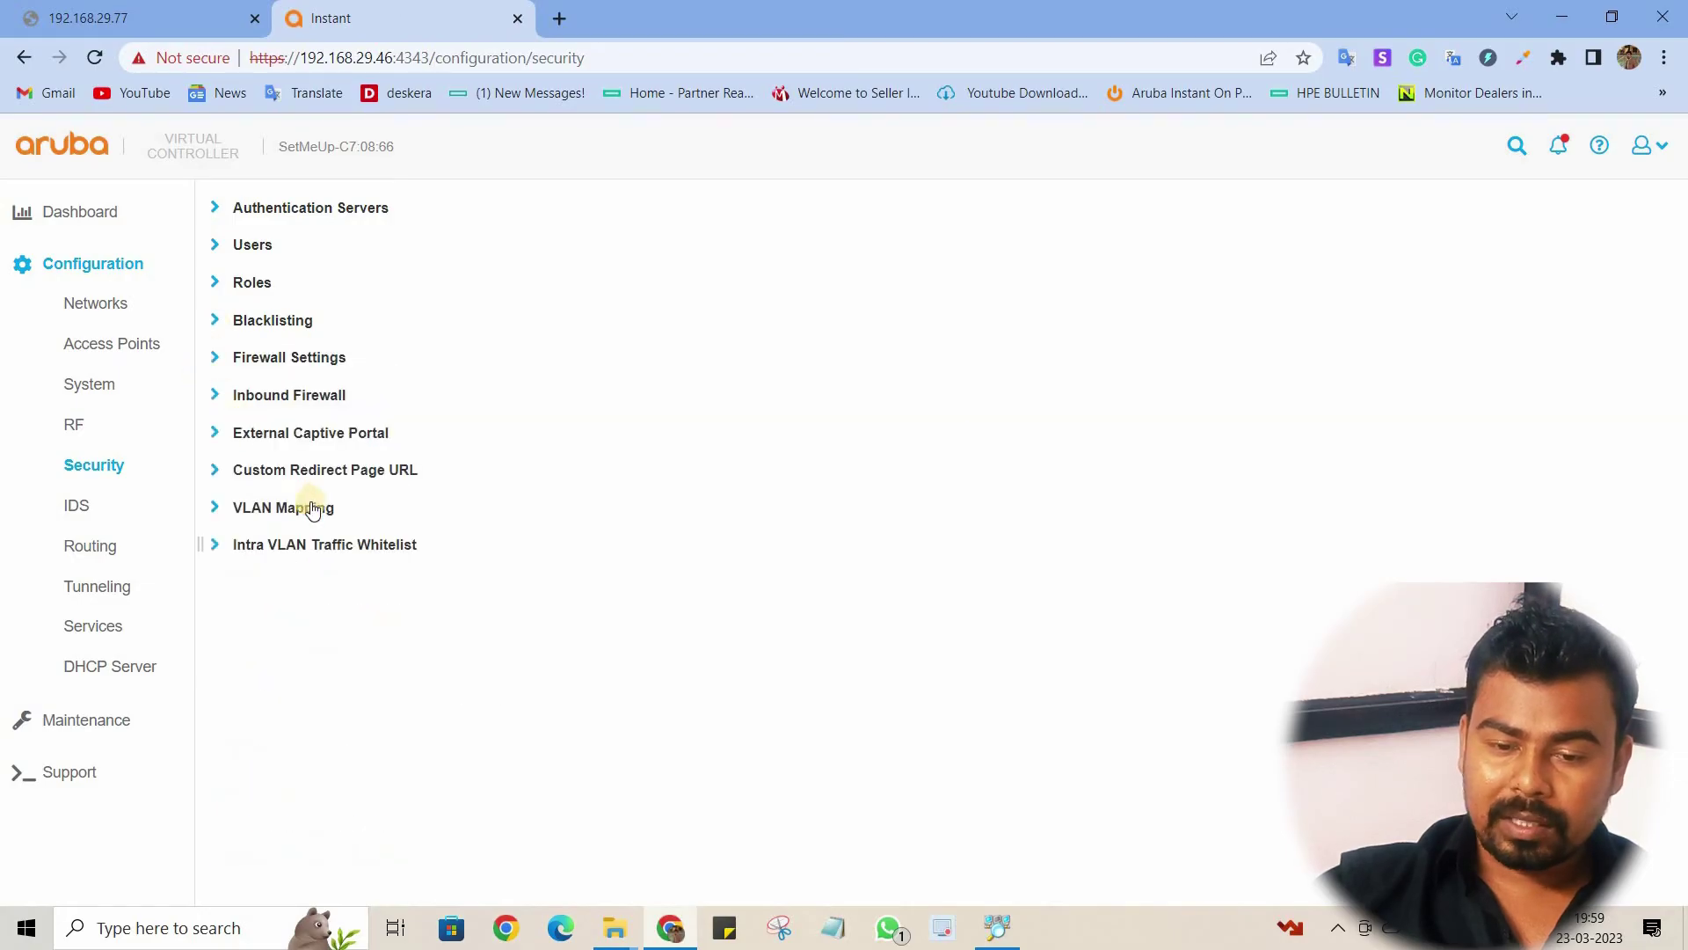
left_click(126, 546)
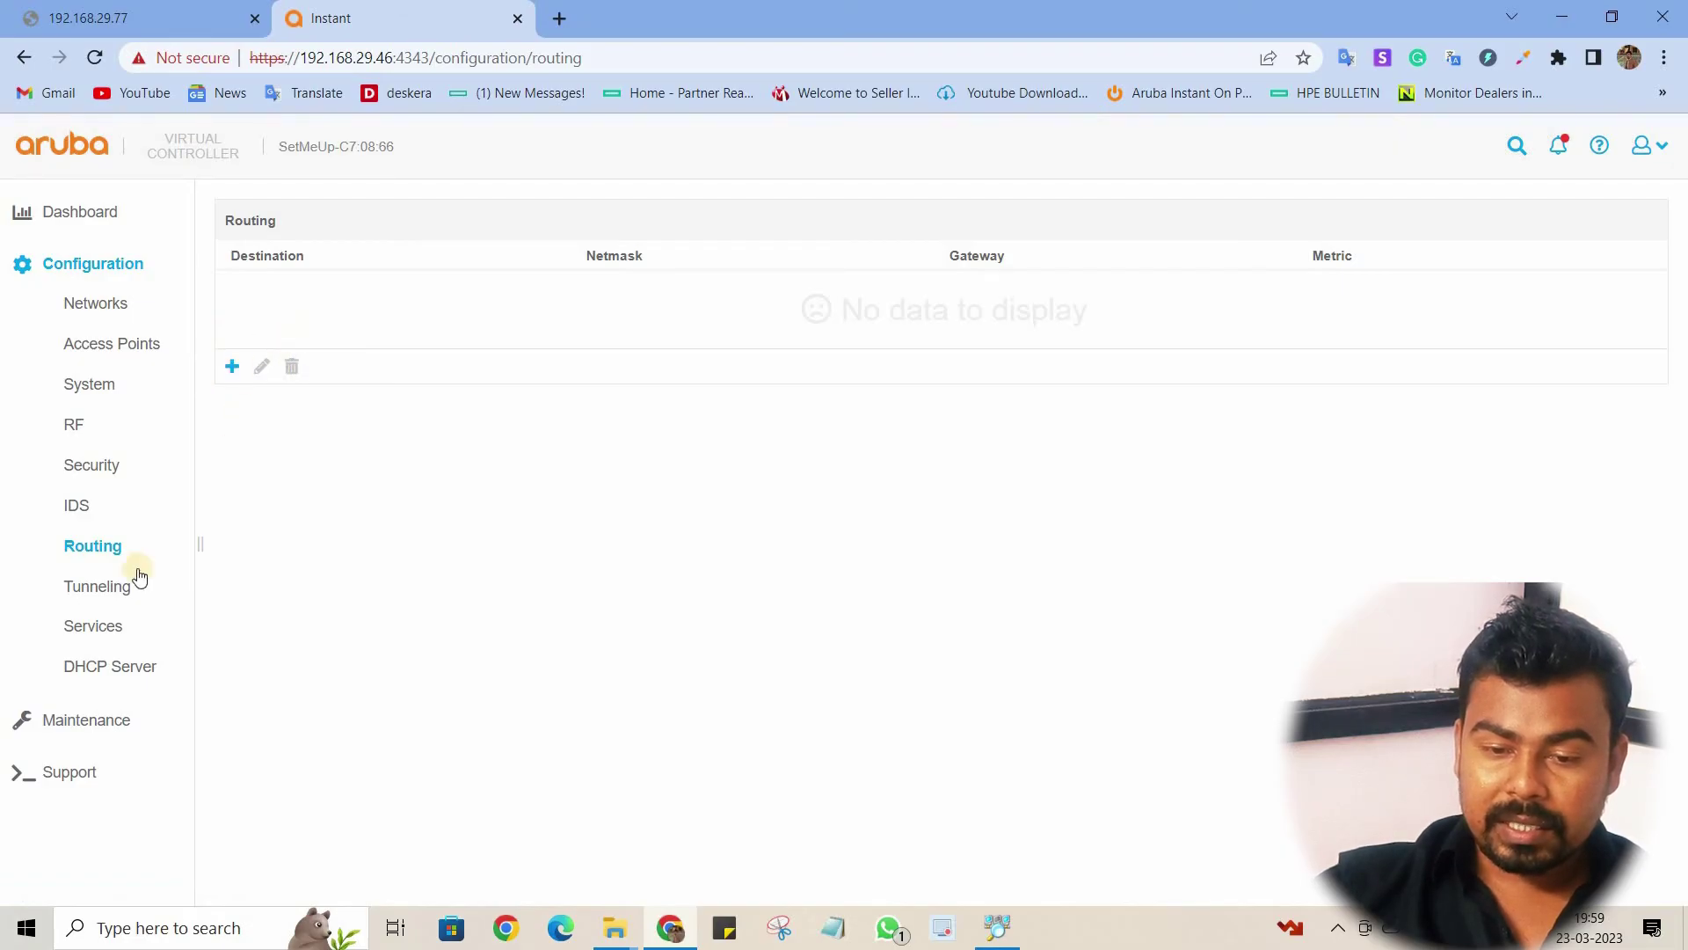
Step: Review the Tunneling and Services sections, briefly checking the Wi-Fi Calling DNS patterns
left_click(84, 589)
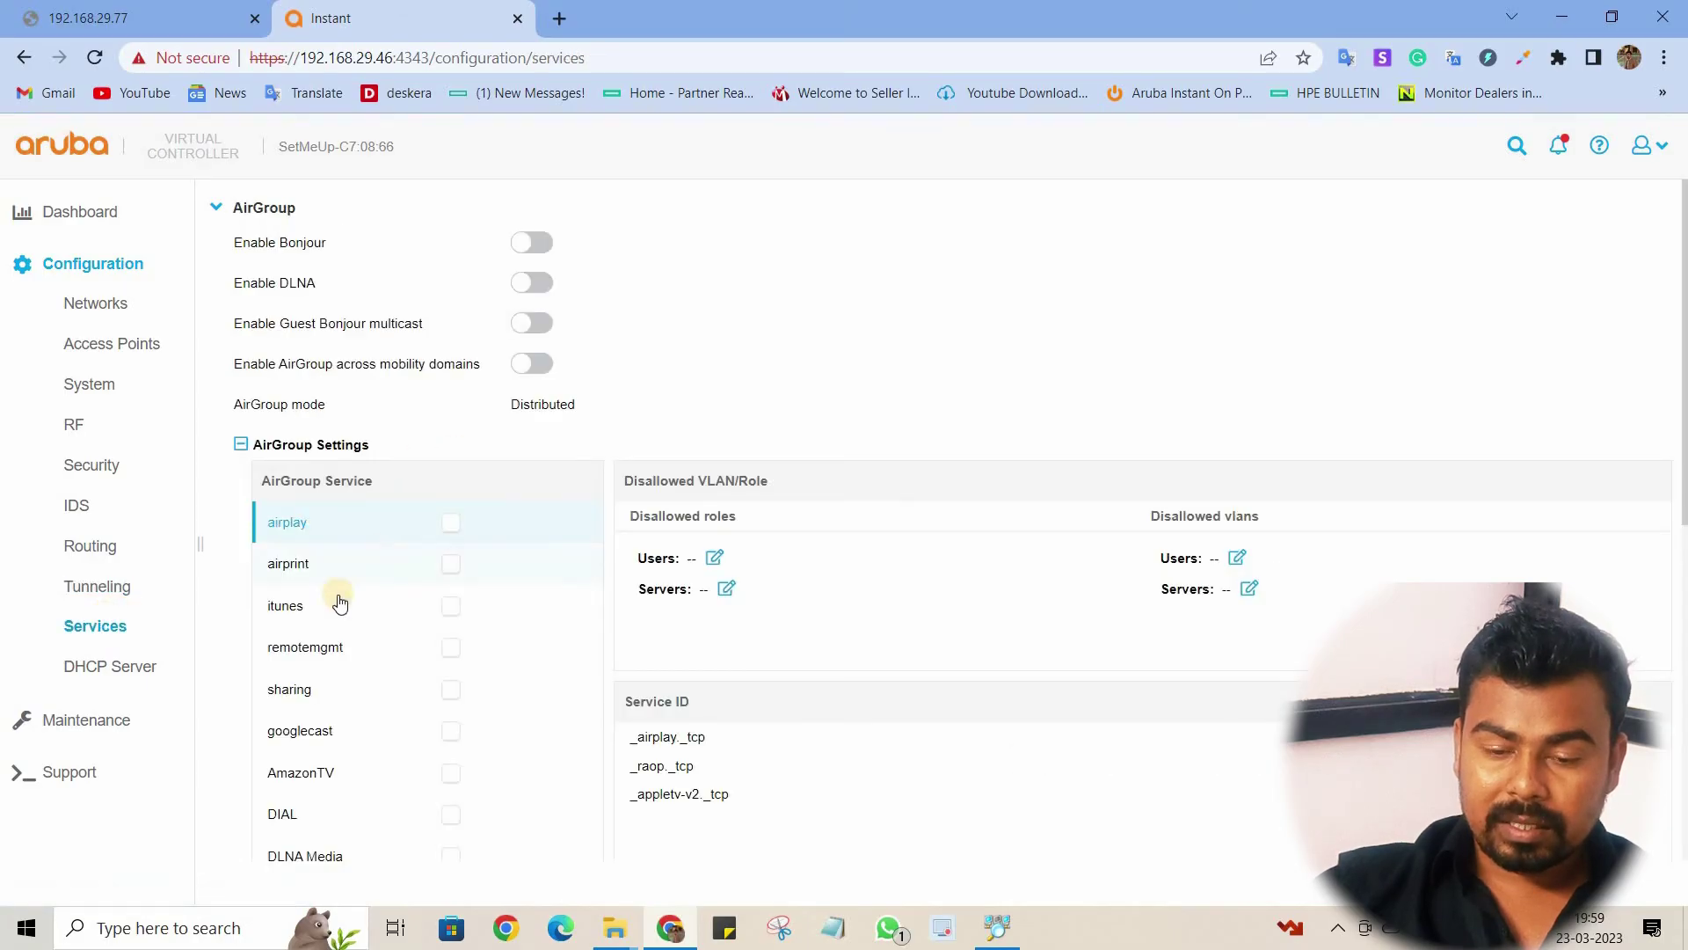
scroll(912, 592, "down", 6)
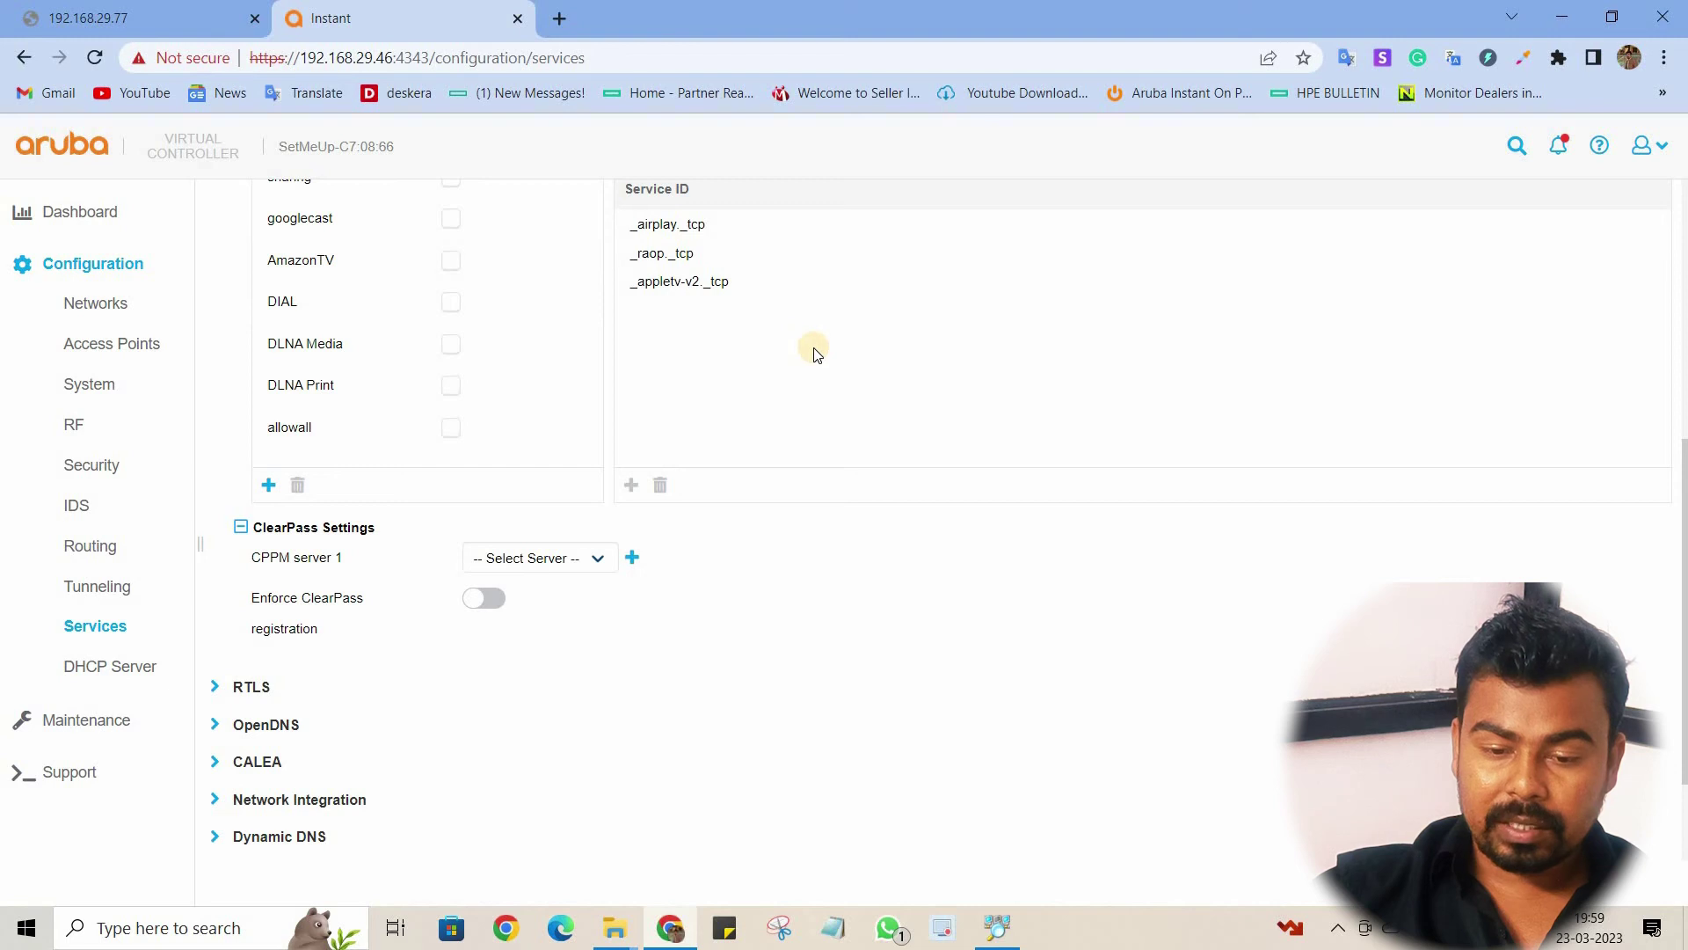
scroll(813, 352, "up", 3)
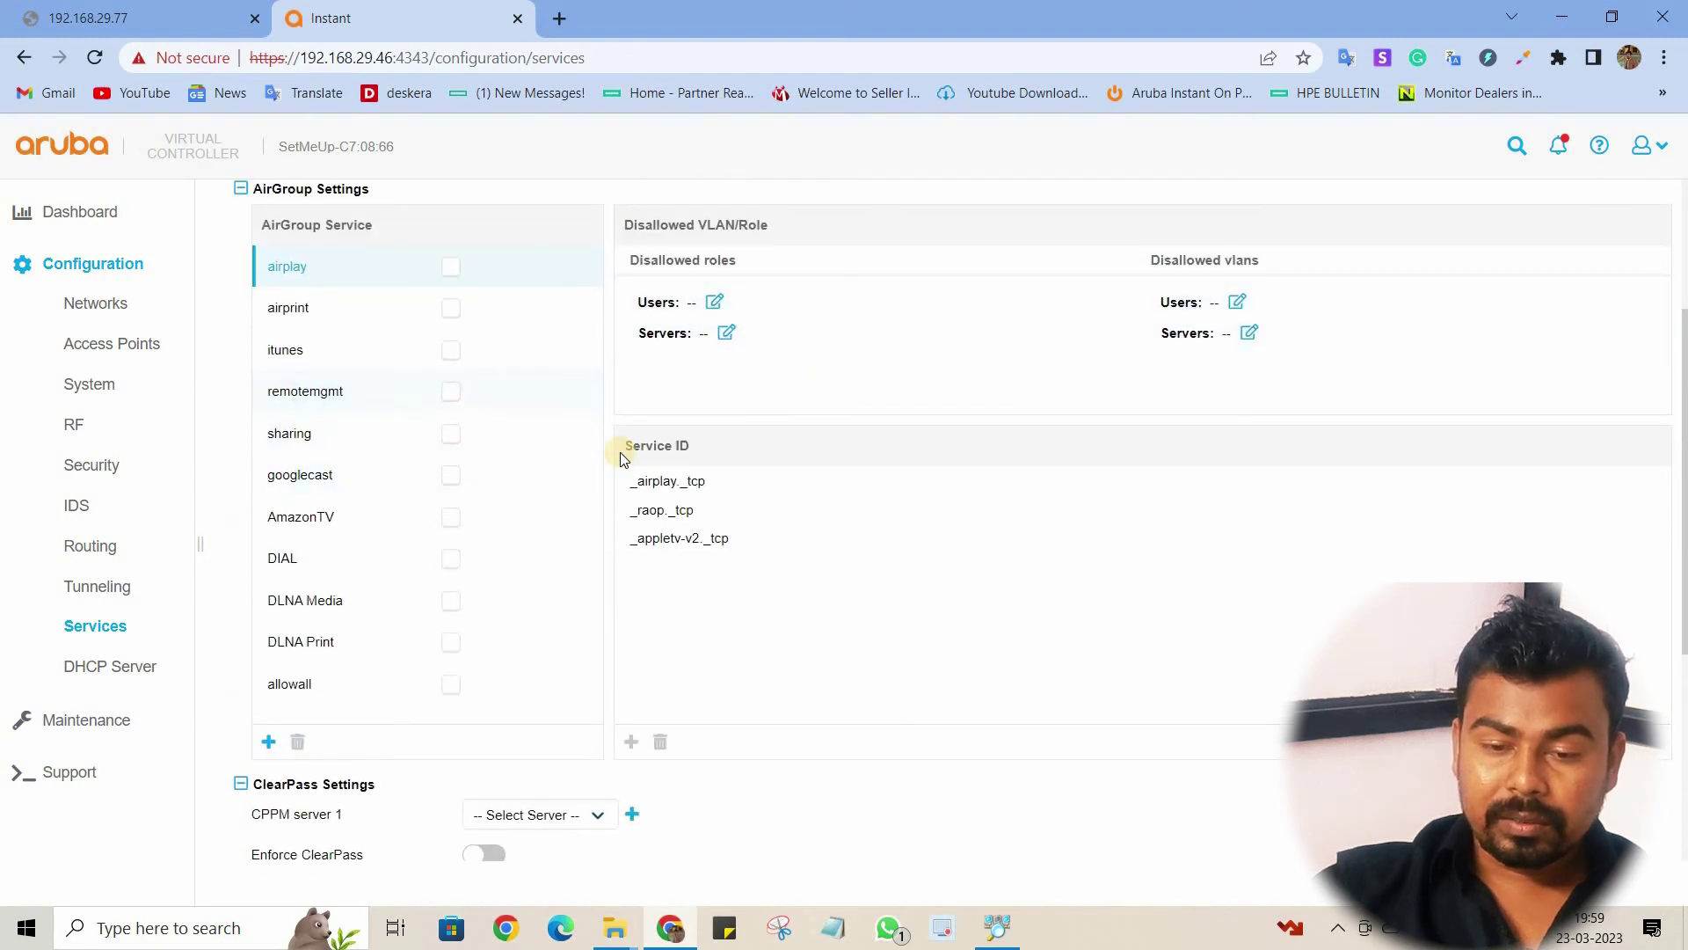
scroll(466, 577, "down", 5)
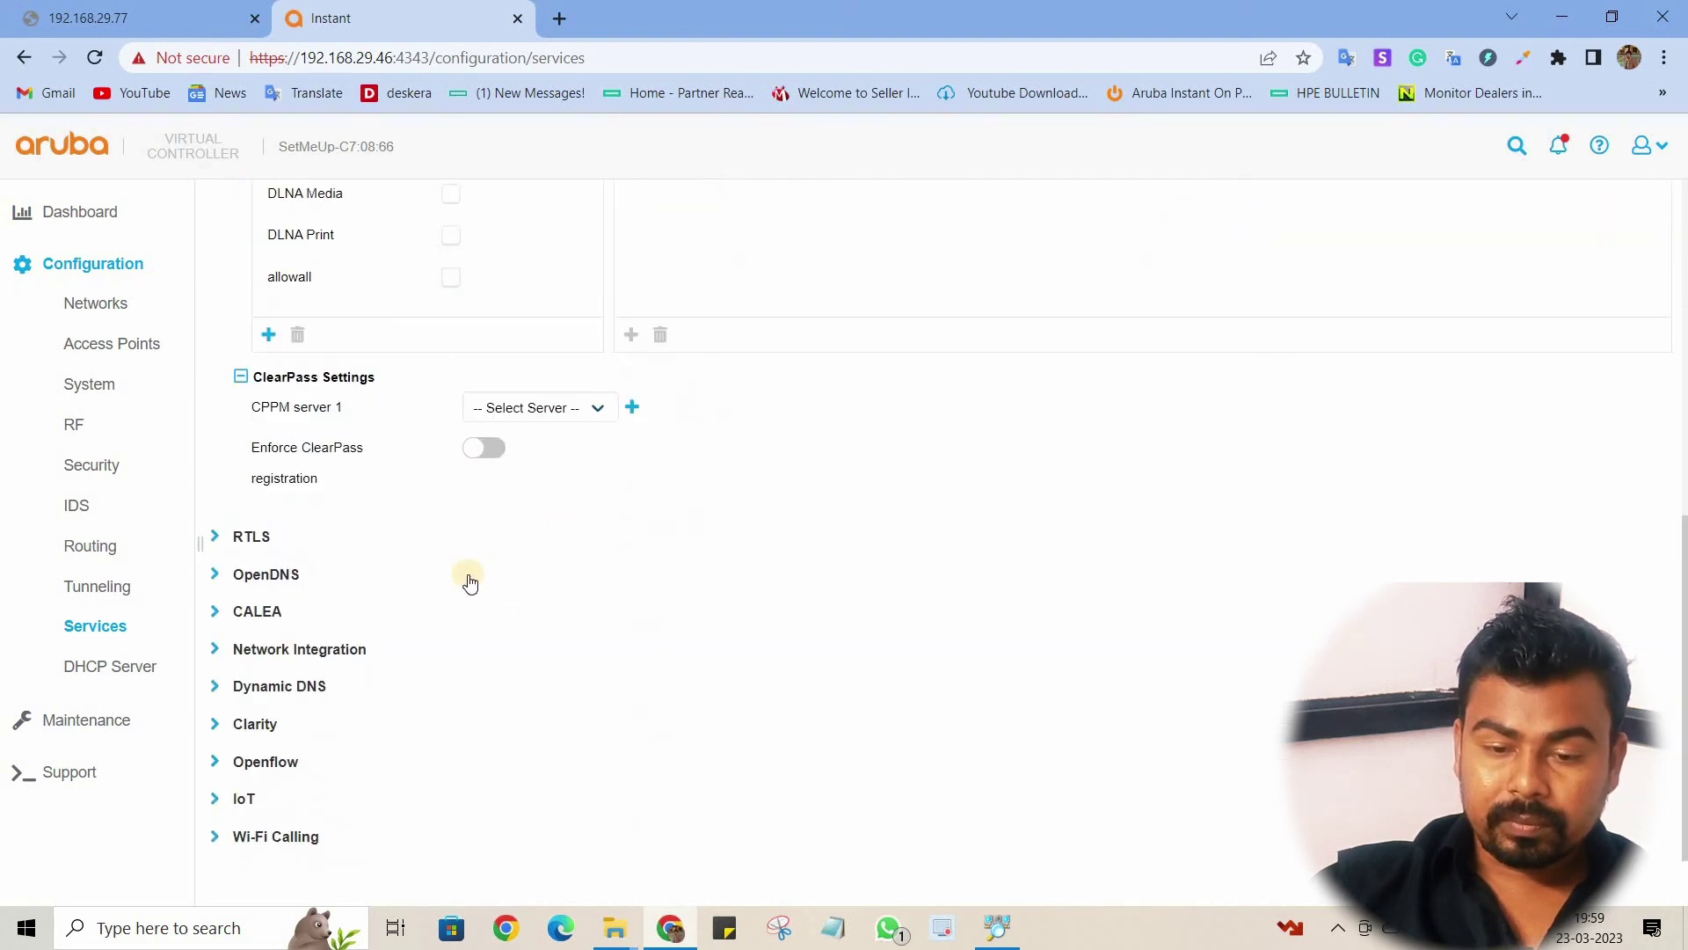
left_click(247, 836)
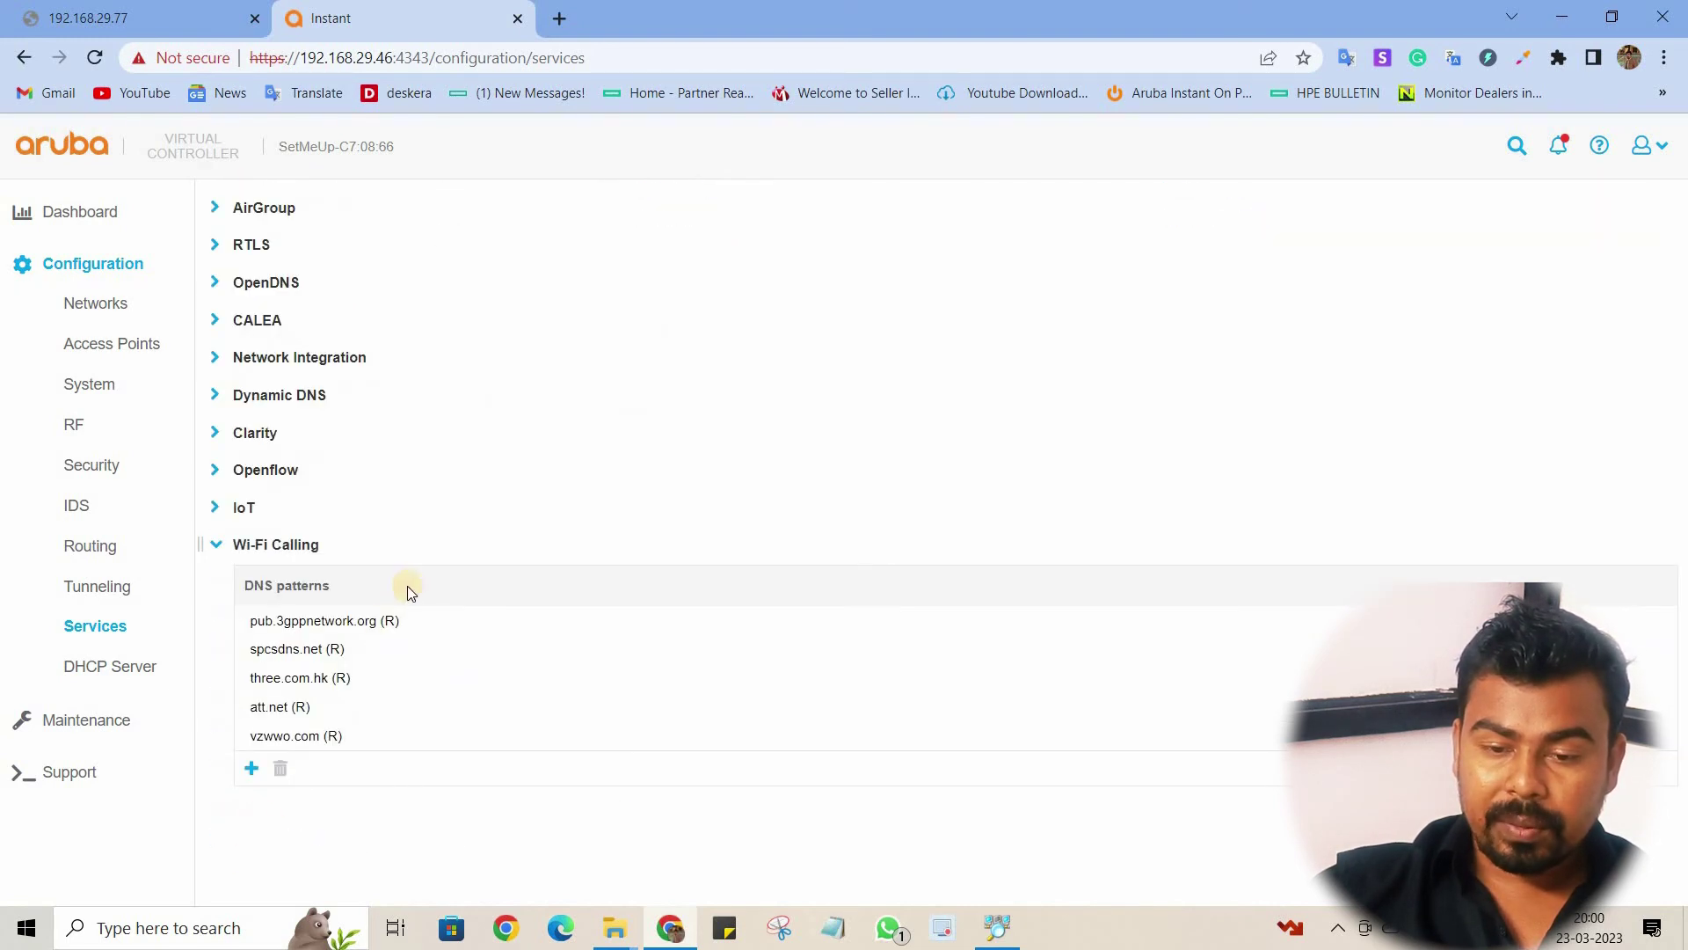
left_click(218, 546)
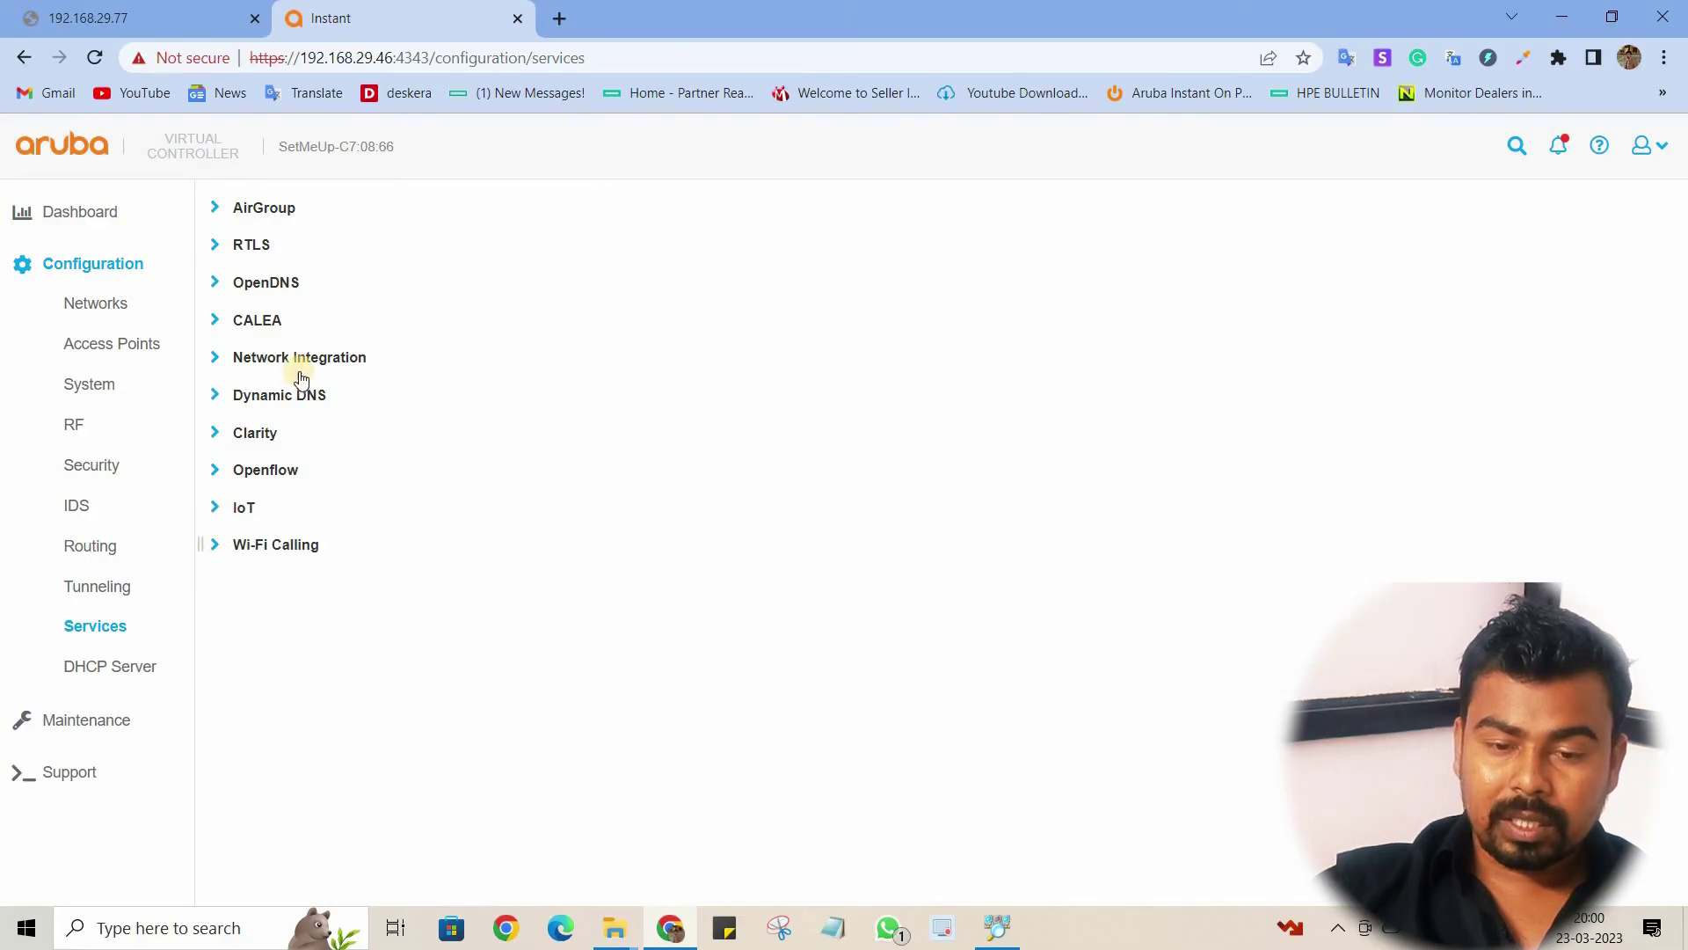
Step: Look over the DHCP Server scopes, then view Maintenance > About showing version 8.7.1.6
left_click(125, 659)
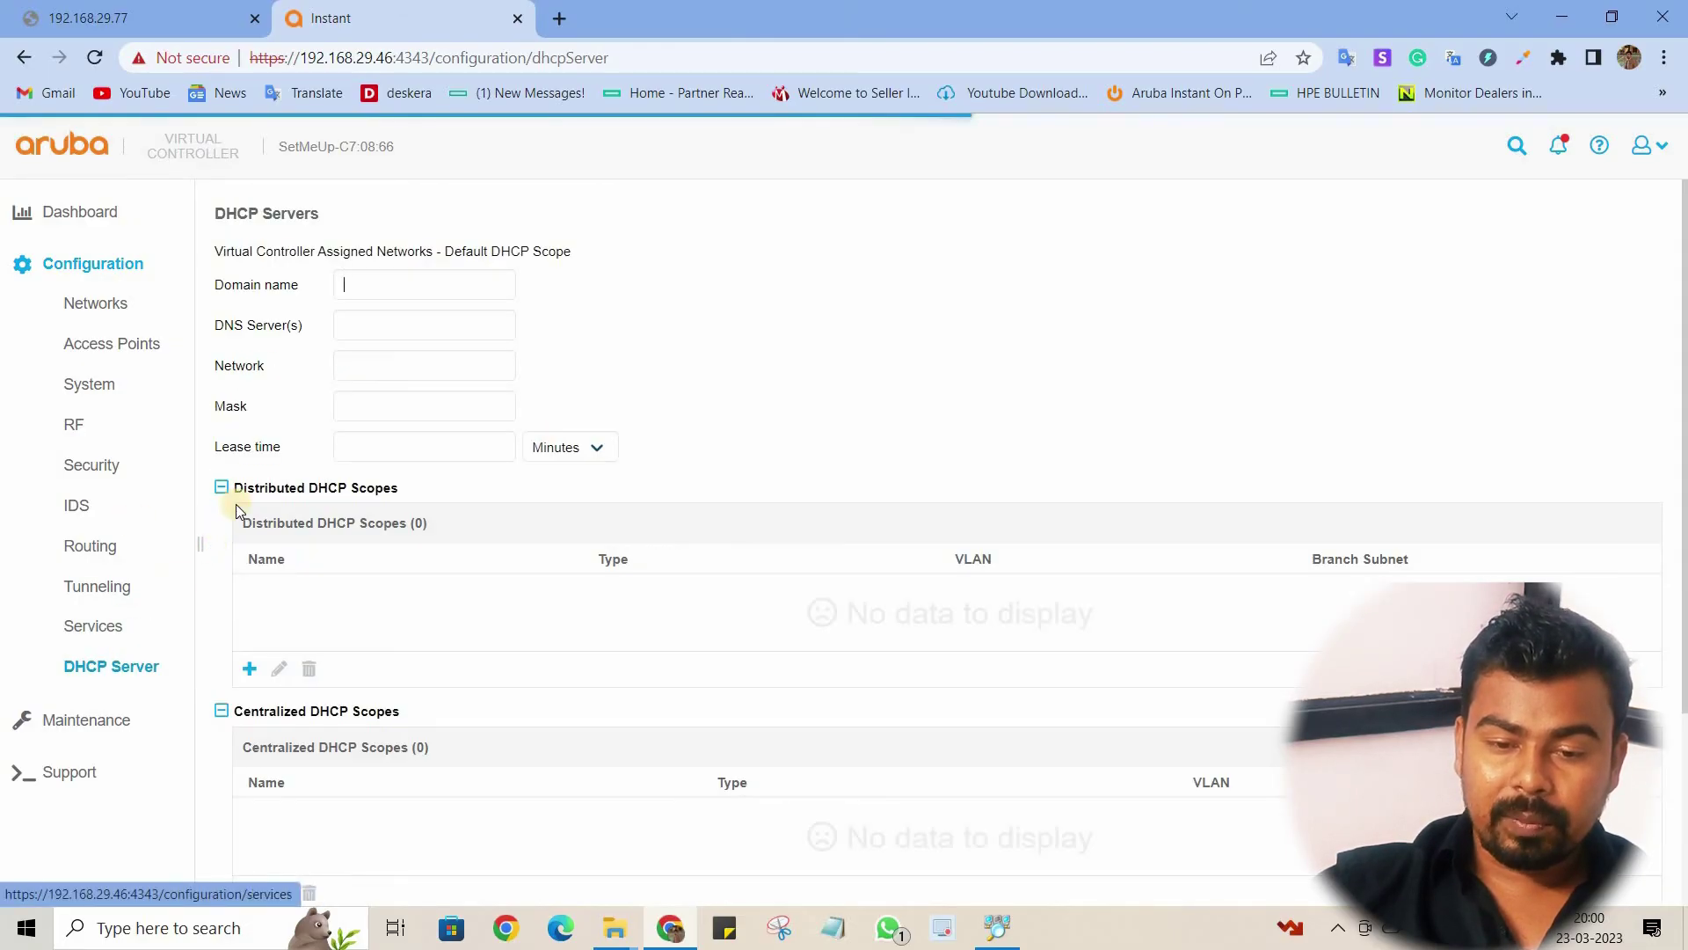
scroll(434, 404, "down", 3)
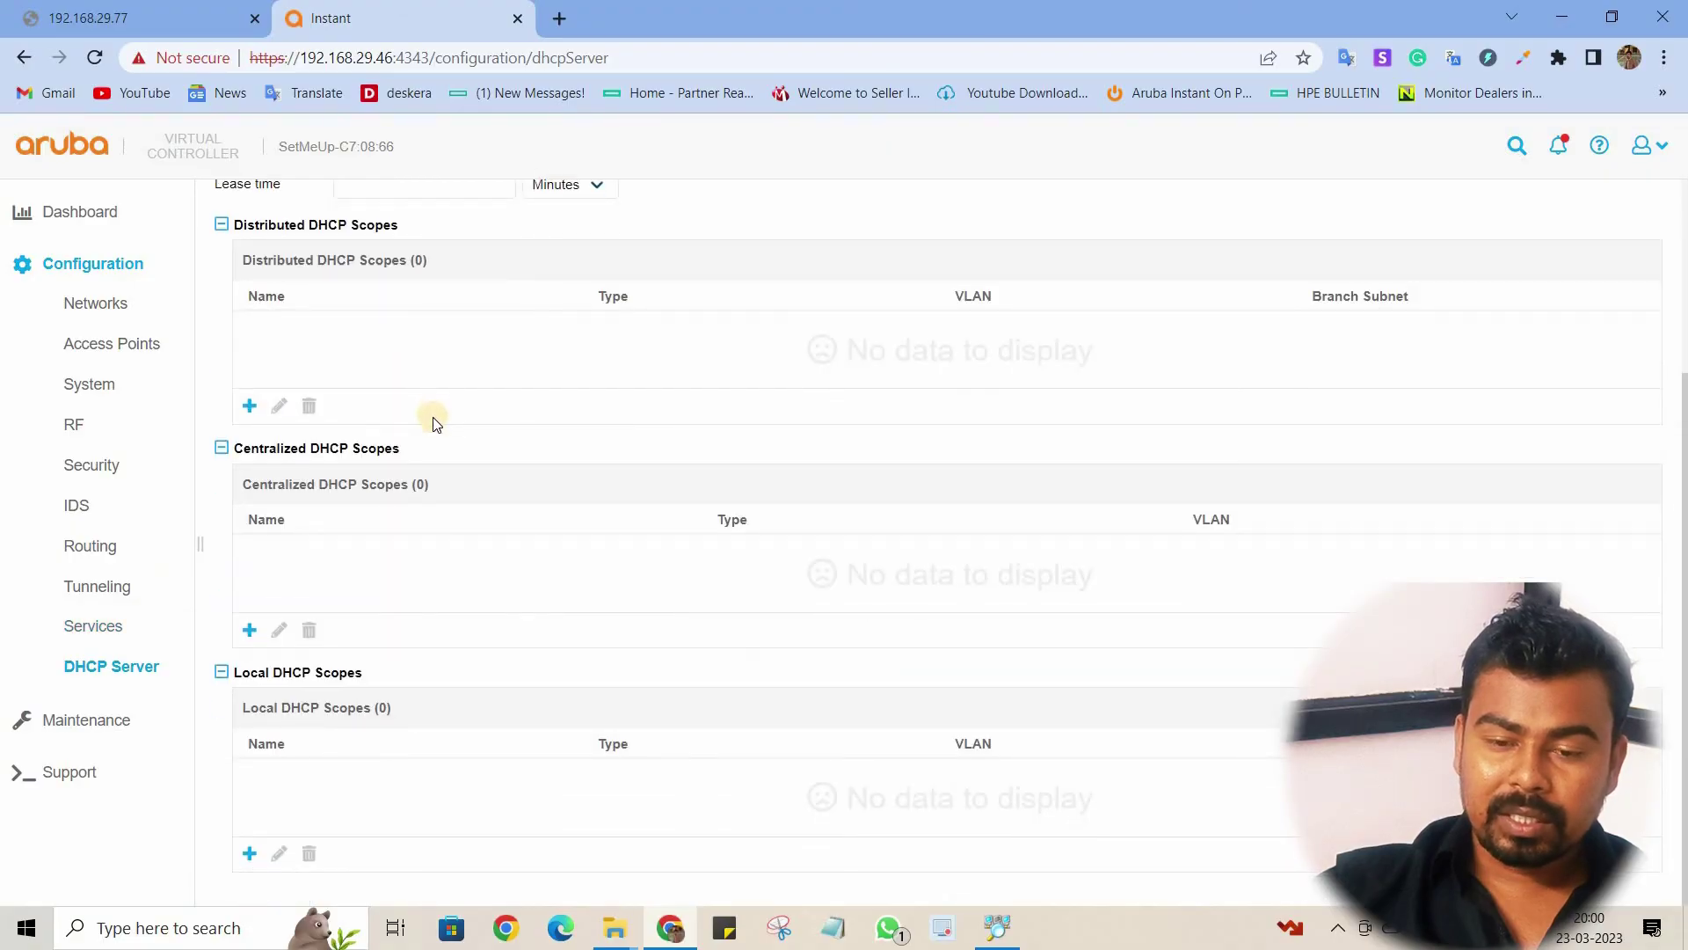
left_click(119, 264)
left_click(117, 318)
left_click(94, 357)
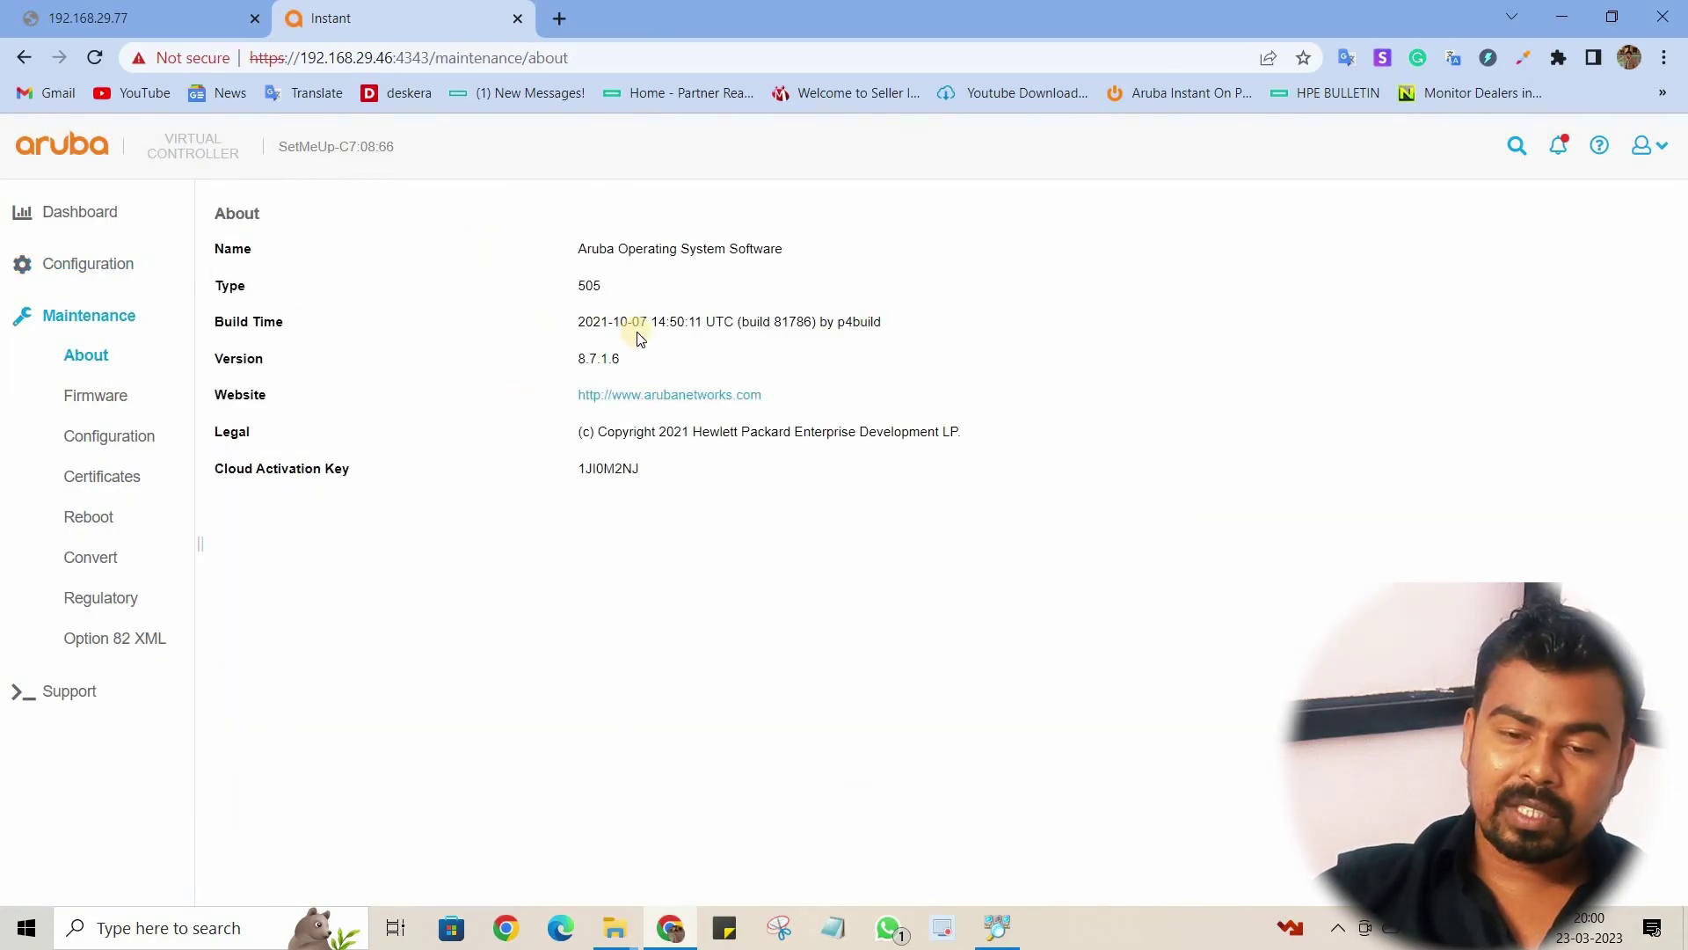
Step: Disable 'Reboot all APs after upgrade', check for new firmware, then view the running configuration
left_click(97, 393)
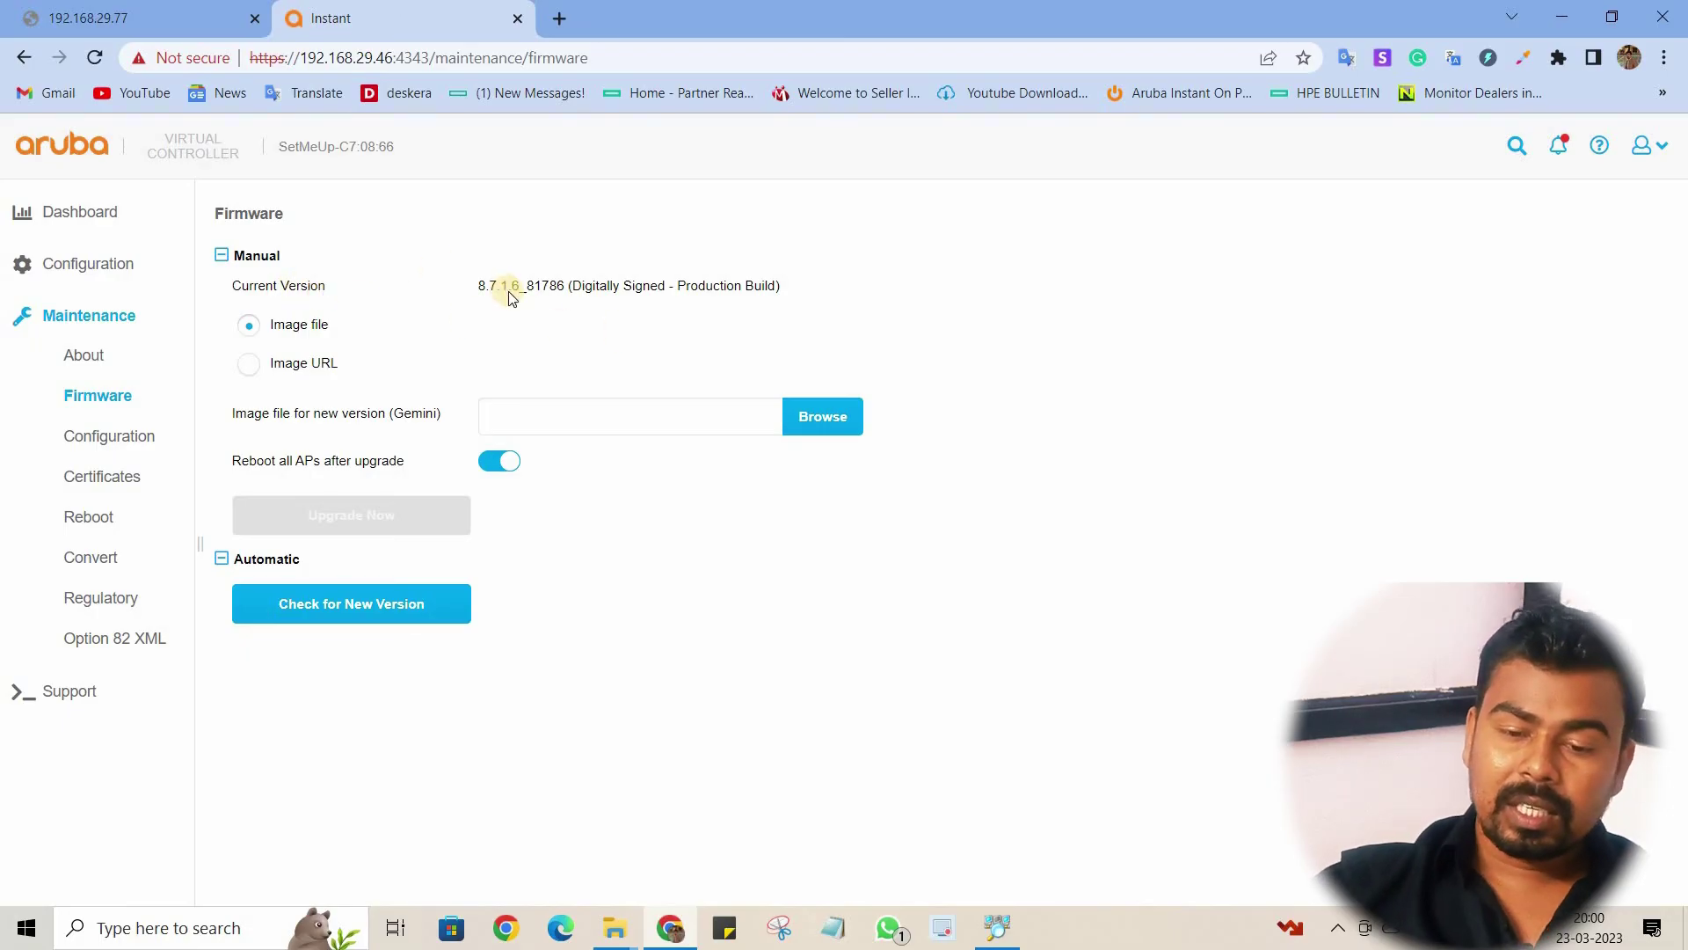
left_click(495, 462)
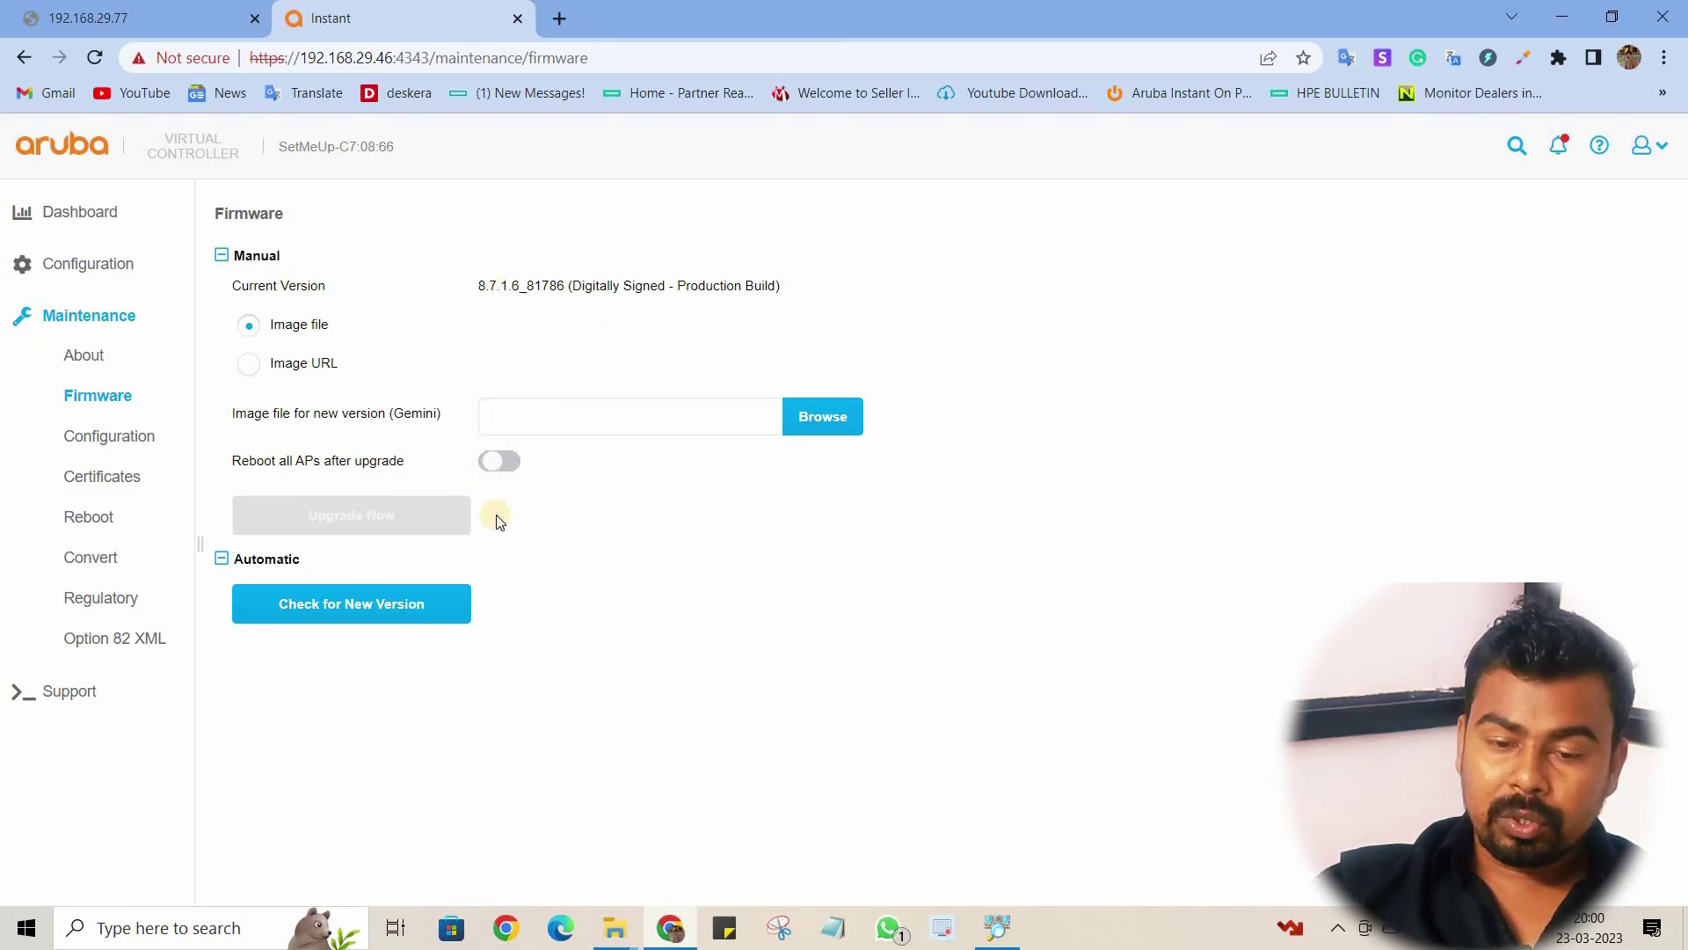
left_click(443, 608)
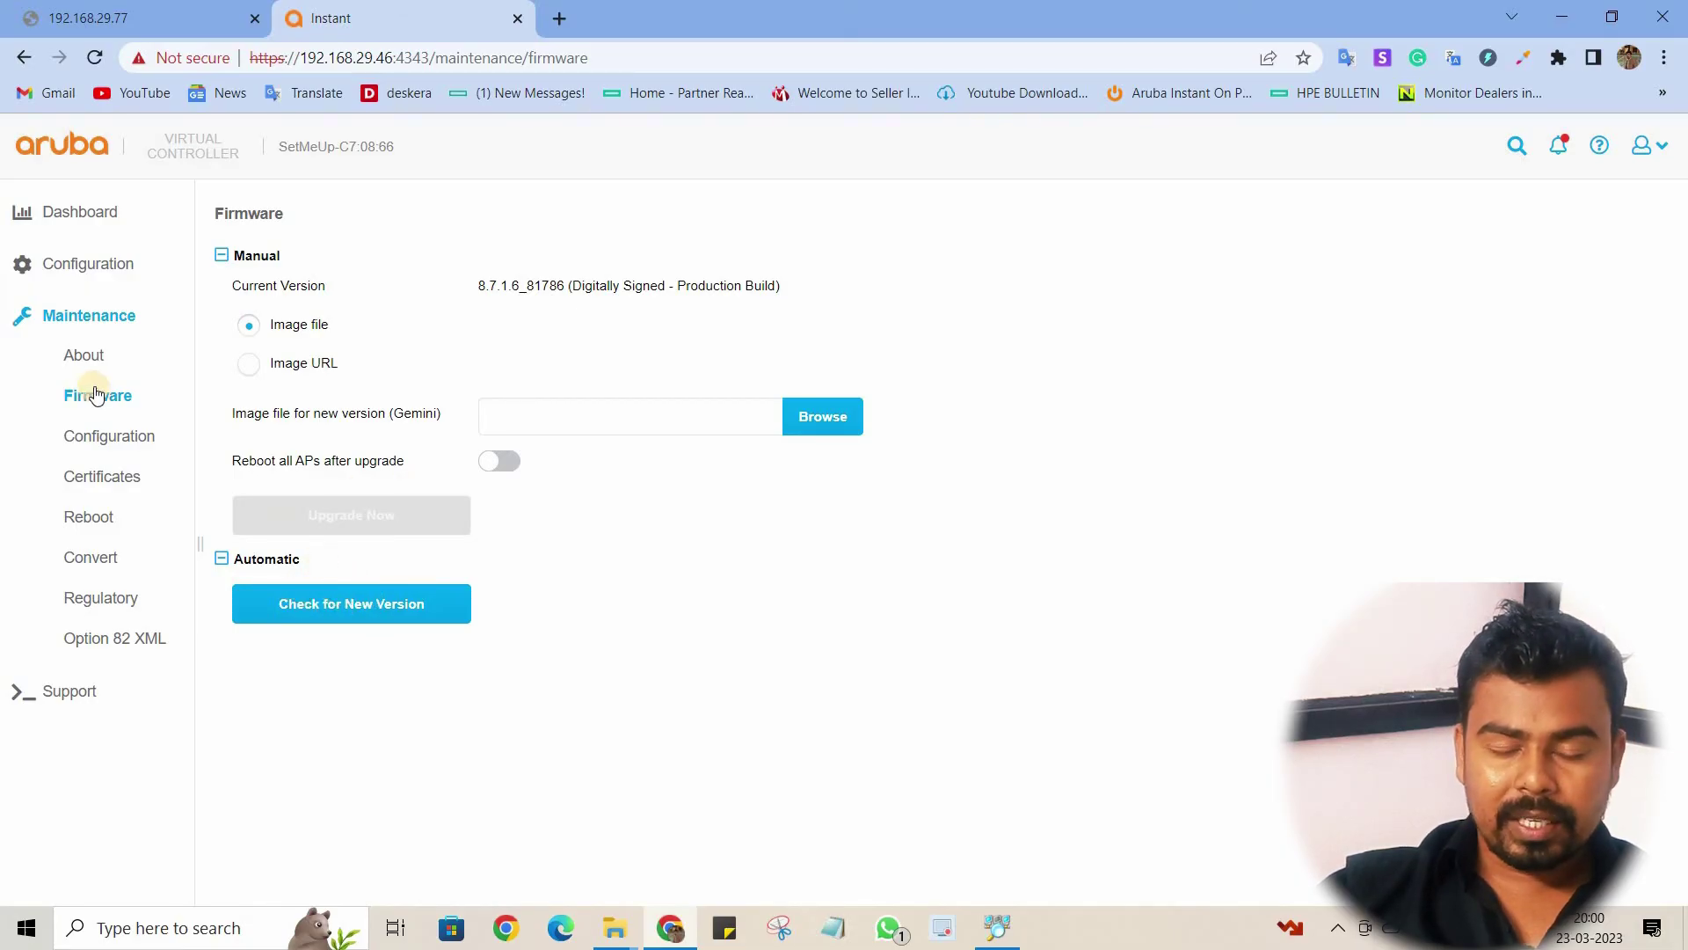
left_click(107, 434)
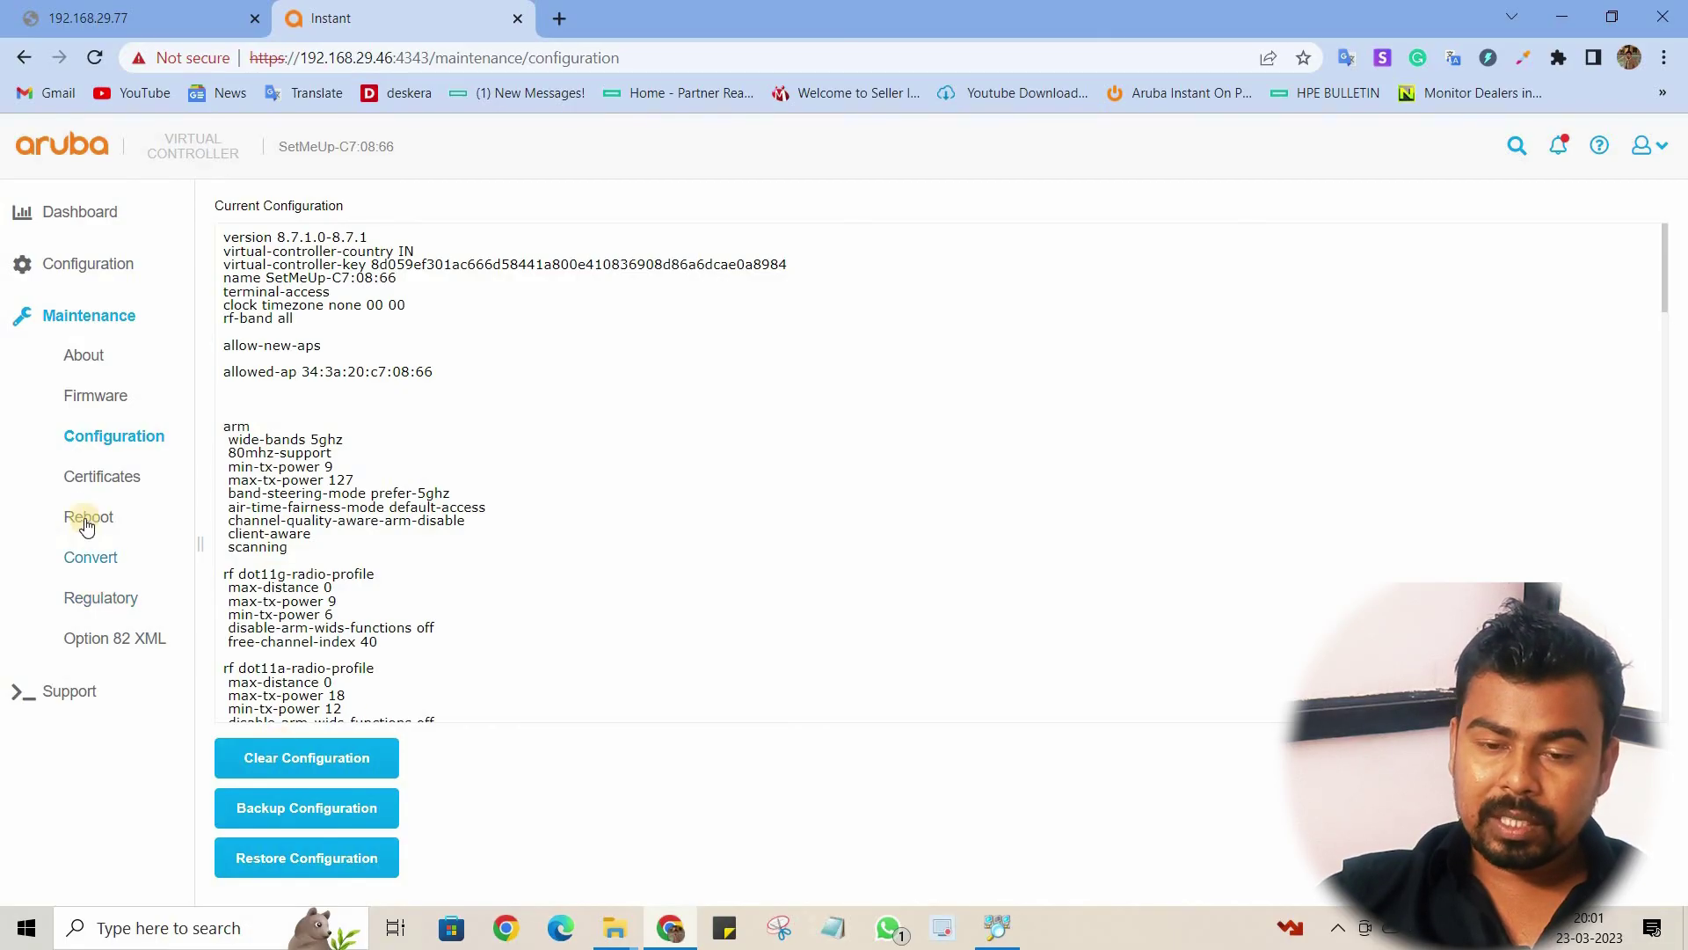
Step: Browse the Certificates, Reboot AP list, Convert, Regulatory and Option 82 XML pages, ending on Support
left_click(103, 480)
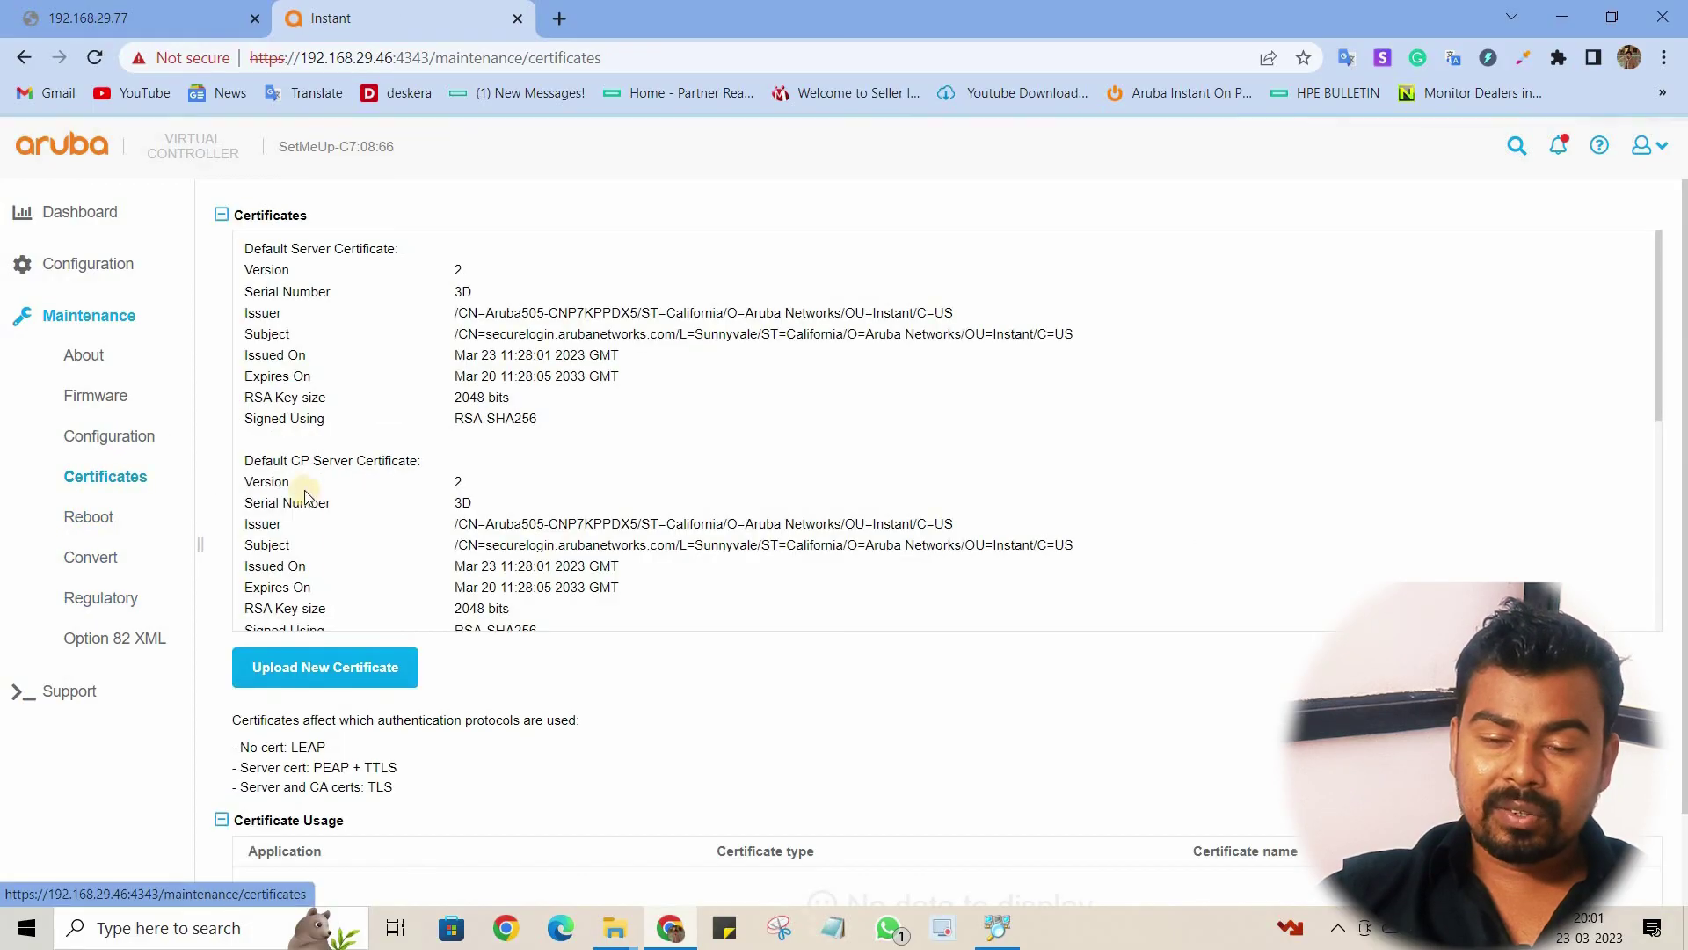
scroll(361, 528, "down", 5)
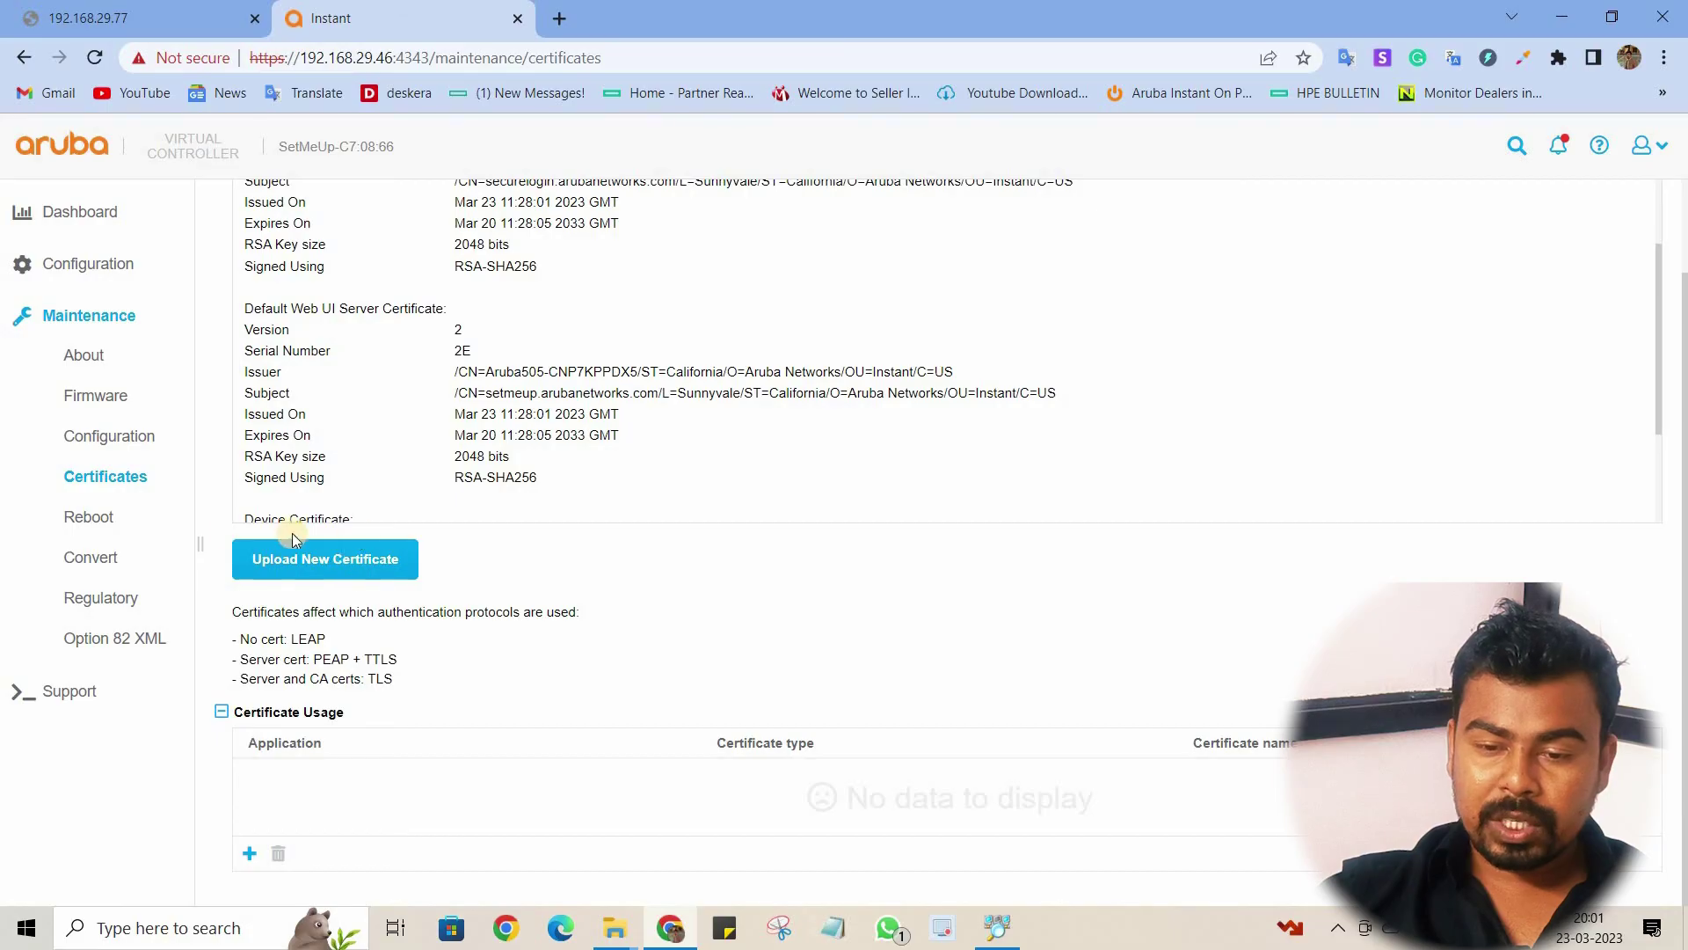
left_click(112, 519)
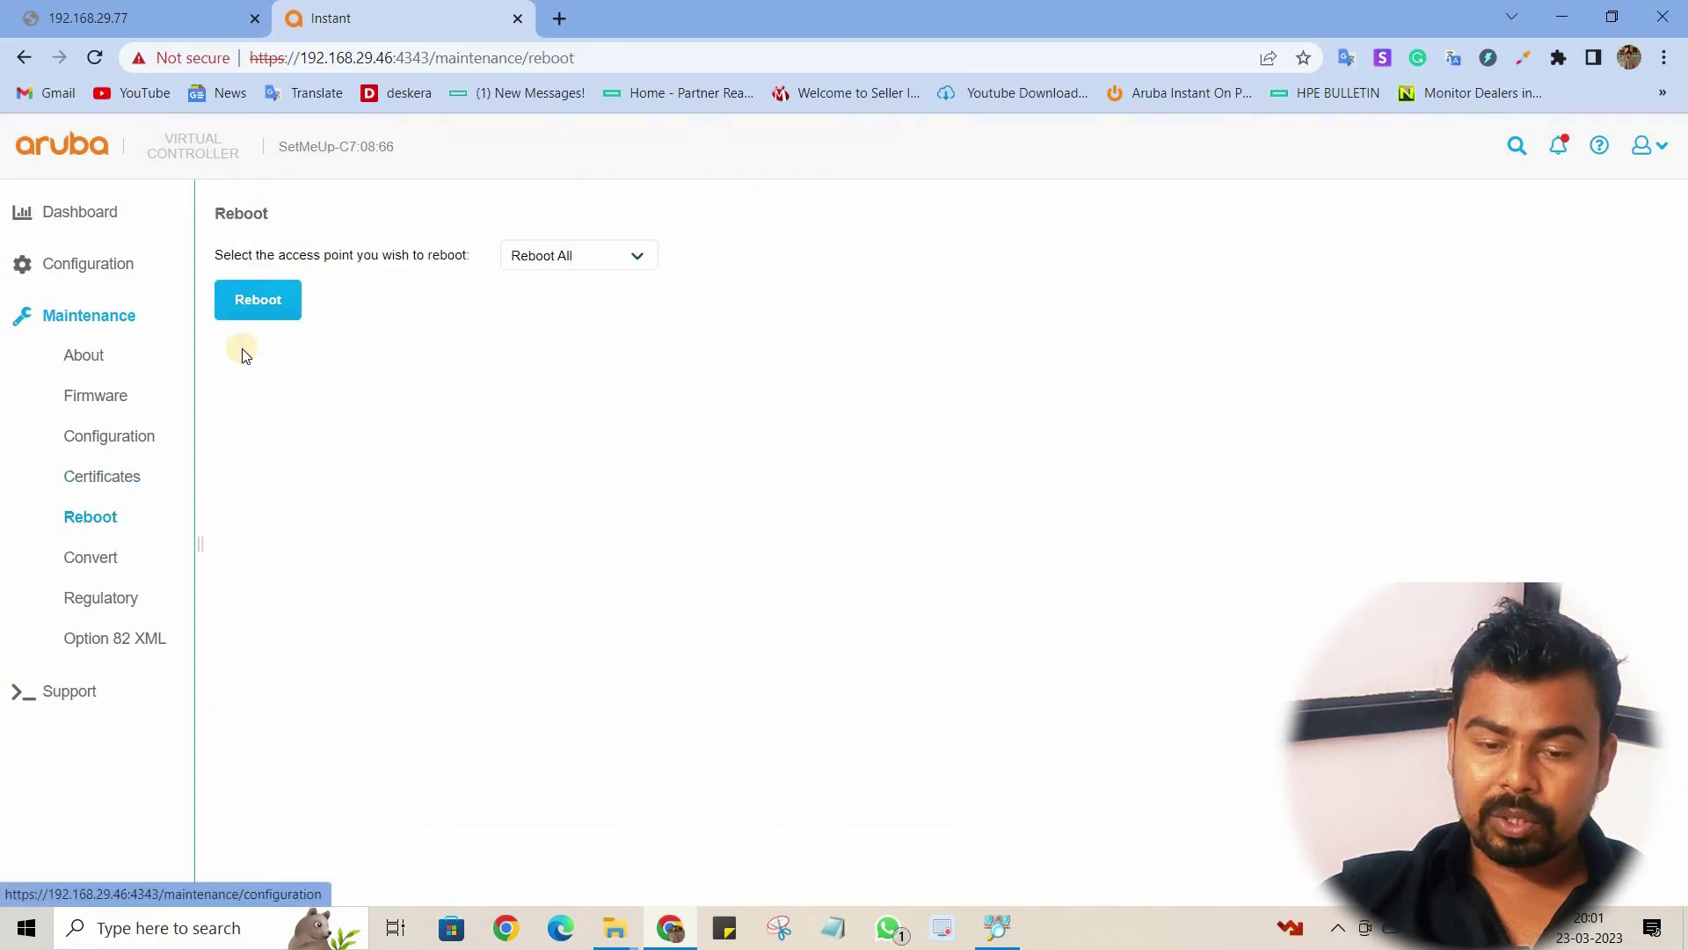
left_click(599, 264)
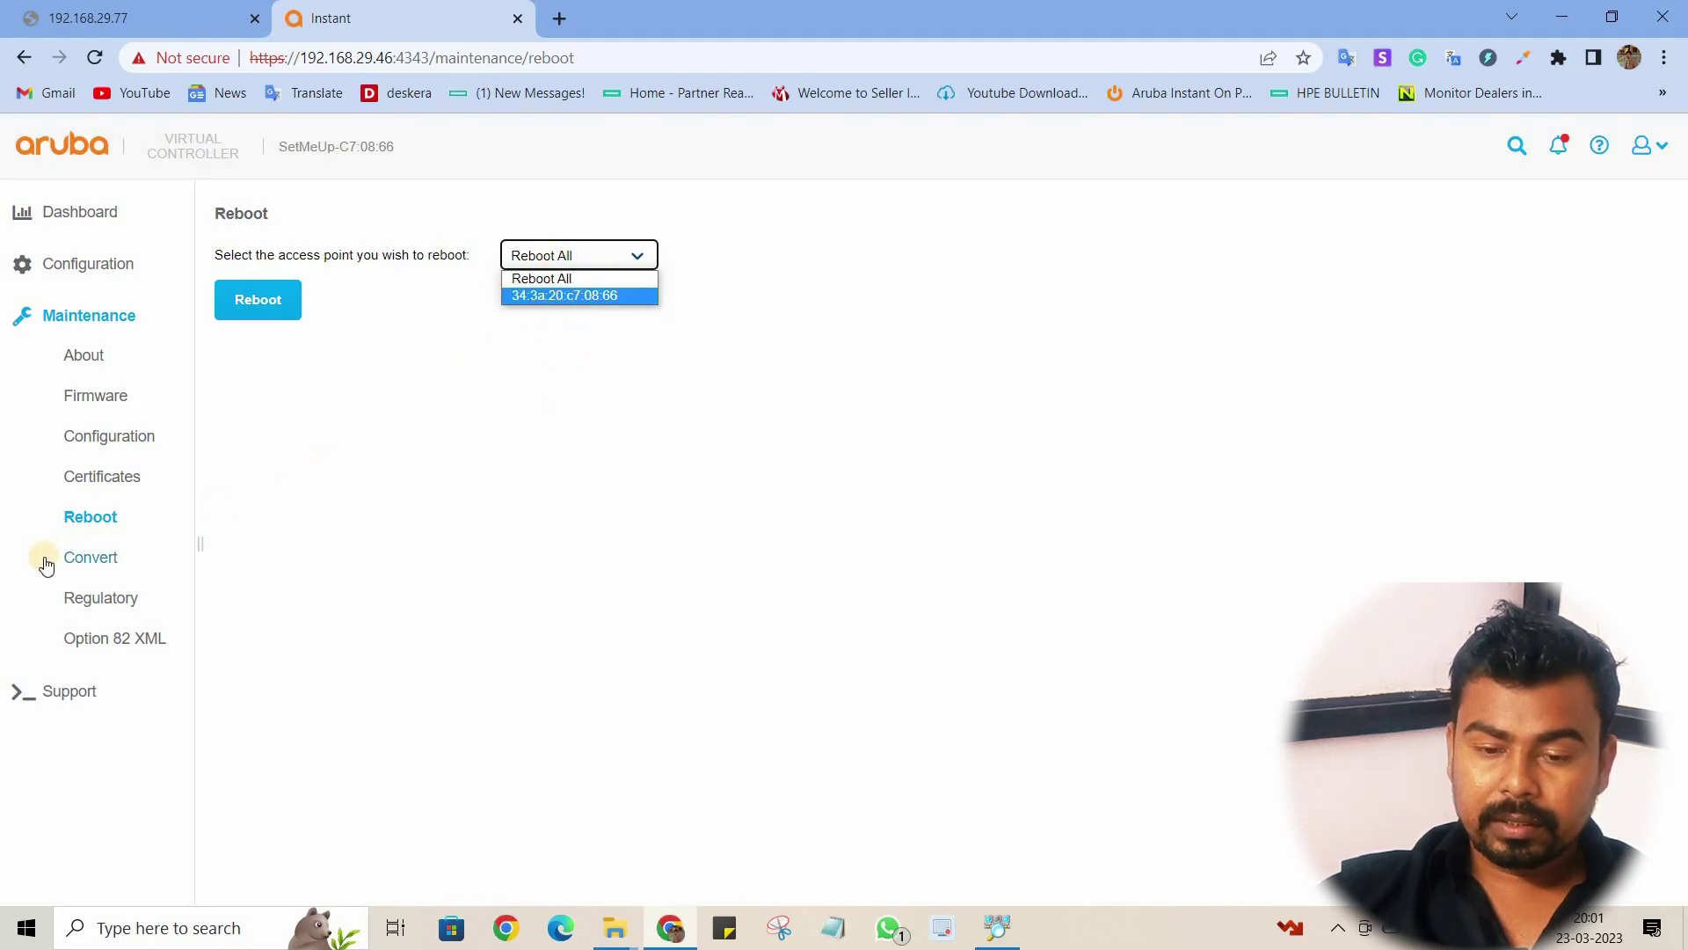
left_click(96, 559)
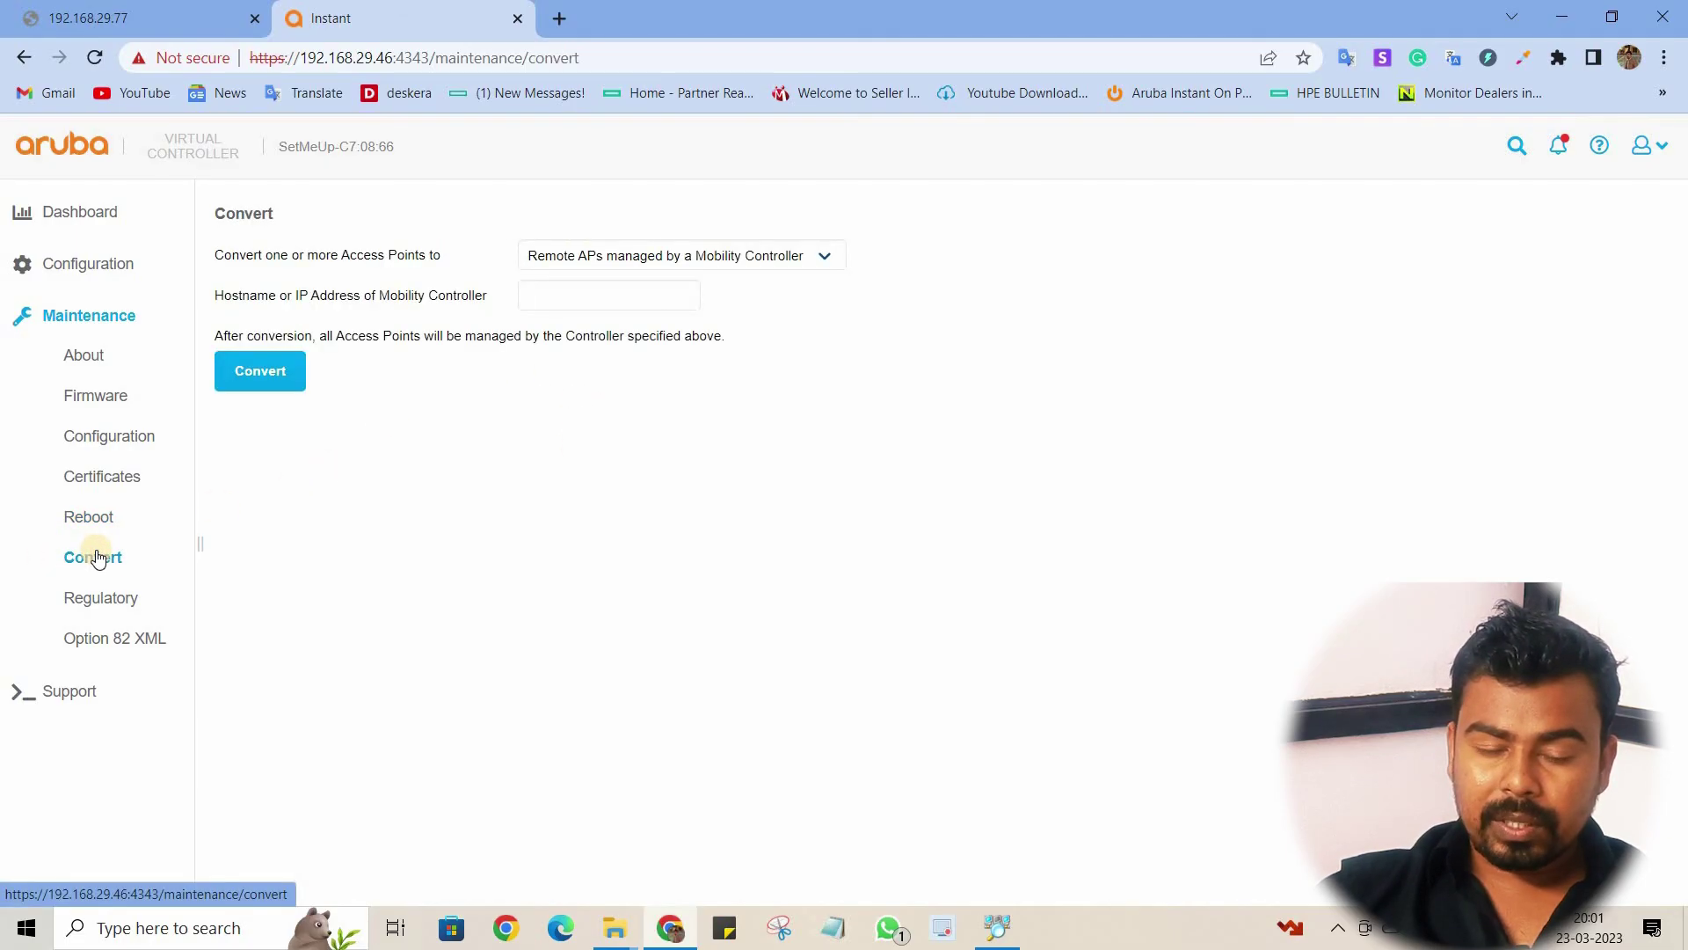
left_click(91, 603)
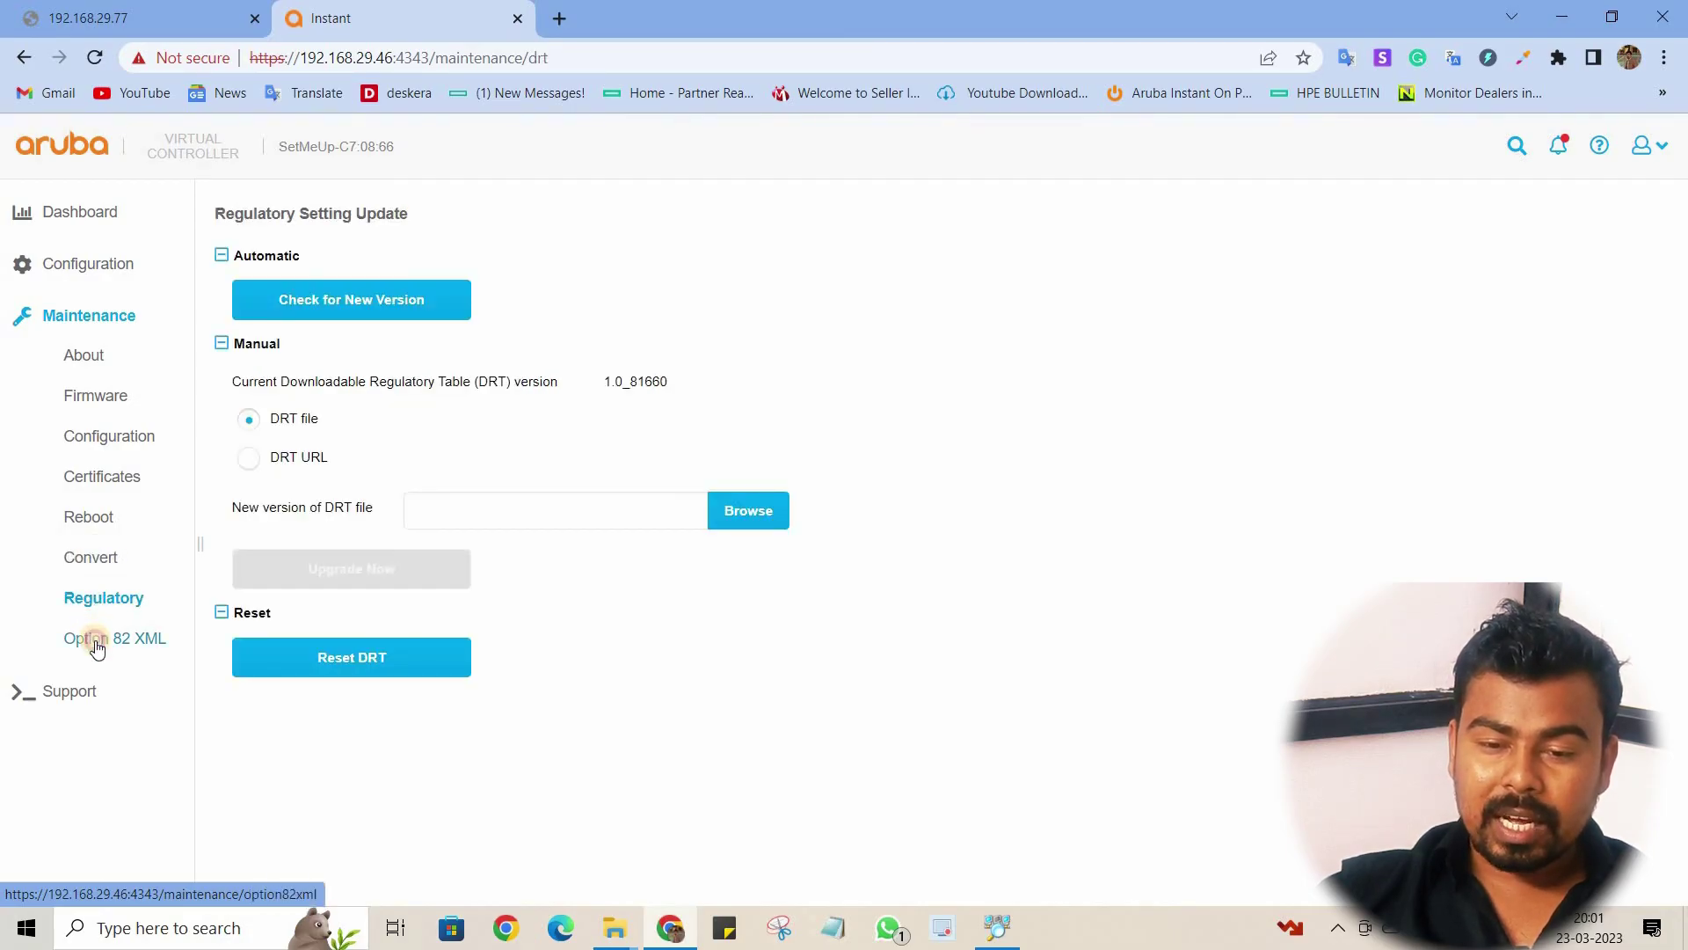
left_click(93, 640)
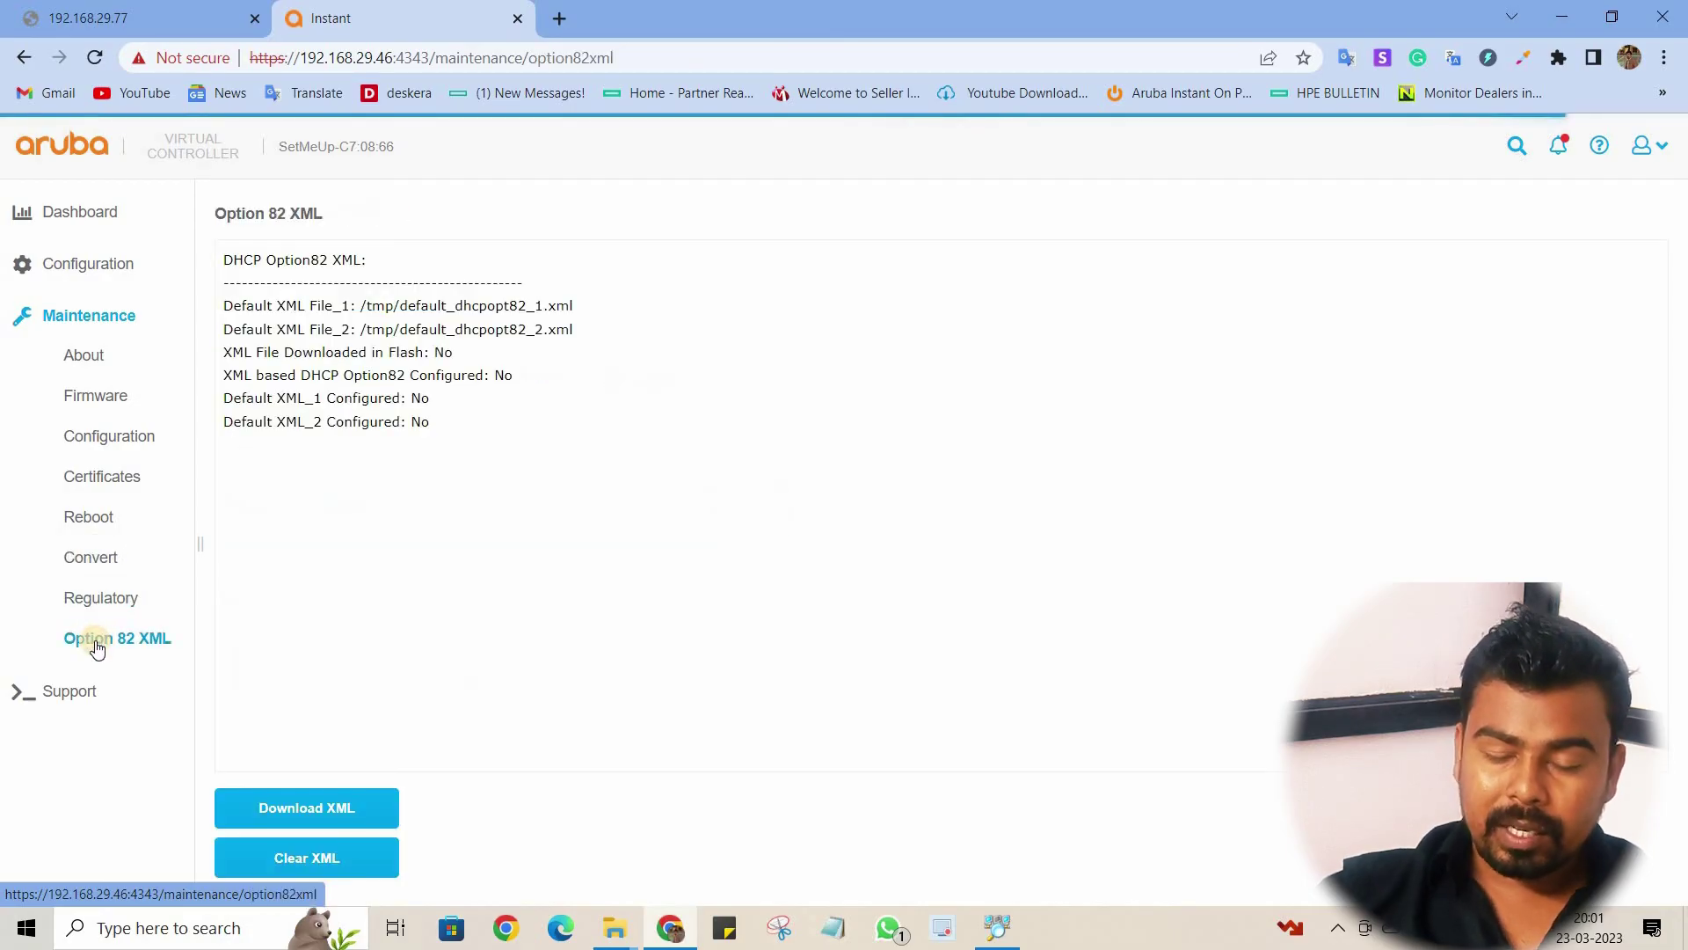
left_click(67, 689)
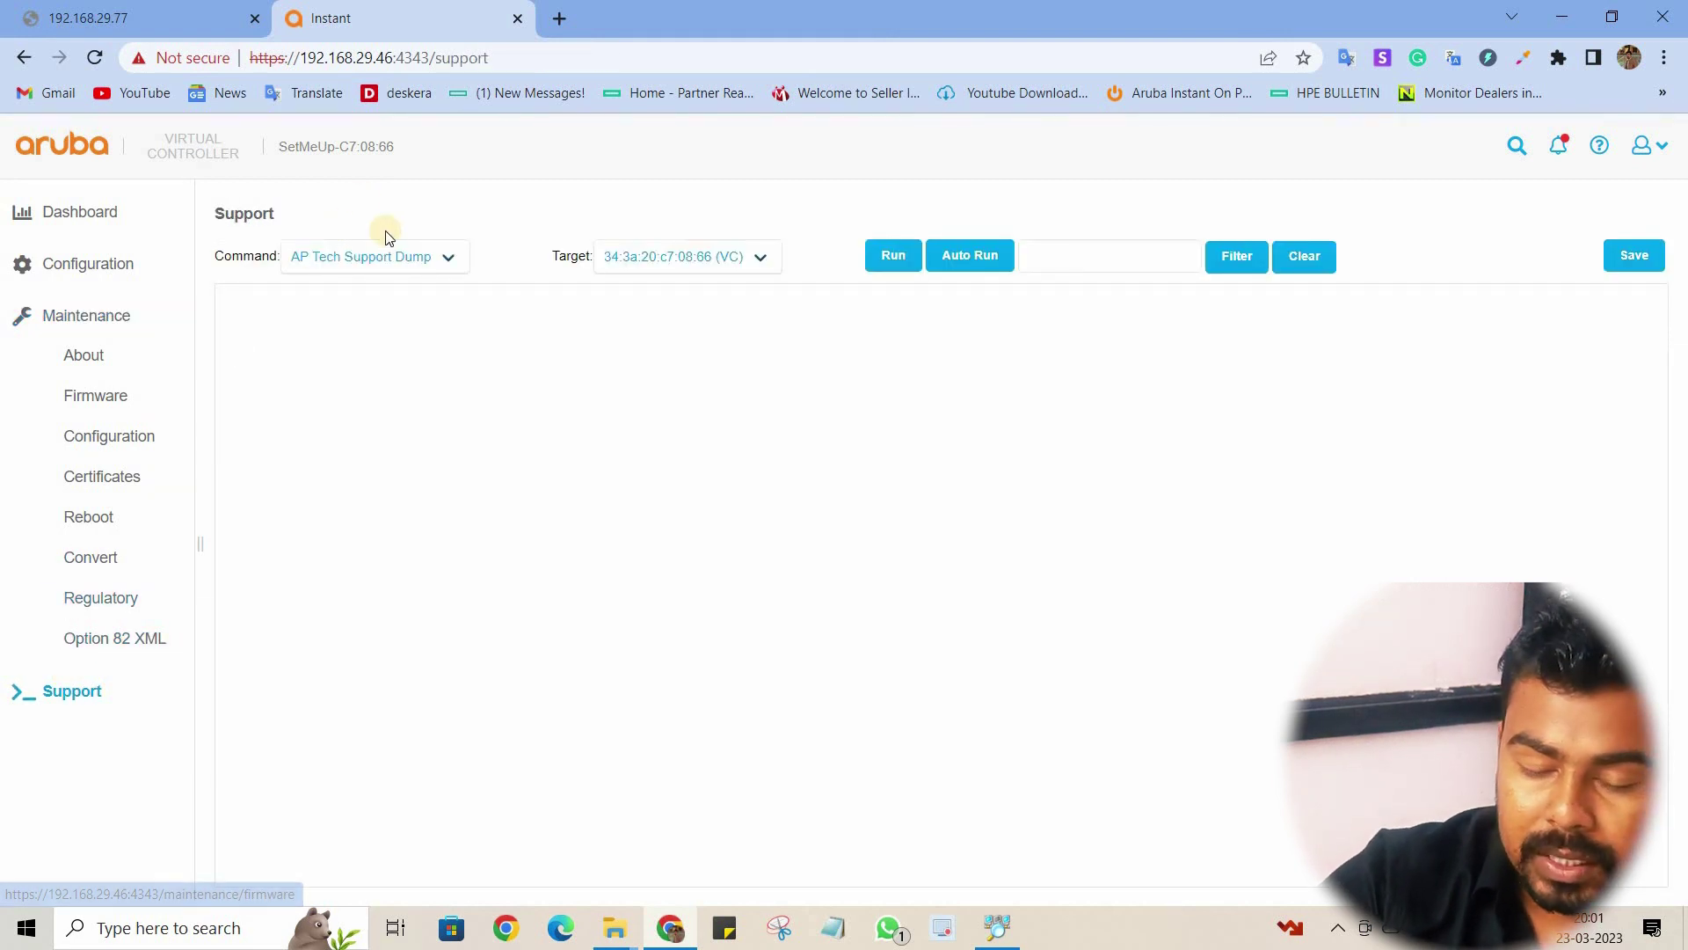
Step: Find 'log' in the command list, run AP Log All, and scroll through its debug output
left_click(430, 260)
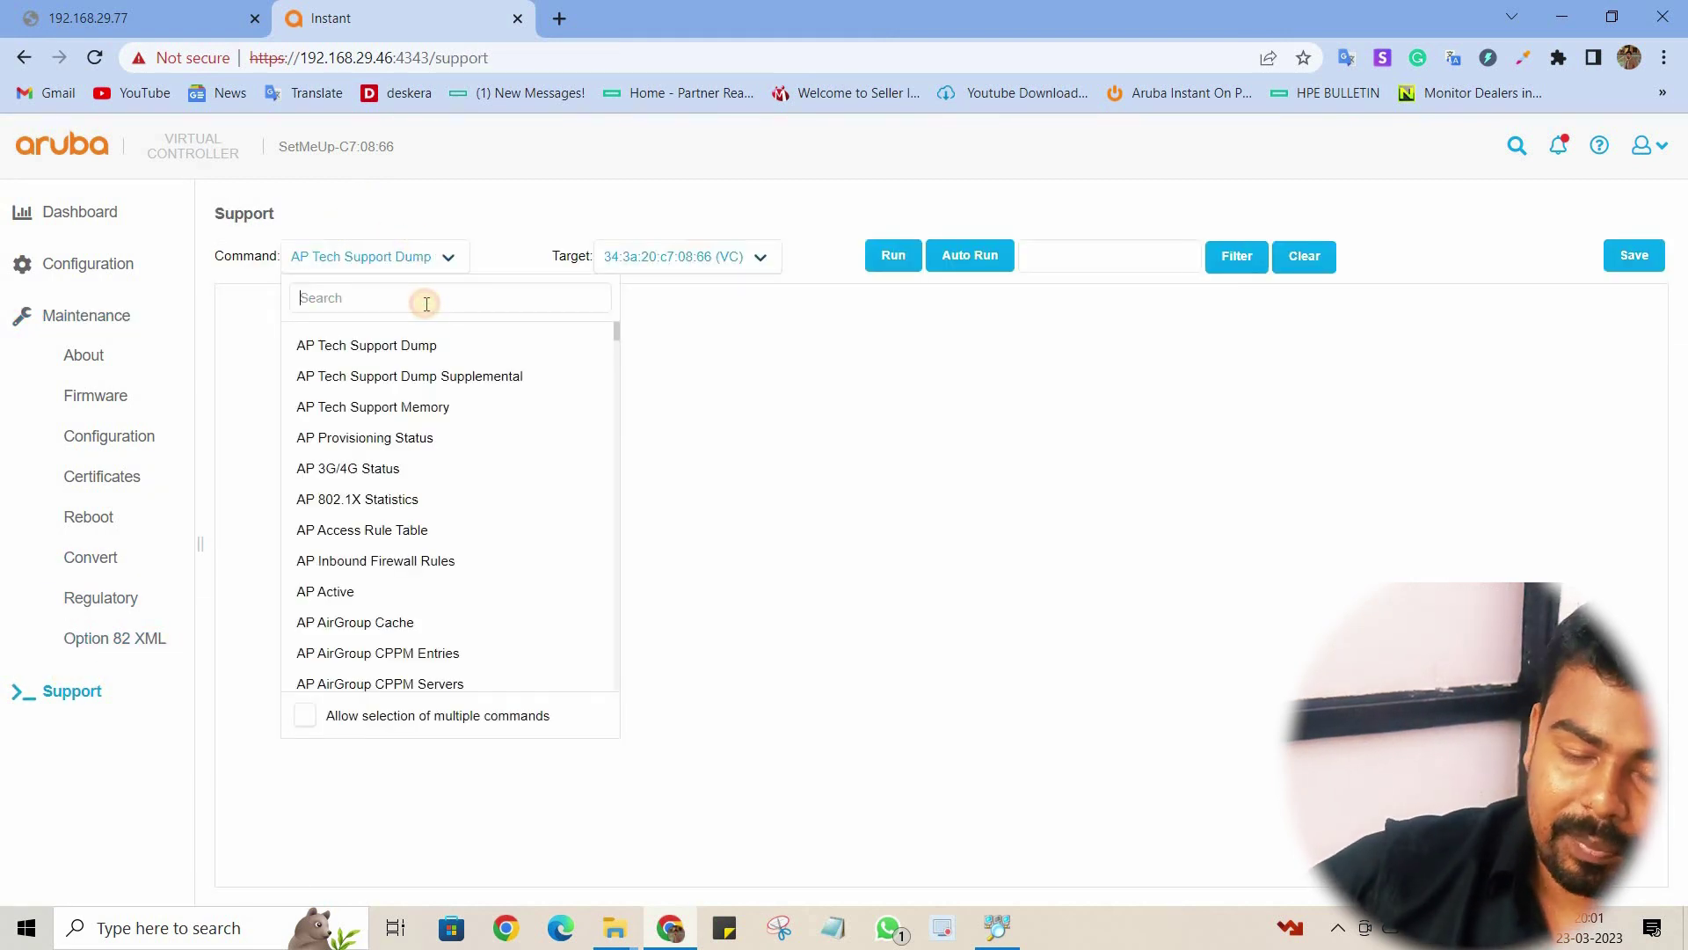
type("log")
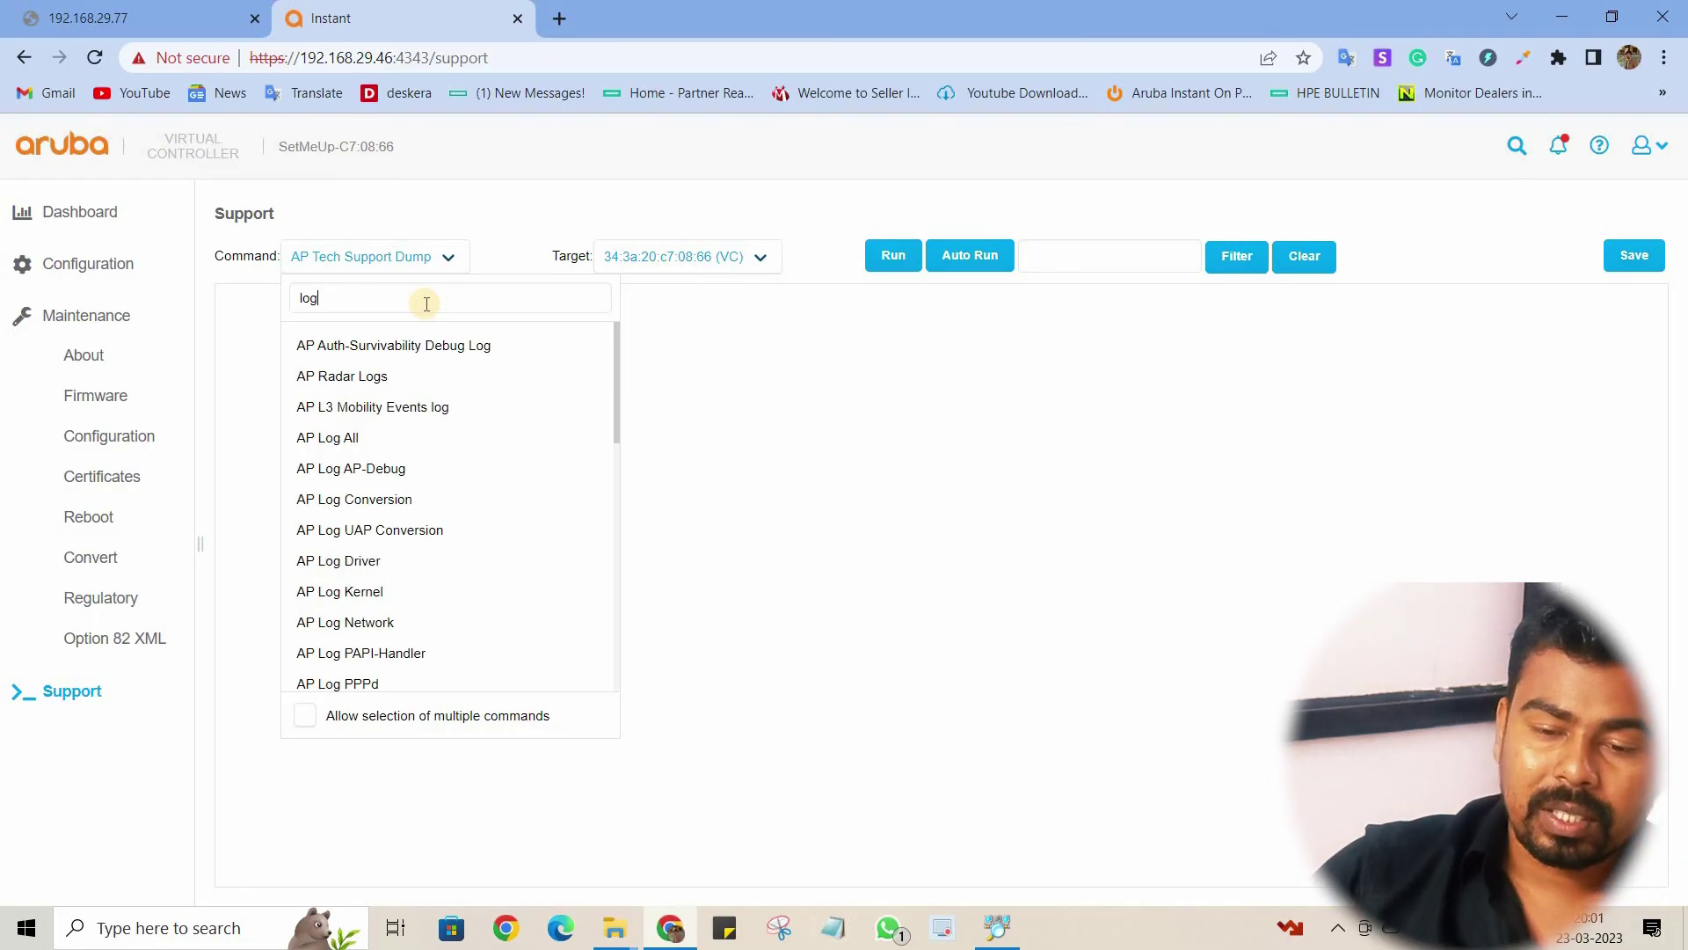
left_click(332, 438)
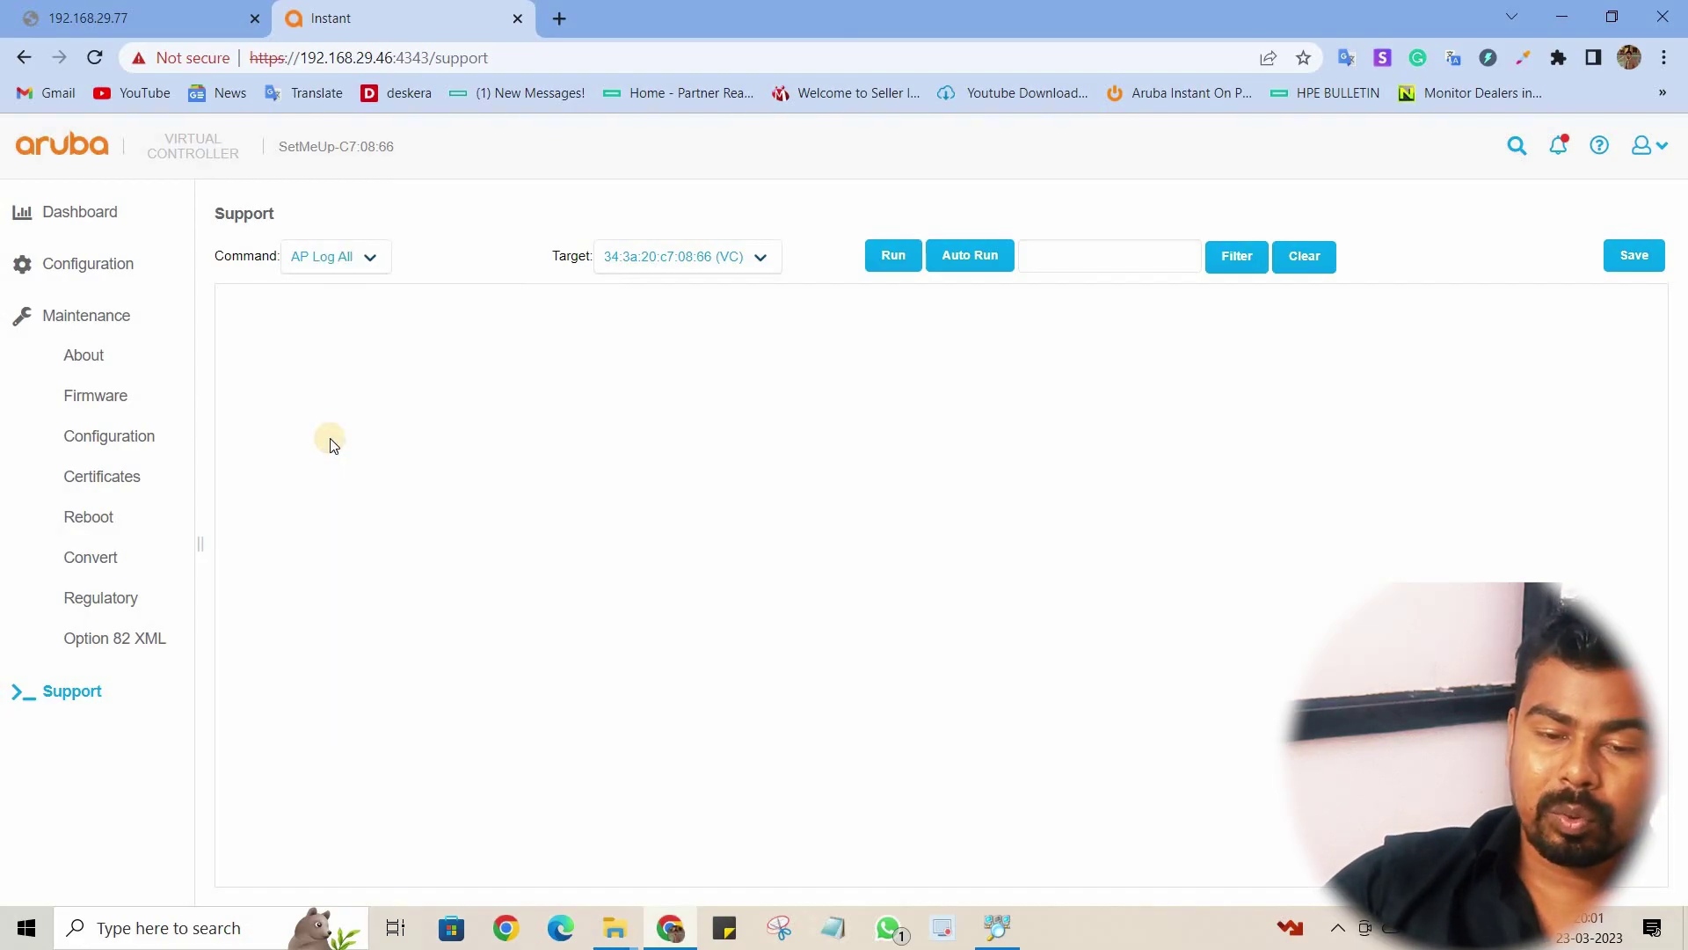
left_click(884, 261)
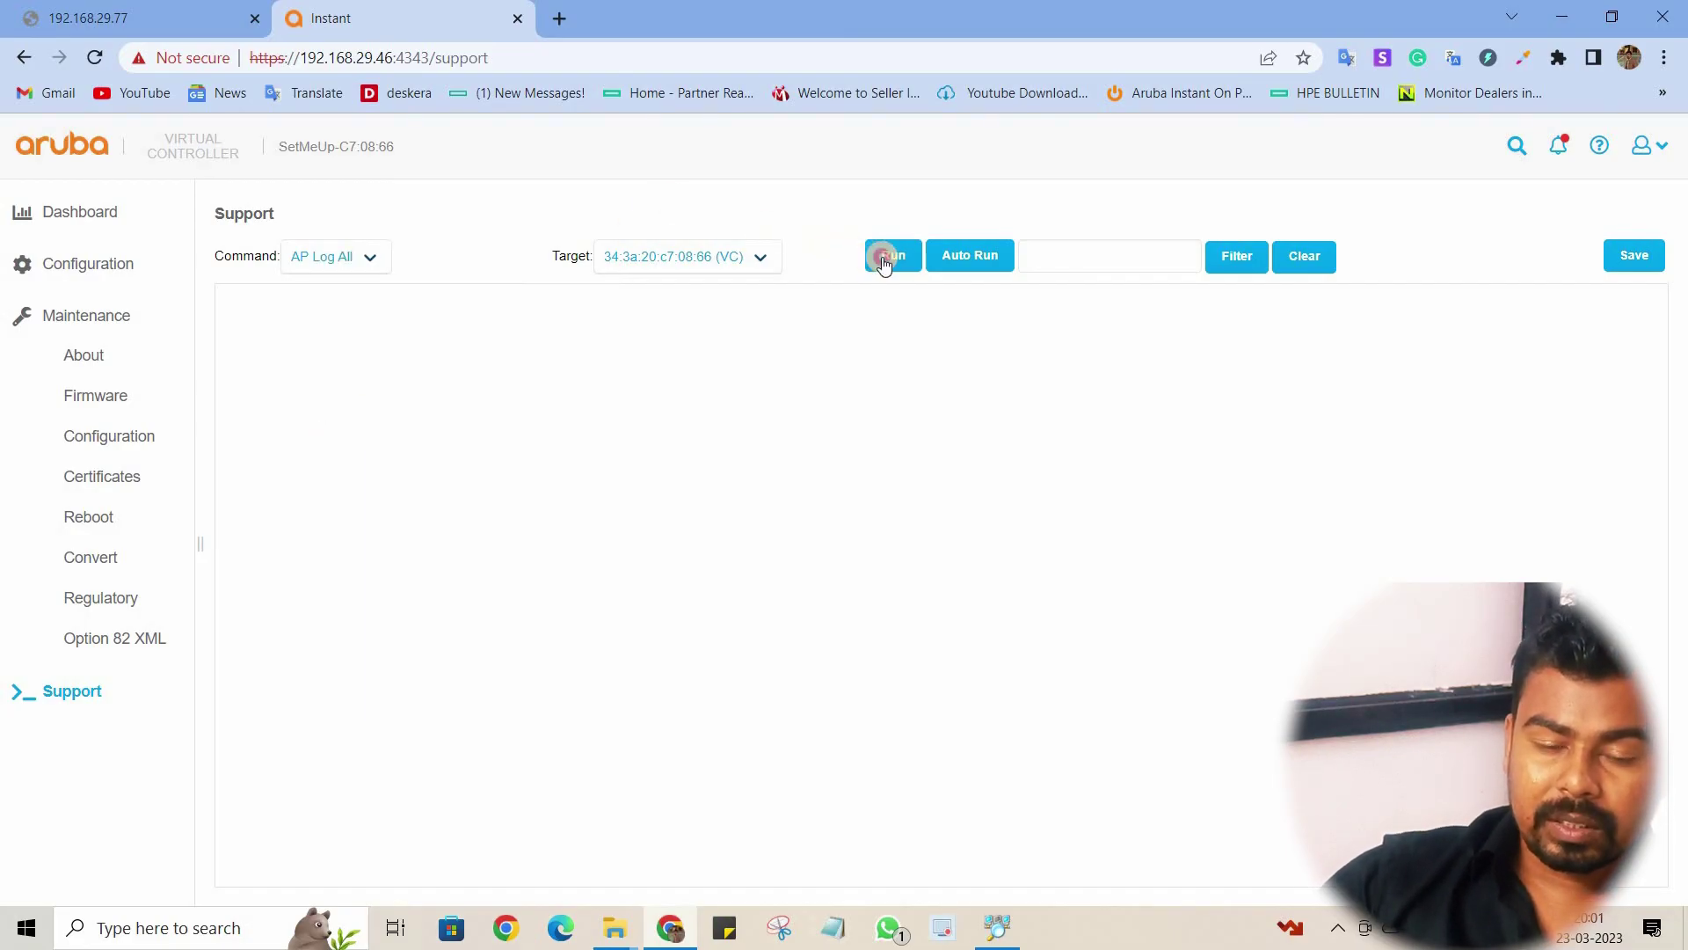
scroll(561, 529, "down", 10)
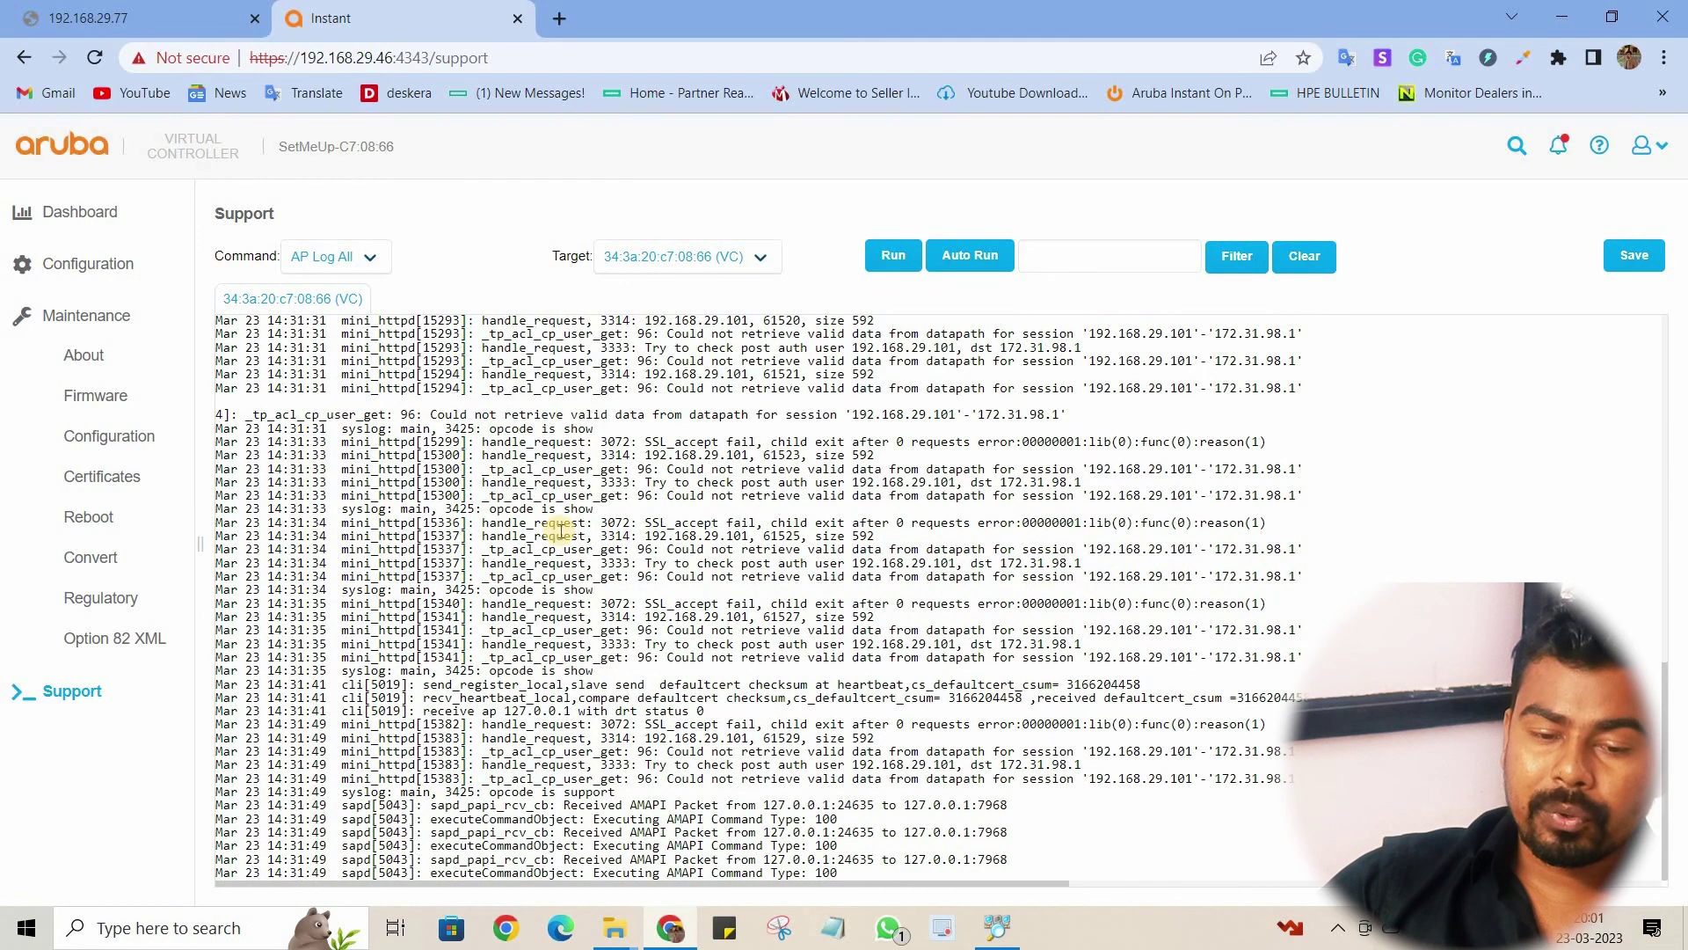
scroll(561, 529, "up", 10)
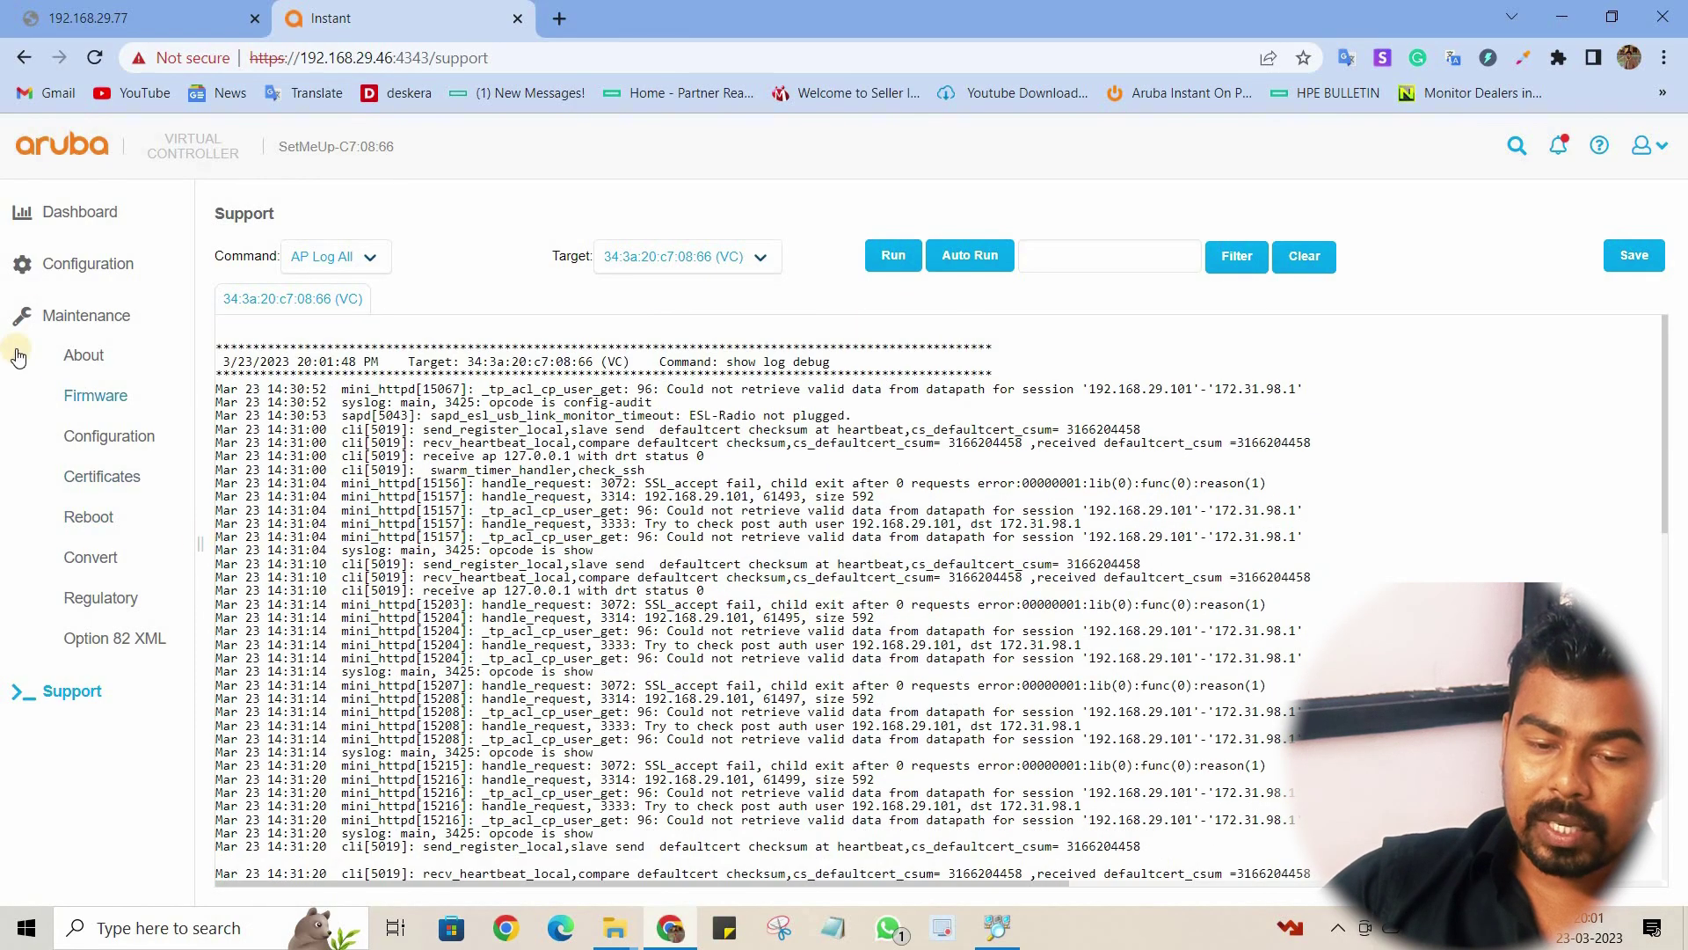
left_click(69, 208)
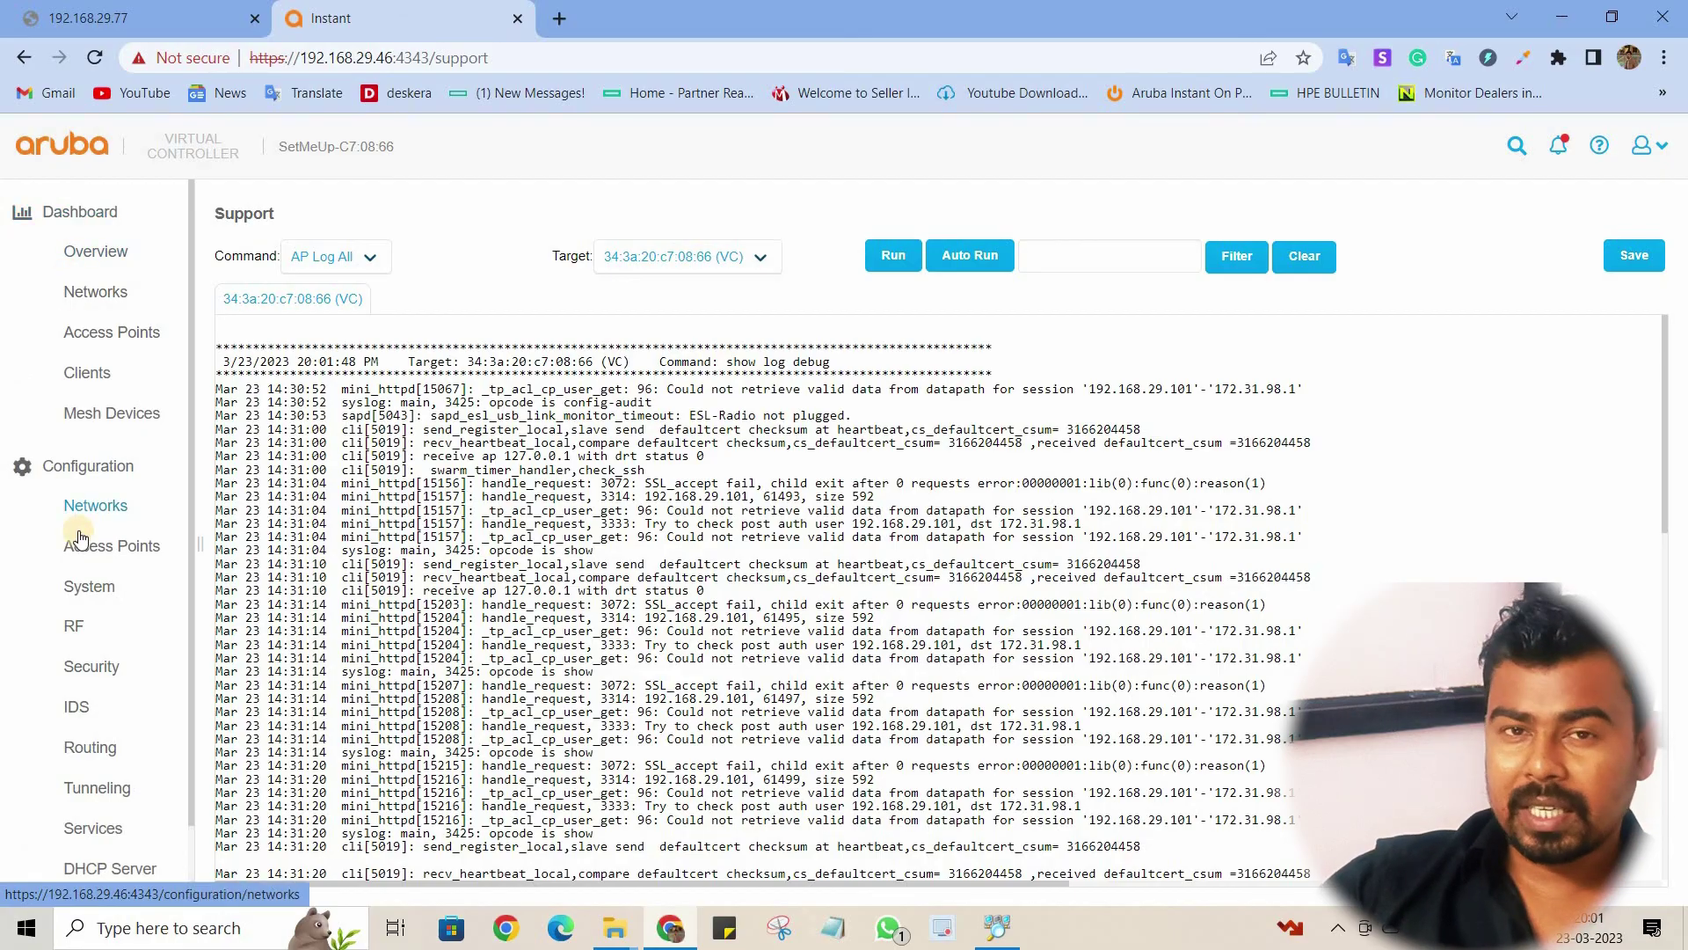